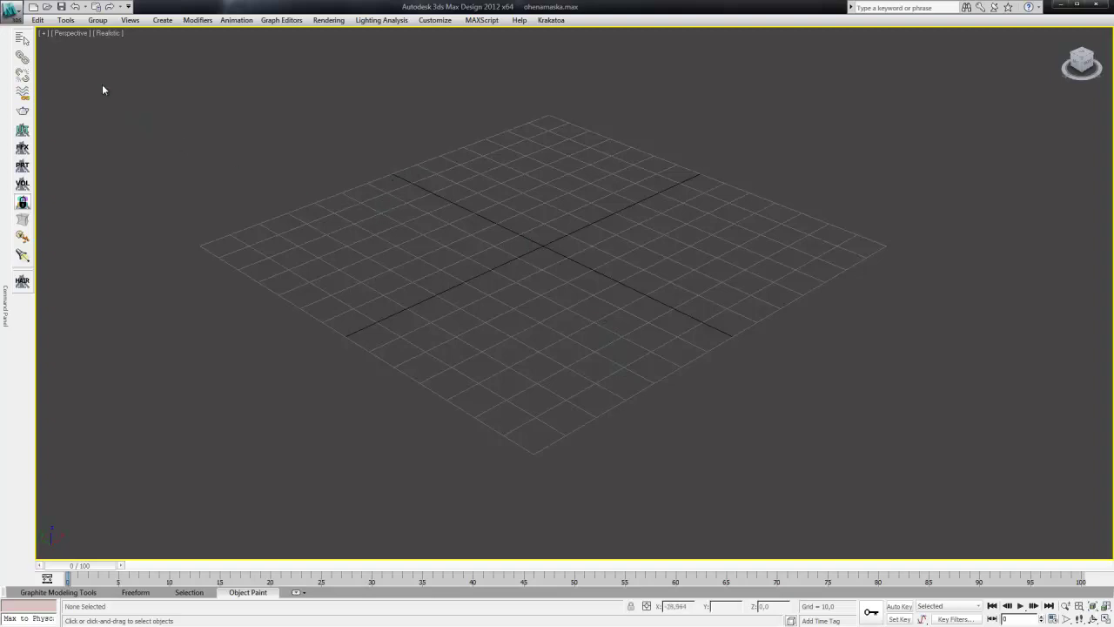
# Step: Draw a cylinder at the grid centre and set its radius to 6 and height to 120
pyautogui.click(43, 145)
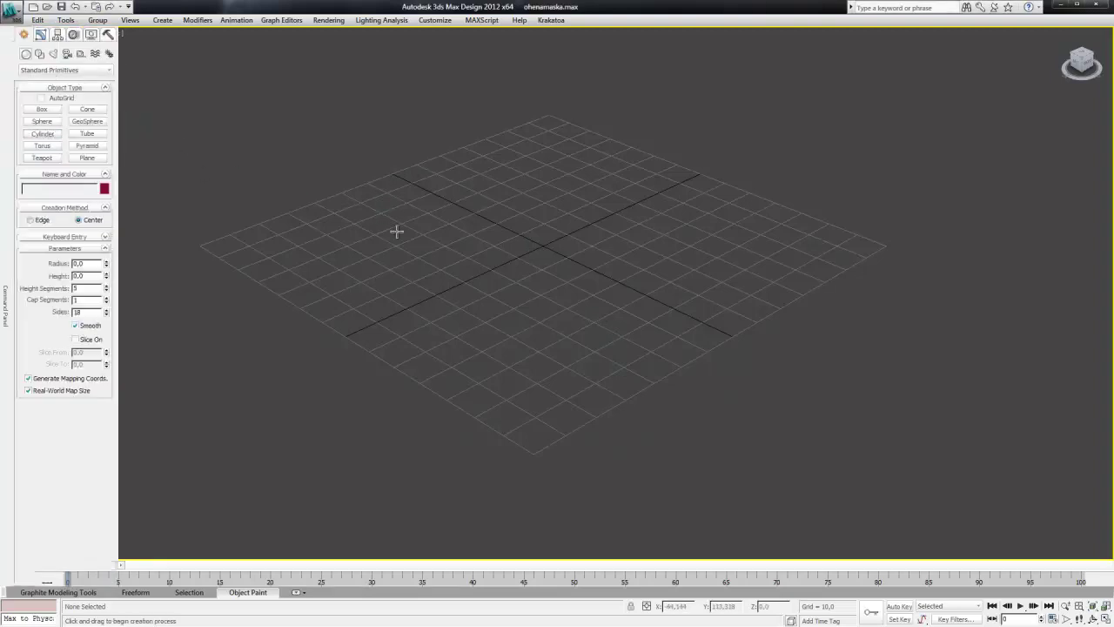
pyautogui.moveTo(540, 247); pyautogui.dragTo(553, 265)
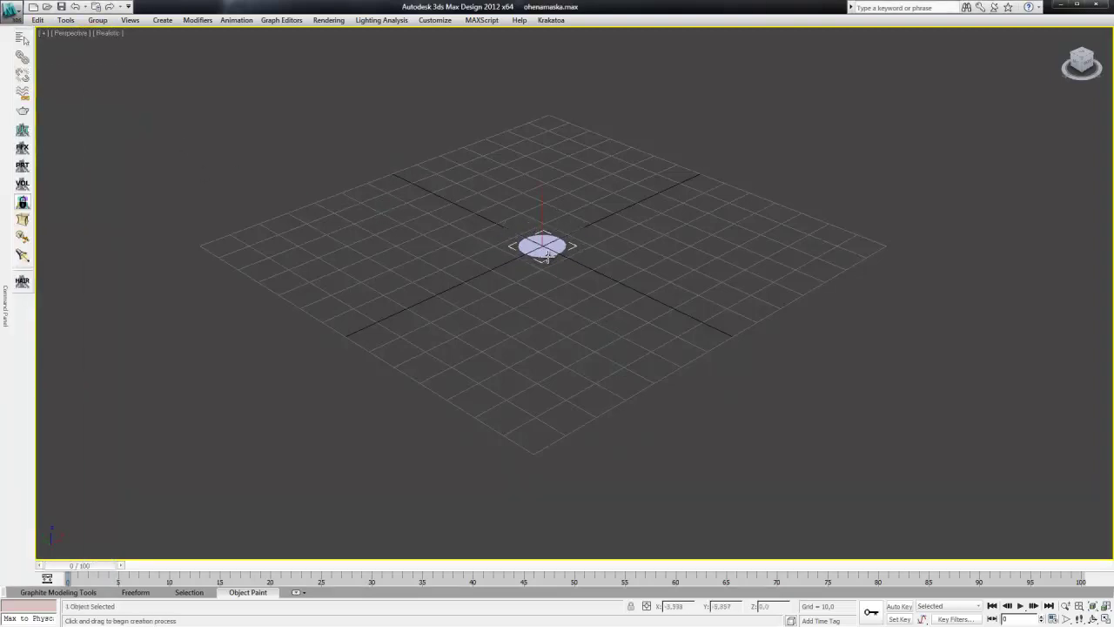
pyautogui.scroll(-3, 548, 252)
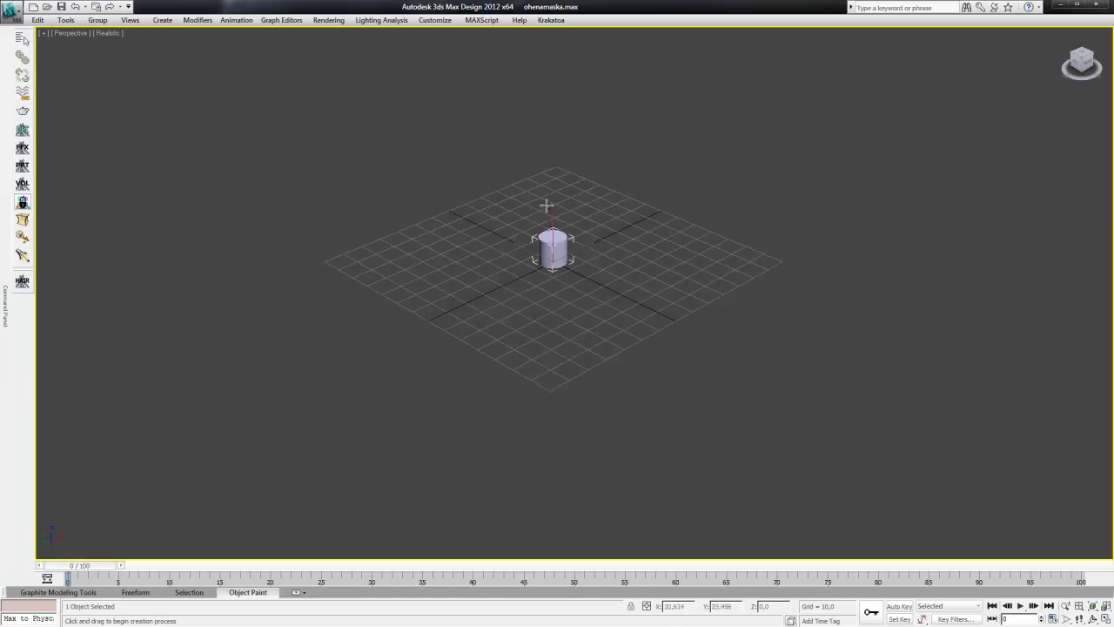
pyautogui.click(556, 101)
pyautogui.moveTo(5, 304)
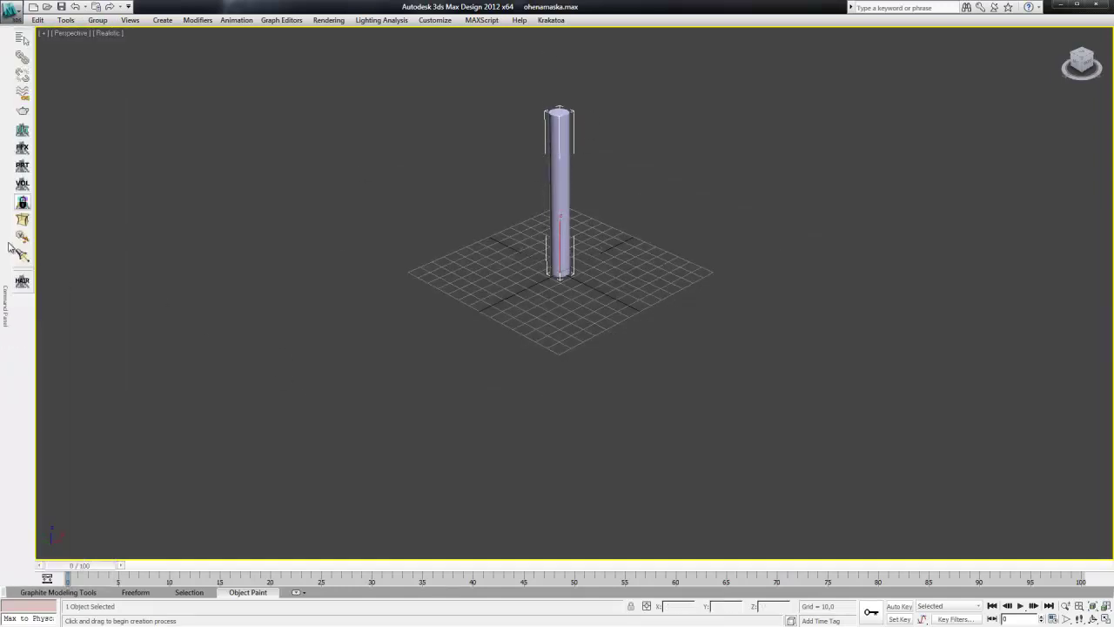
pyautogui.write('6')
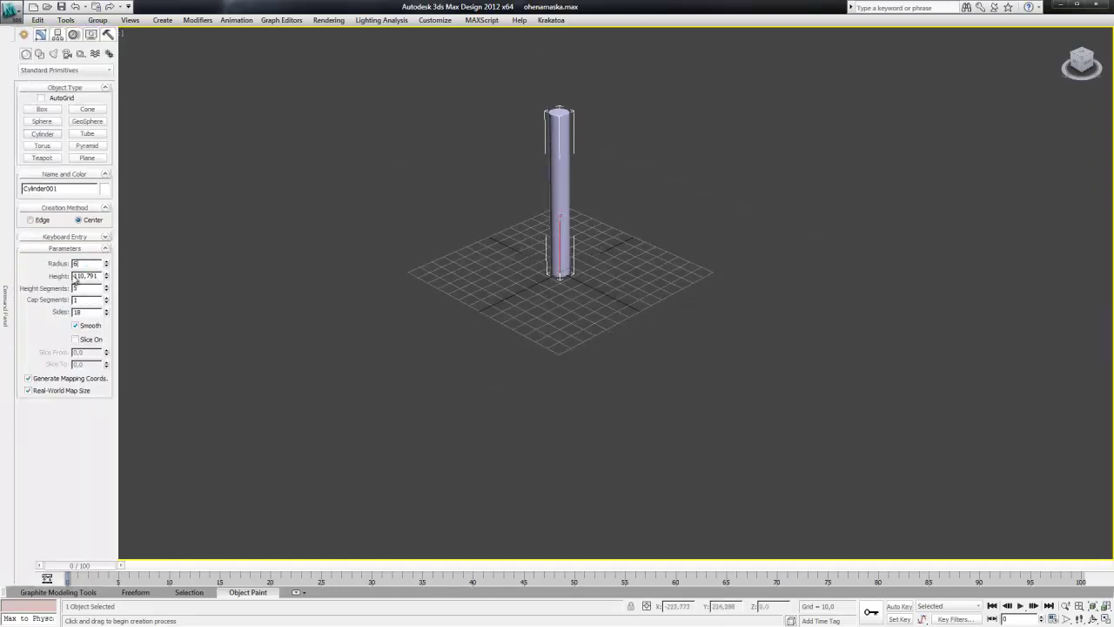
pyautogui.click(81, 276)
pyautogui.moveTo(99, 276); pyautogui.dragTo(22, 276)
pyautogui.write('120')
pyautogui.press('Return')
# Step: Rotate the cylinder 90° onto its side and move it about 60 units along Y
pyautogui.press('e')
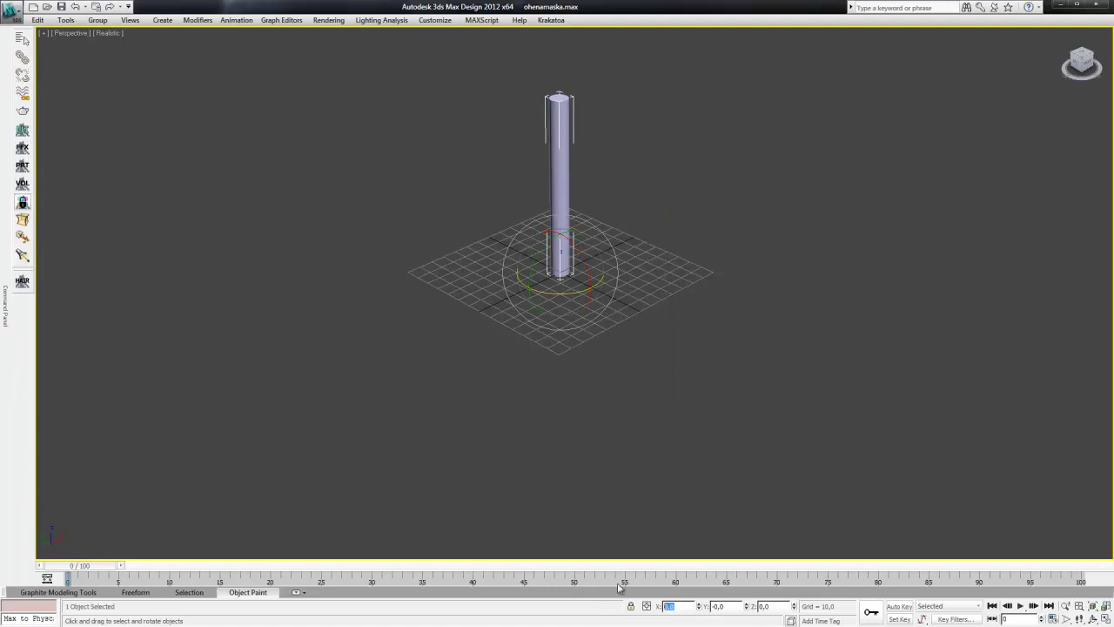
pyautogui.press('Tab')
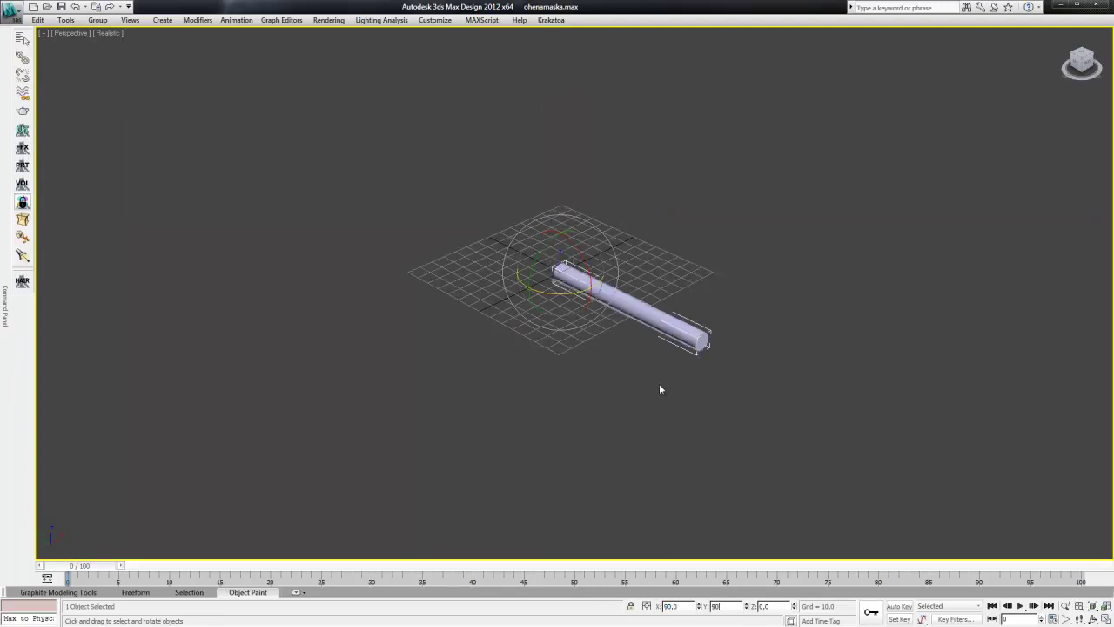
pyautogui.rightClick(640, 302)
pyautogui.click(582, 302)
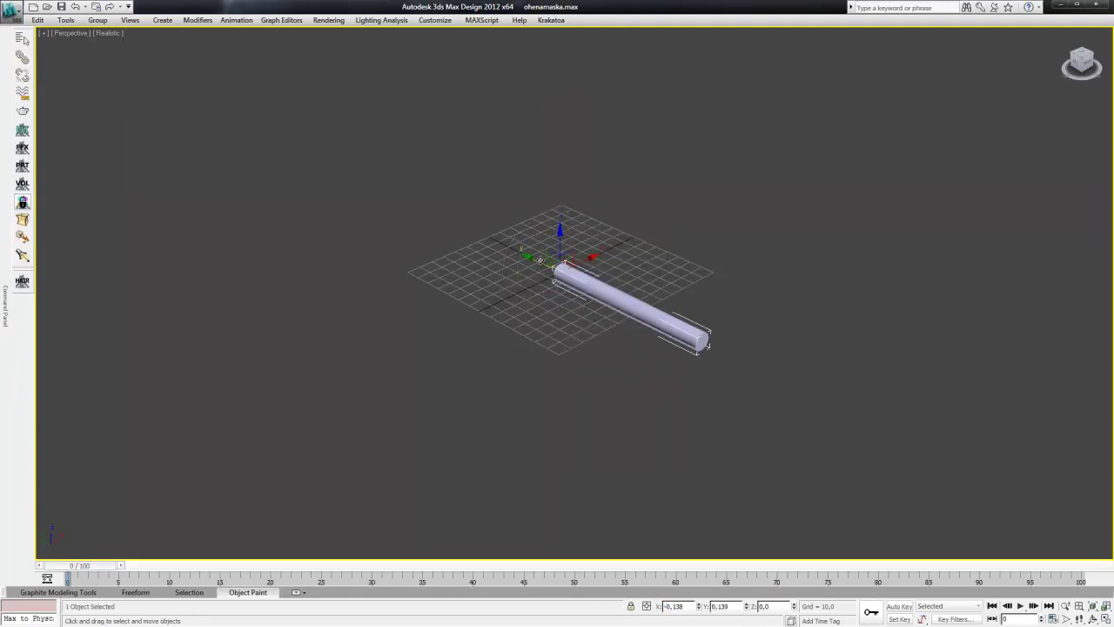
pyautogui.moveTo(540, 260)
pyautogui.mouseDown()
pyautogui.moveTo(502, 219)
pyautogui.moveTo(503, 193)
pyautogui.mouseUp()
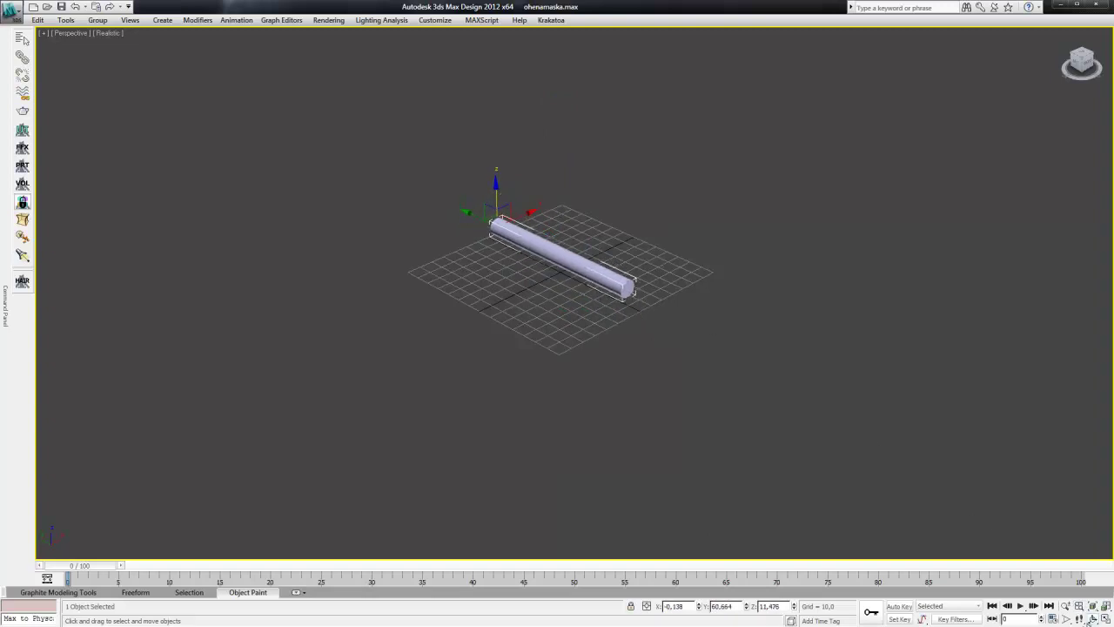
# Step: Orbit the view to a lower angle and pan the scene to the left
pyautogui.click(1092, 618)
pyautogui.moveTo(518, 308)
pyautogui.mouseDown()
pyautogui.moveTo(572, 283)
pyautogui.moveTo(609, 313)
pyautogui.moveTo(572, 296)
pyautogui.moveTo(580, 251)
pyautogui.mouseUp()
pyautogui.rightClick(580, 252)
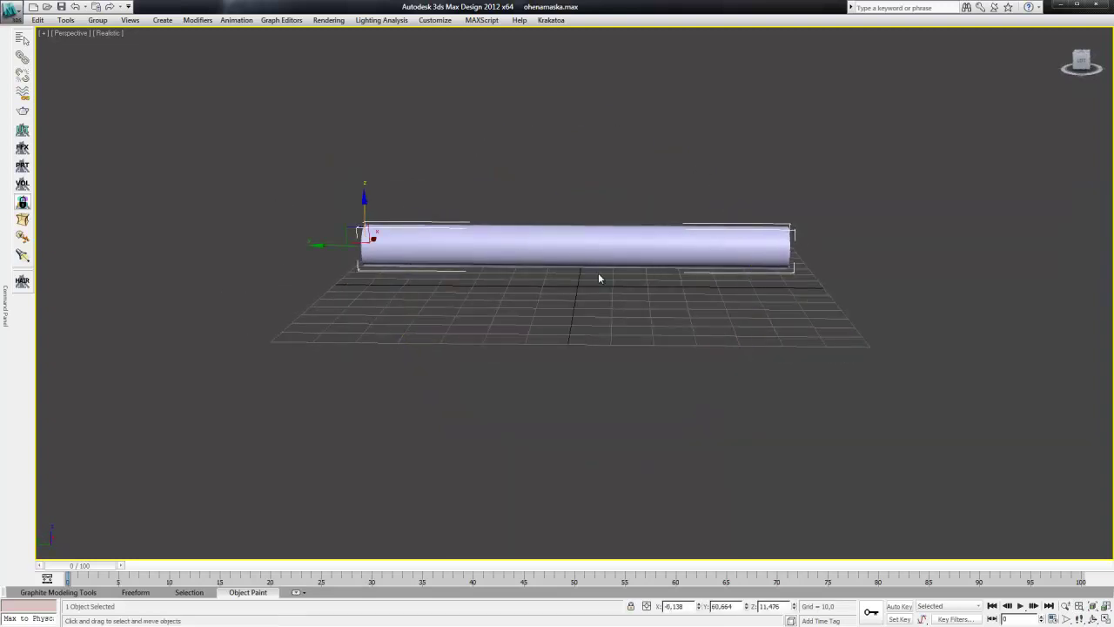
pyautogui.moveTo(599, 279); pyautogui.dragTo(505, 282, button='middle')
# Step: Open the Material Editor and assign a Gradient Ramp map to the Blinn material's diffuse colour
pyautogui.press('m')
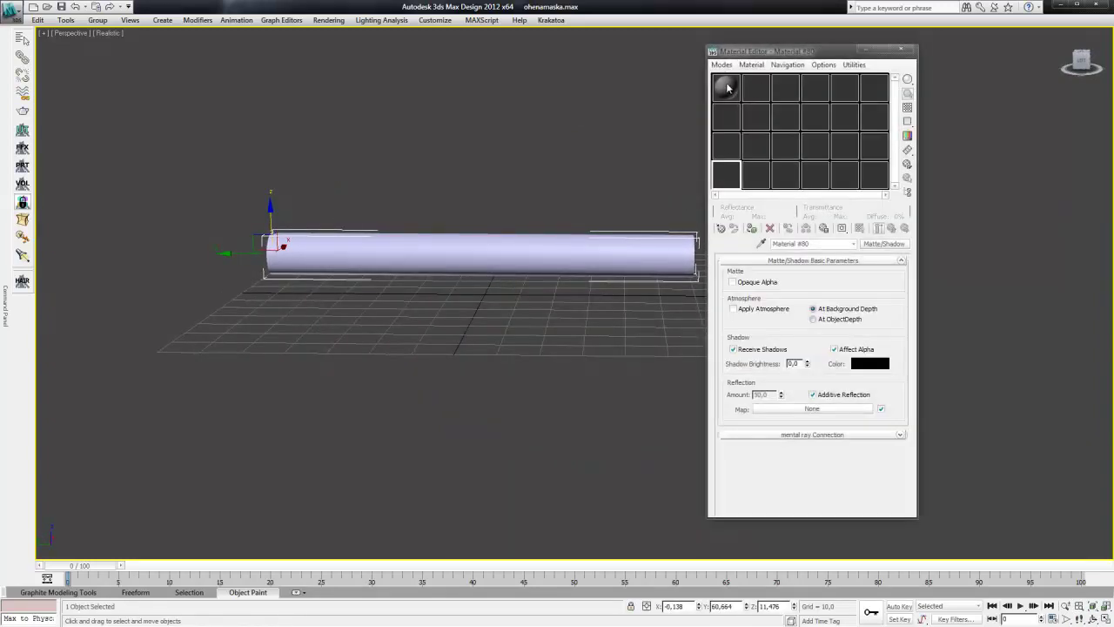
pyautogui.moveTo(747, 59); pyautogui.dragTo(815, 62)
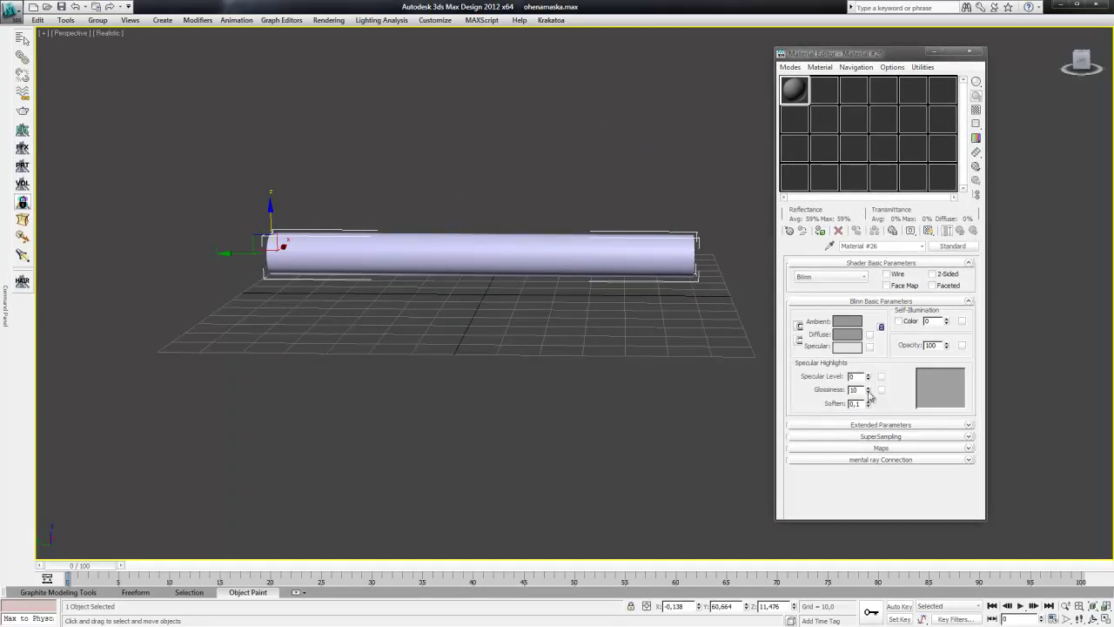
pyautogui.click(870, 337)
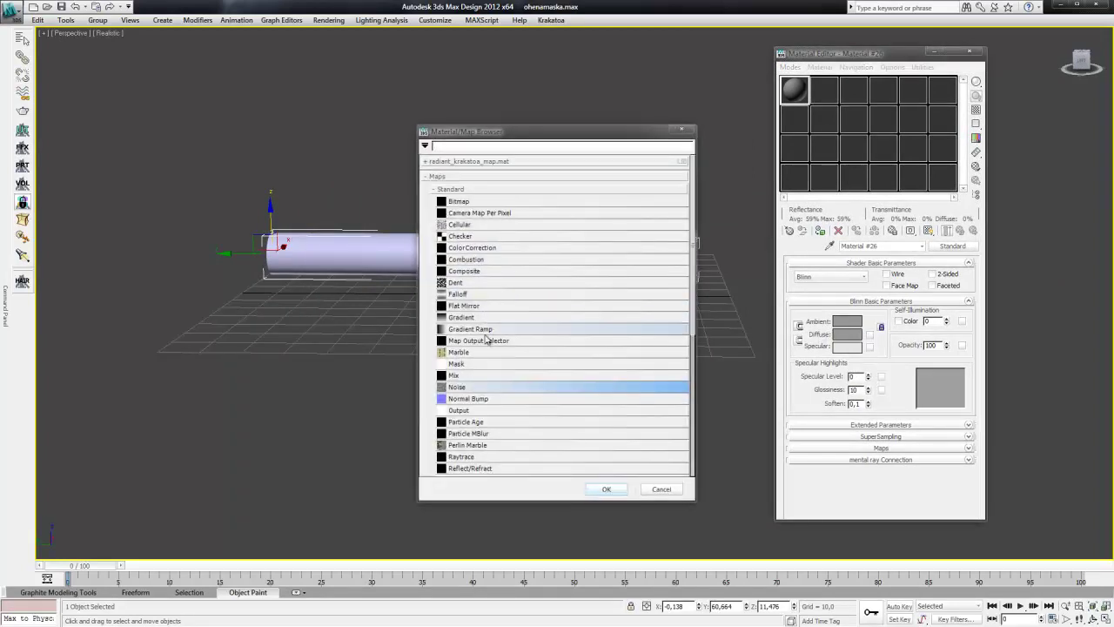
pyautogui.doubleClick(488, 336)
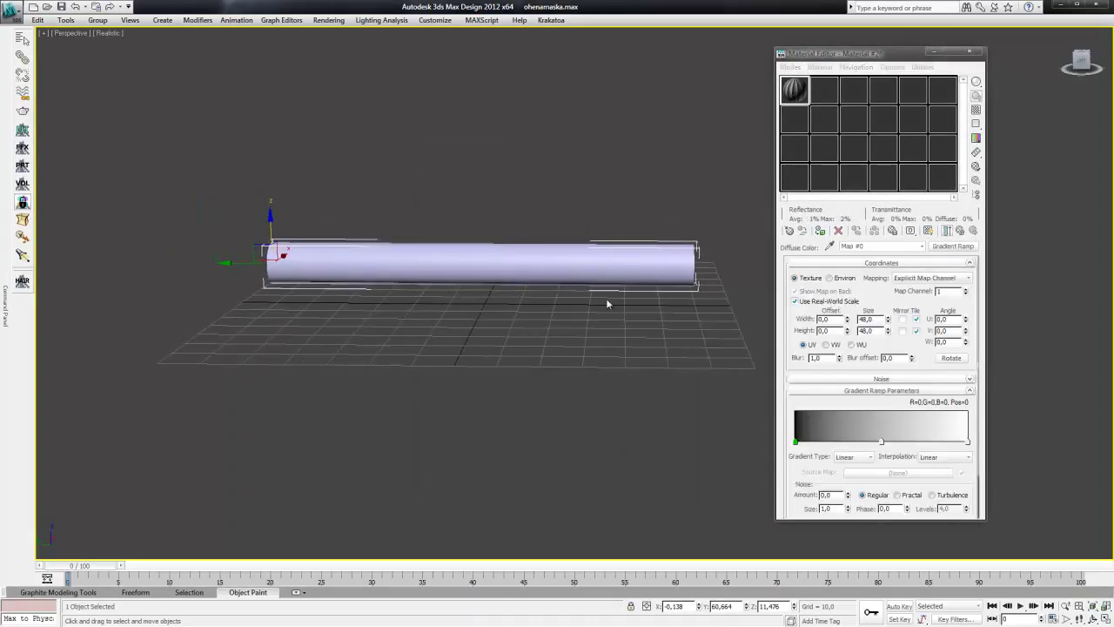
# Step: Box-select and deselect the cylinder, then scrub through the animation frames
pyautogui.click(498, 422)
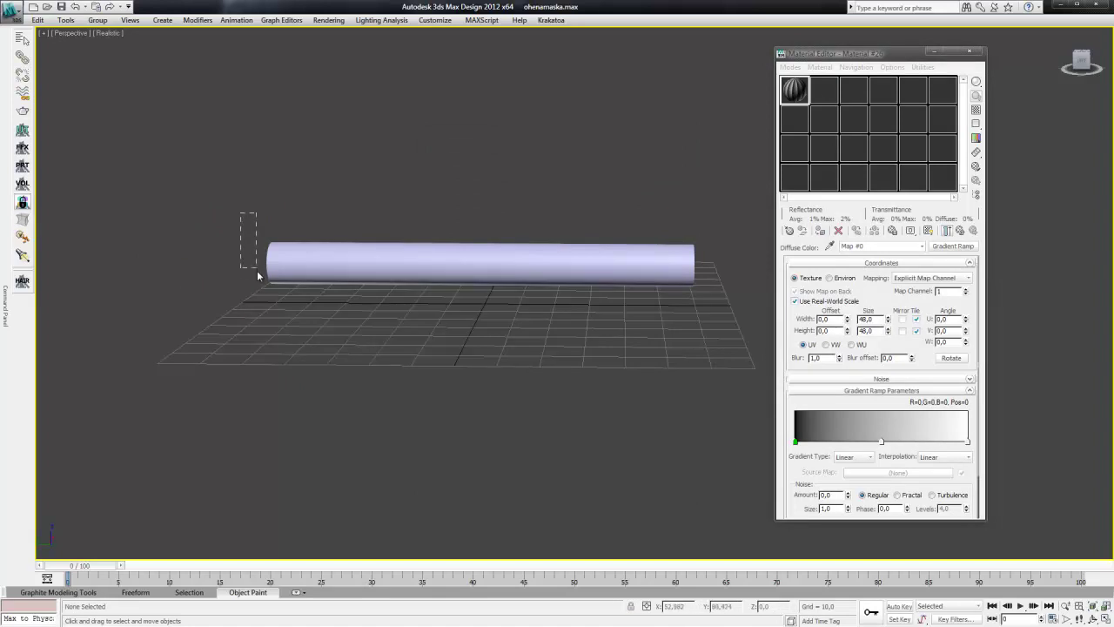
pyautogui.moveTo(240, 221); pyautogui.dragTo(274, 306)
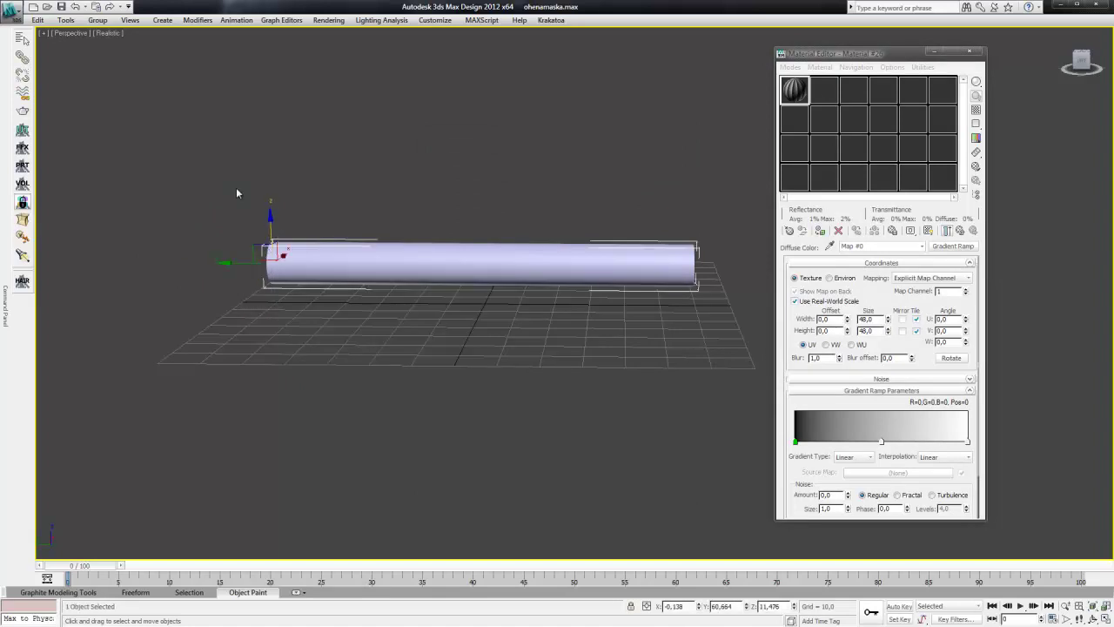
pyautogui.moveTo(235, 205)
pyautogui.mouseDown()
pyautogui.moveTo(447, 300)
pyautogui.moveTo(730, 314)
pyautogui.mouseUp()
pyautogui.moveTo(194, 169)
pyautogui.mouseDown()
pyautogui.moveTo(719, 344)
pyautogui.moveTo(222, 181)
pyautogui.moveTo(278, 219)
pyautogui.mouseUp()
pyautogui.click(771, 366)
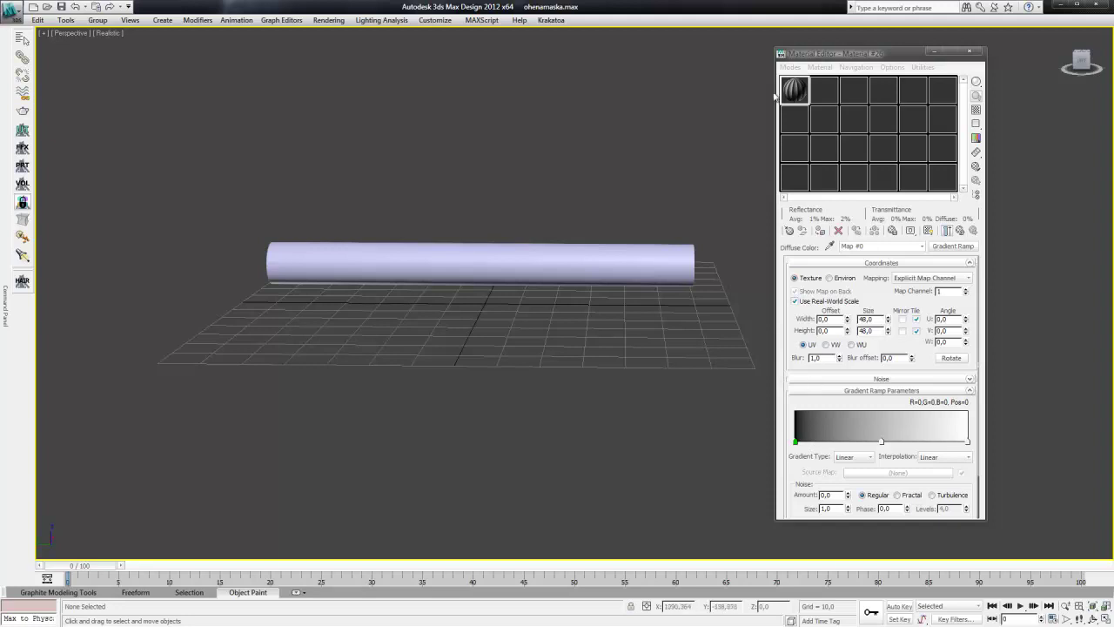
pyautogui.moveTo(813, 56); pyautogui.dragTo(783, 61)
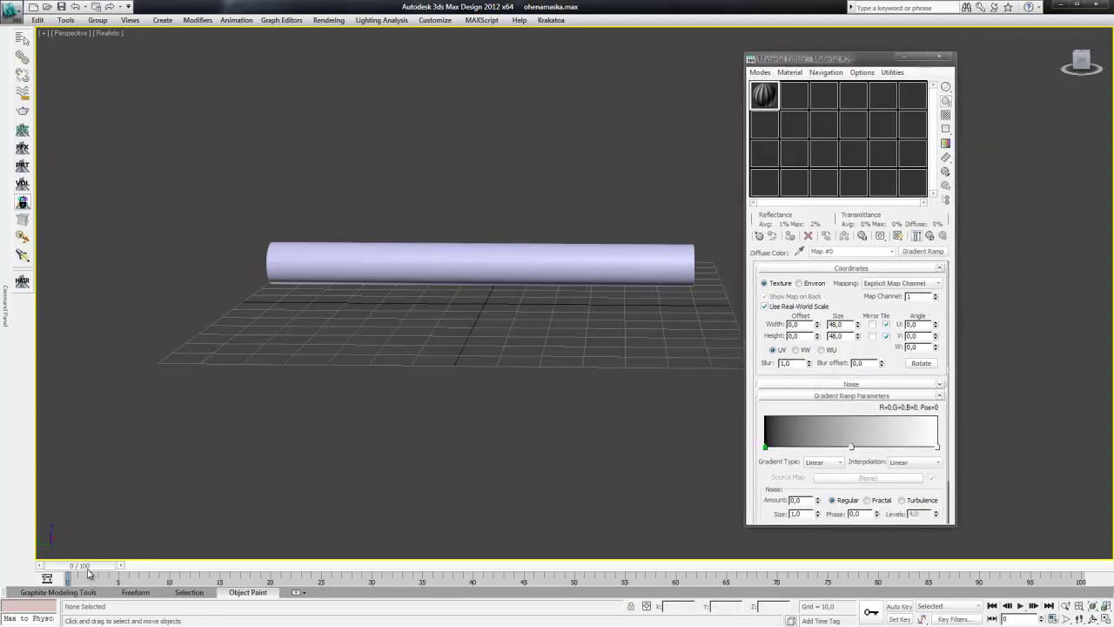
pyautogui.moveTo(91, 568)
pyautogui.mouseDown()
pyautogui.moveTo(1070, 576)
pyautogui.moveTo(128, 576)
pyautogui.mouseUp()
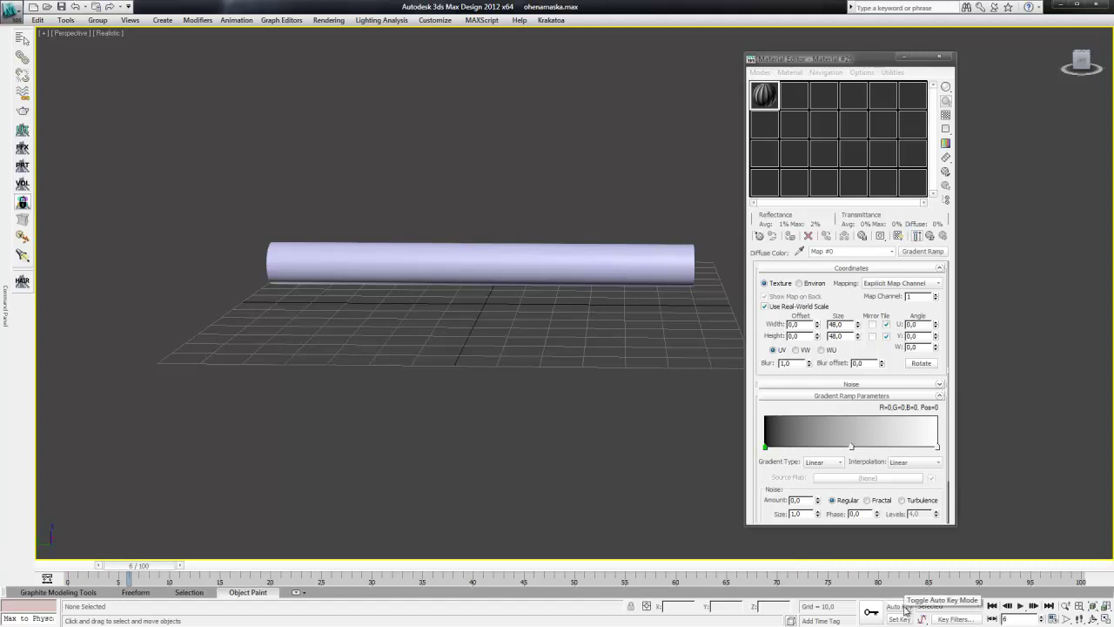
# Step: Set the animation length to 200 frames, return to frame 0 and turn on Auto Key
pyautogui.click(1052, 619)
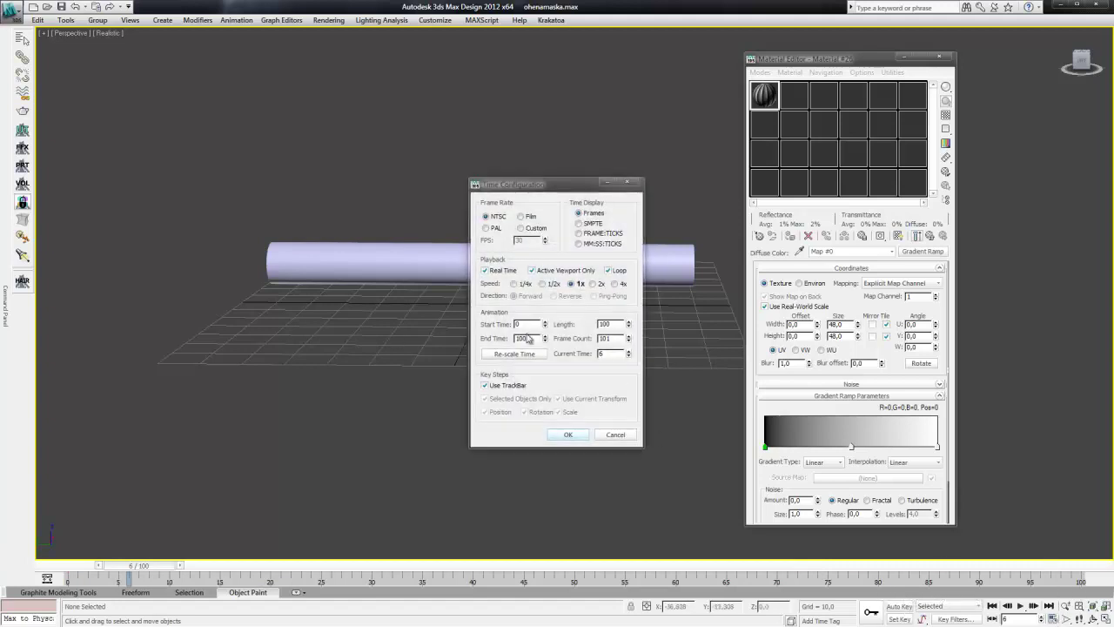
pyautogui.write('200')
pyautogui.click(558, 439)
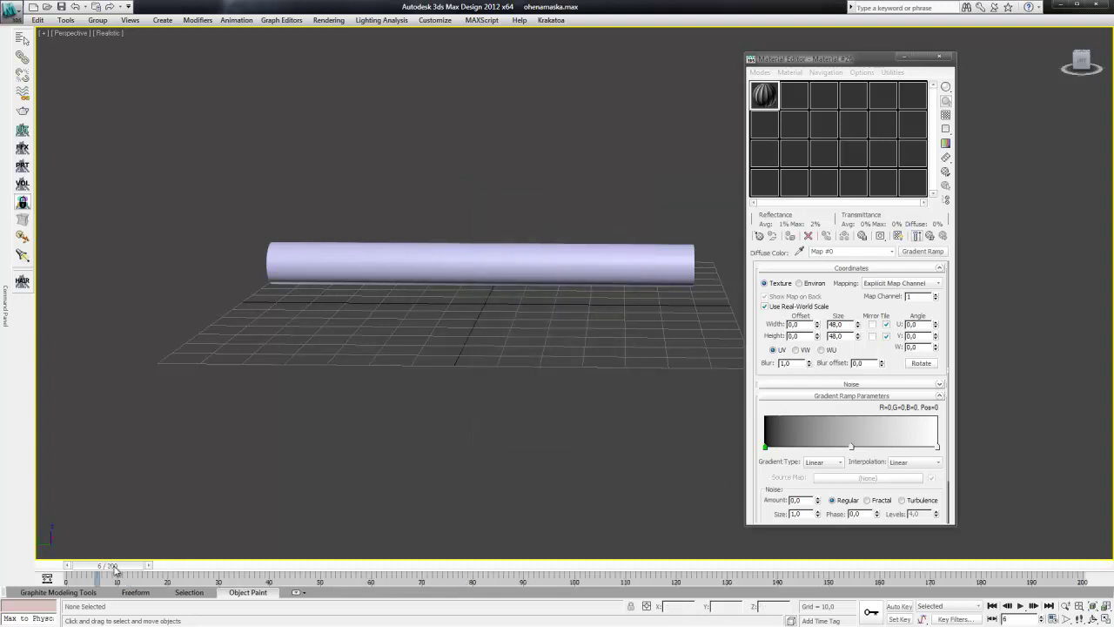
pyautogui.moveTo(116, 570); pyautogui.dragTo(86, 567)
pyautogui.click(902, 607)
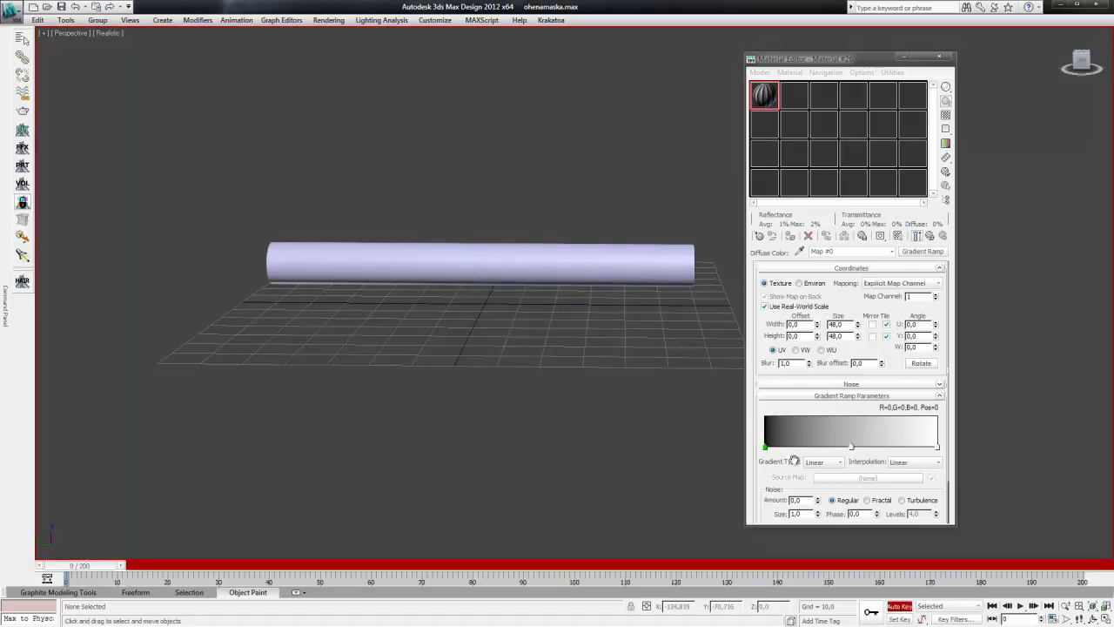
# Step: Add a gradient flag near the left end and set the three left flags to white
pyautogui.moveTo(772, 449); pyautogui.dragTo(783, 450)
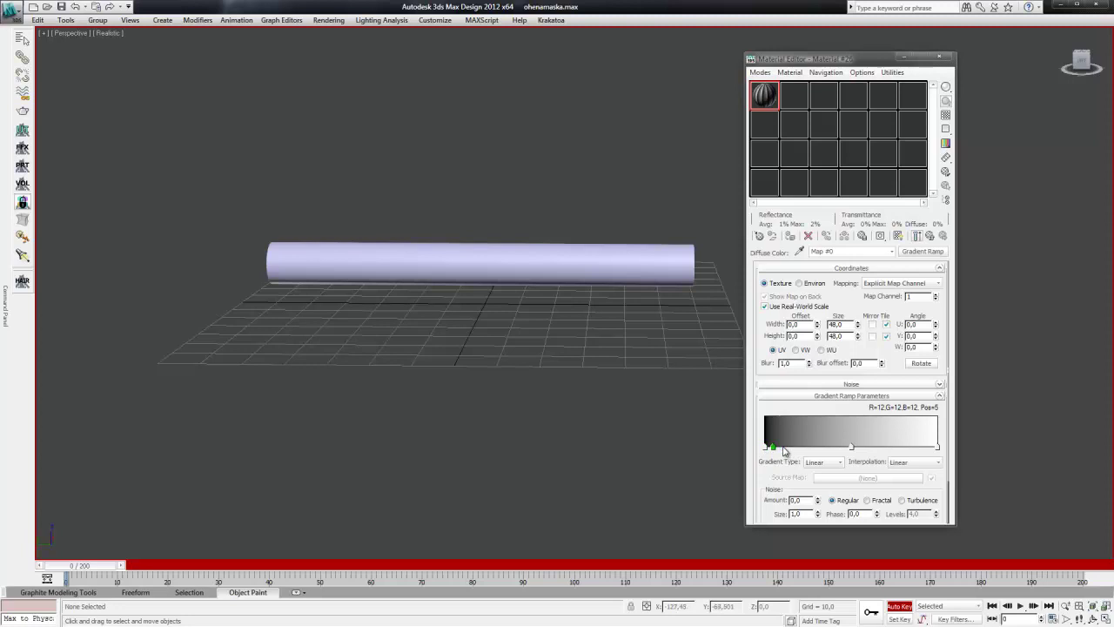
pyautogui.doubleClick(766, 448)
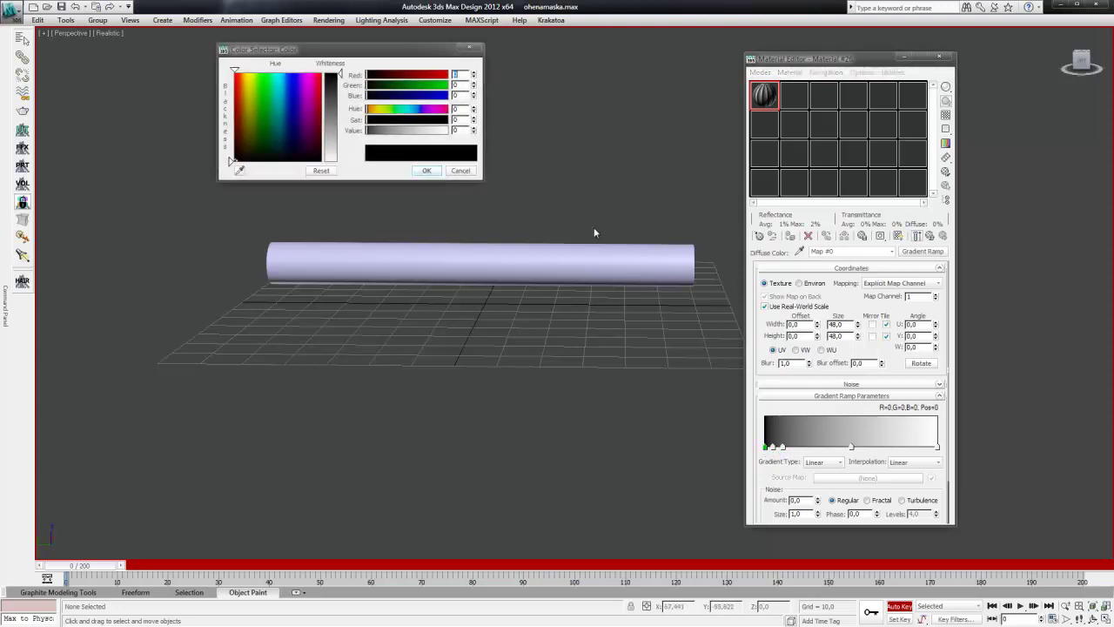
pyautogui.moveTo(327, 150); pyautogui.dragTo(331, 74)
pyautogui.click(426, 170)
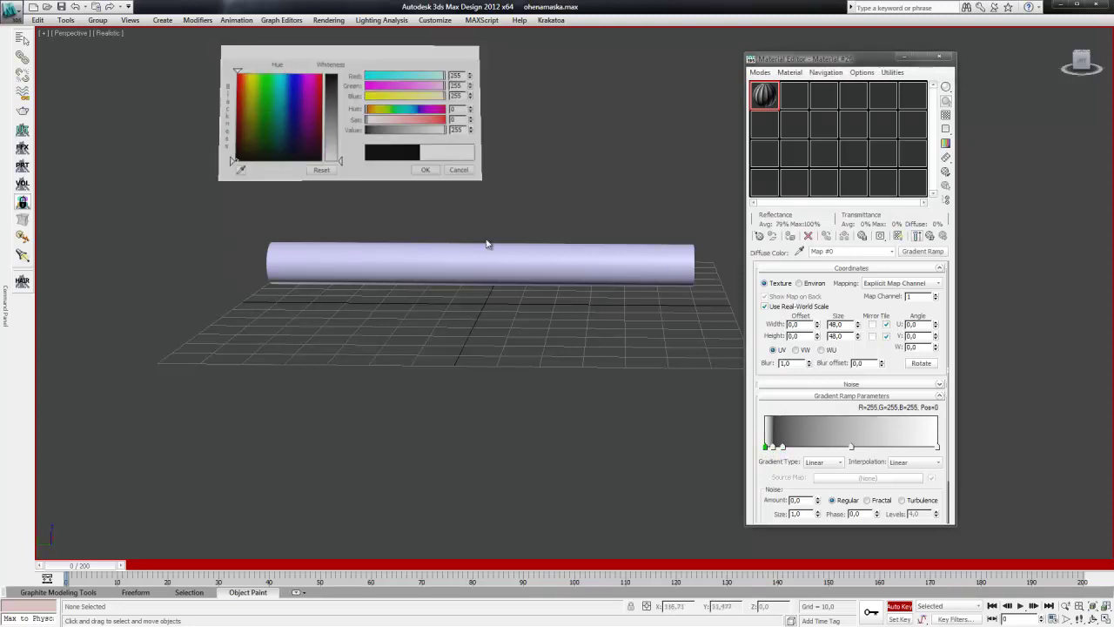
pyautogui.doubleClick(773, 447)
pyautogui.moveTo(331, 151); pyautogui.dragTo(331, 74)
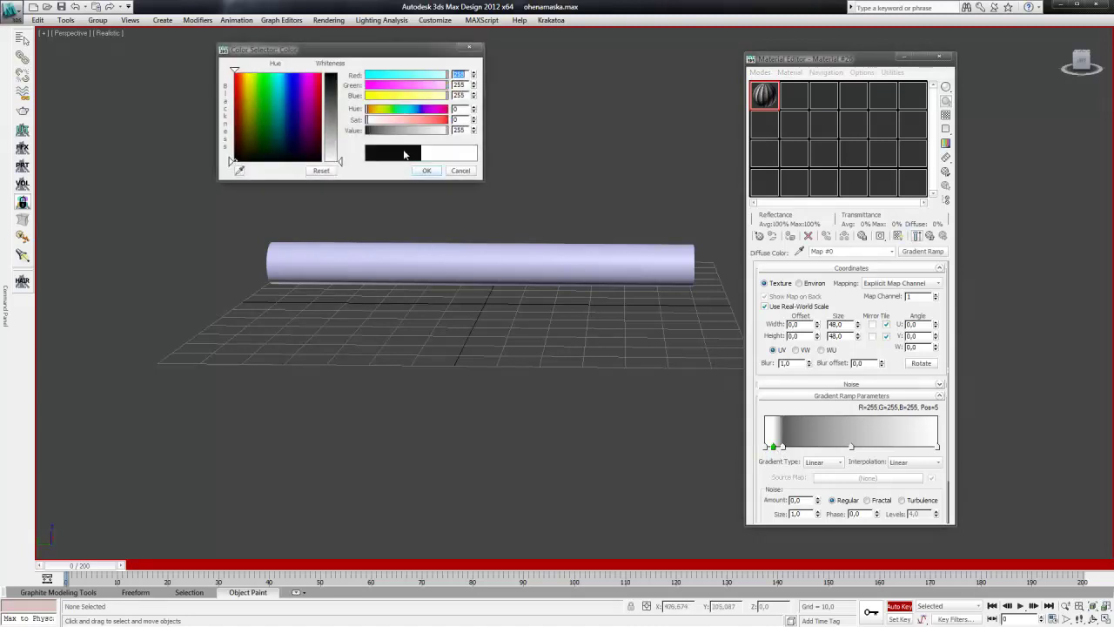
pyautogui.press('Return')
pyautogui.doubleClick(782, 448)
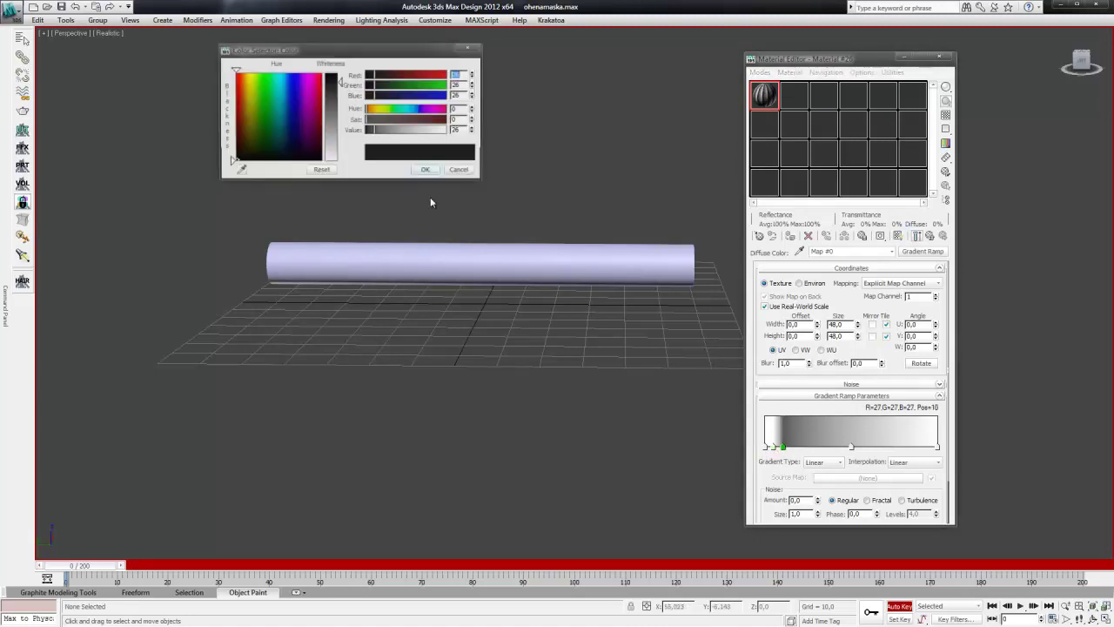
pyautogui.moveTo(331, 151); pyautogui.dragTo(331, 74)
pyautogui.click(423, 172)
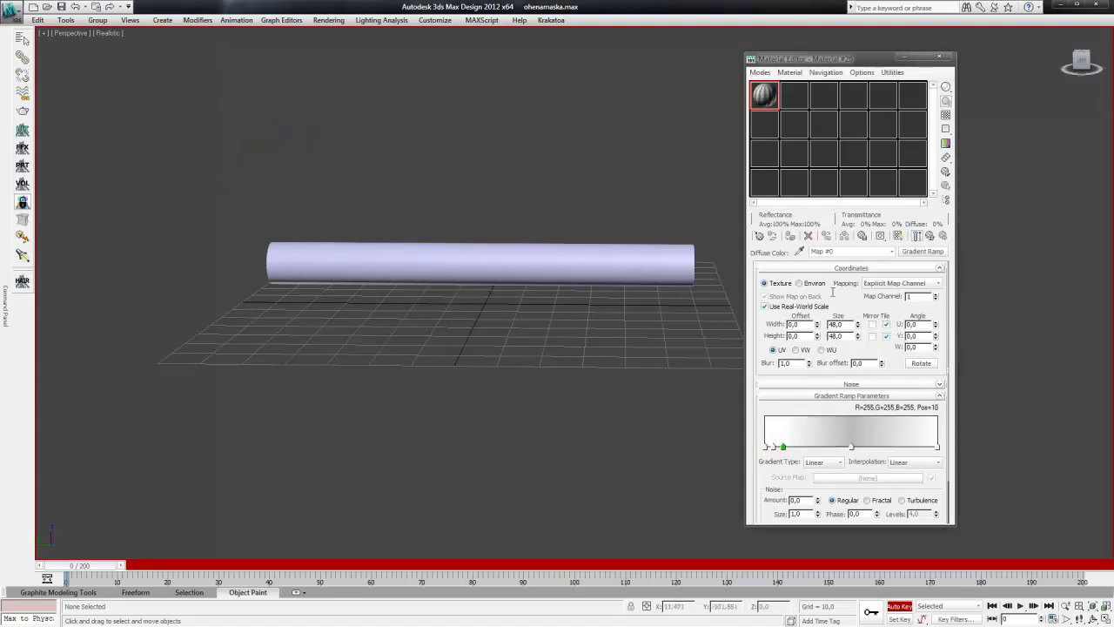
# Step: Add a black flag mid-ramp, make the right-end flag black, and move the middle flag to position 16
pyautogui.click(850, 446)
pyautogui.doubleClick(851, 447)
pyautogui.moveTo(445, 129); pyautogui.dragTo(368, 130)
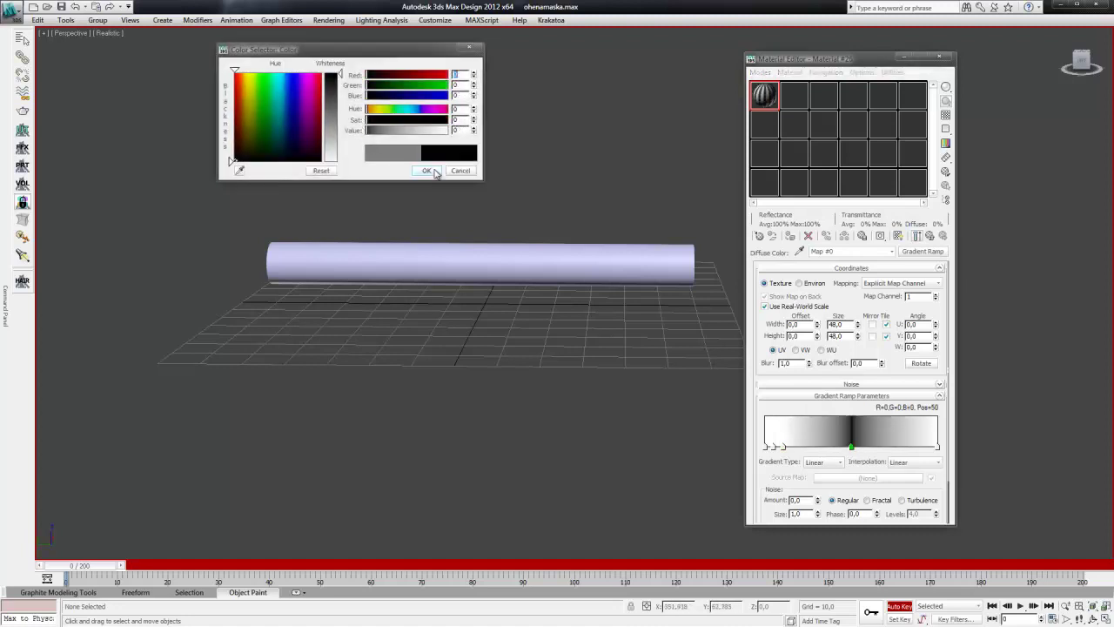
pyautogui.click(426, 171)
pyautogui.doubleClick(938, 448)
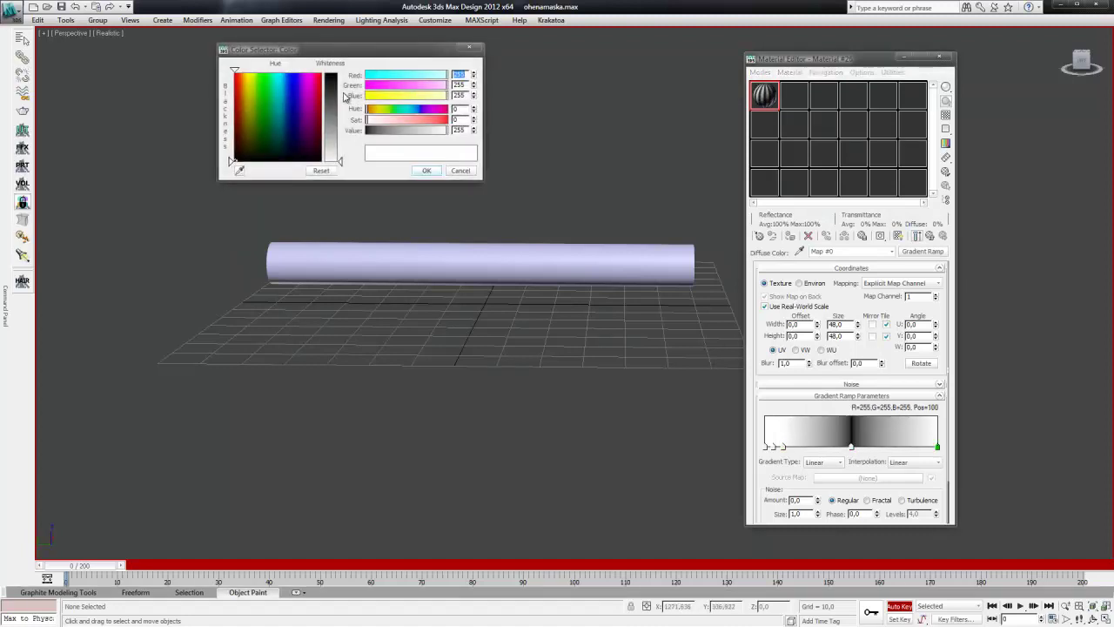
pyautogui.moveTo(445, 129); pyautogui.dragTo(367, 130)
pyautogui.press('Return')
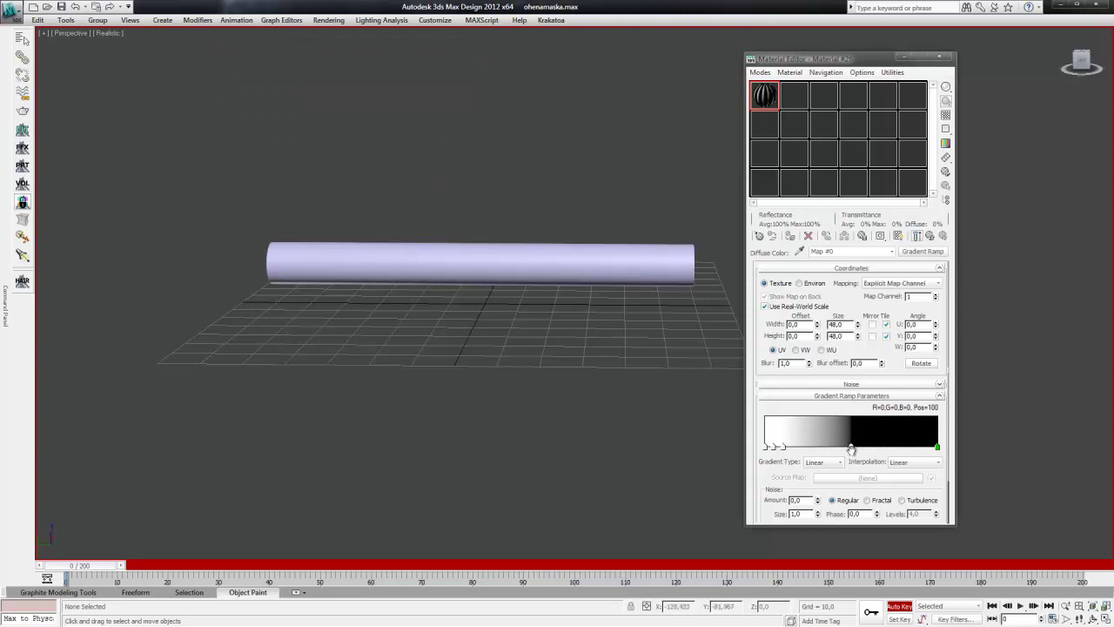
pyautogui.moveTo(851, 448); pyautogui.dragTo(793, 447)
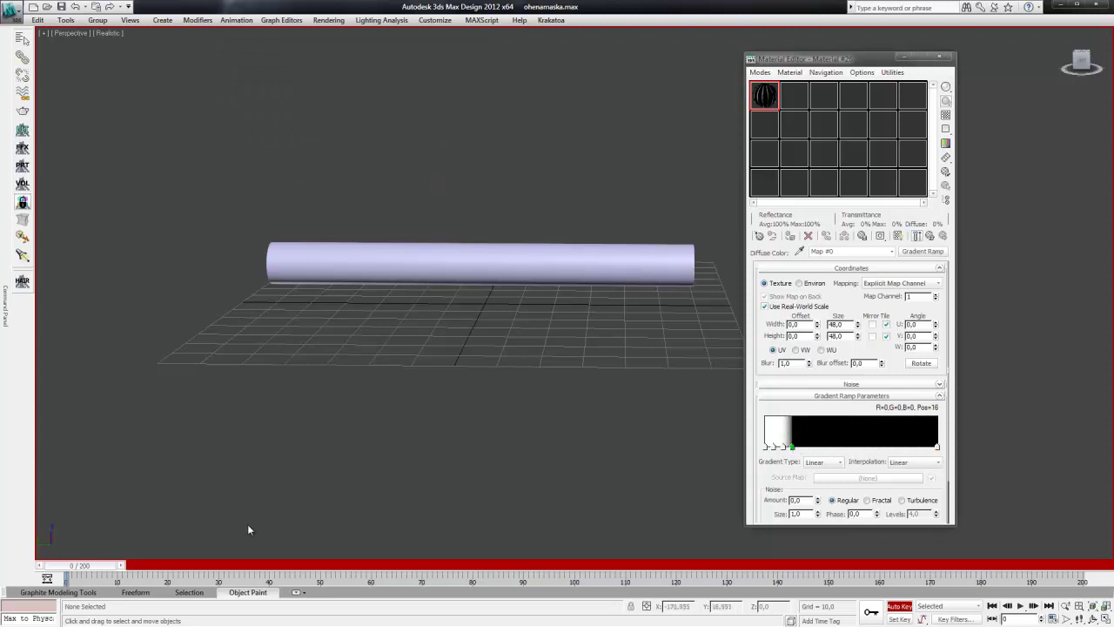
# Step: At frame 0, drag the black flag left so the ramp turns almost entirely black
pyautogui.click(54, 574)
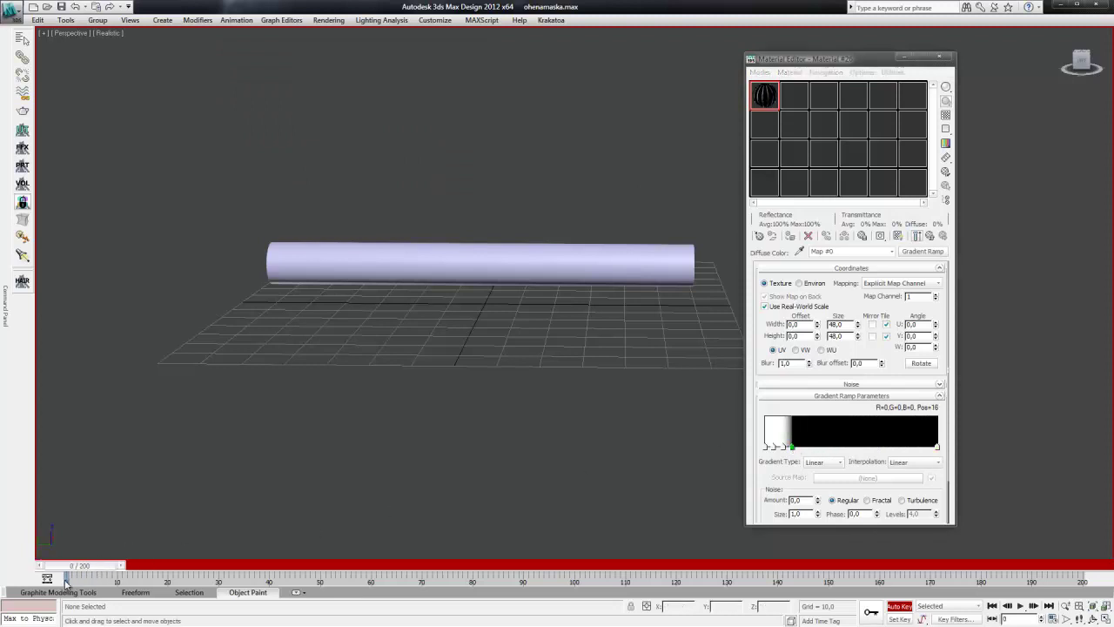
pyautogui.click(768, 447)
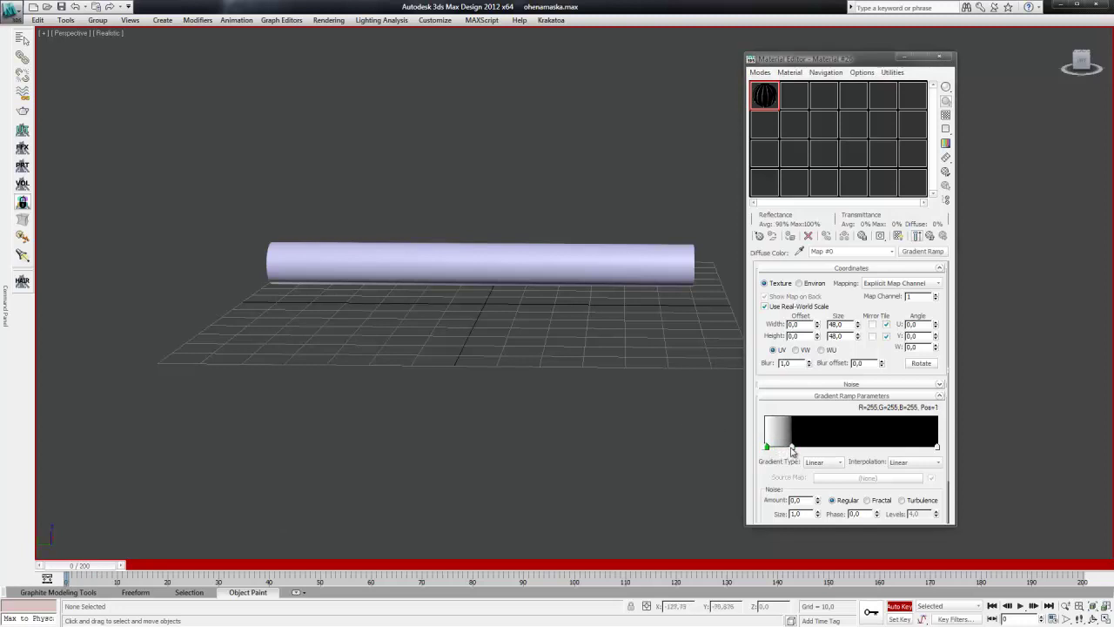
pyautogui.moveTo(792, 449); pyautogui.dragTo(770, 450)
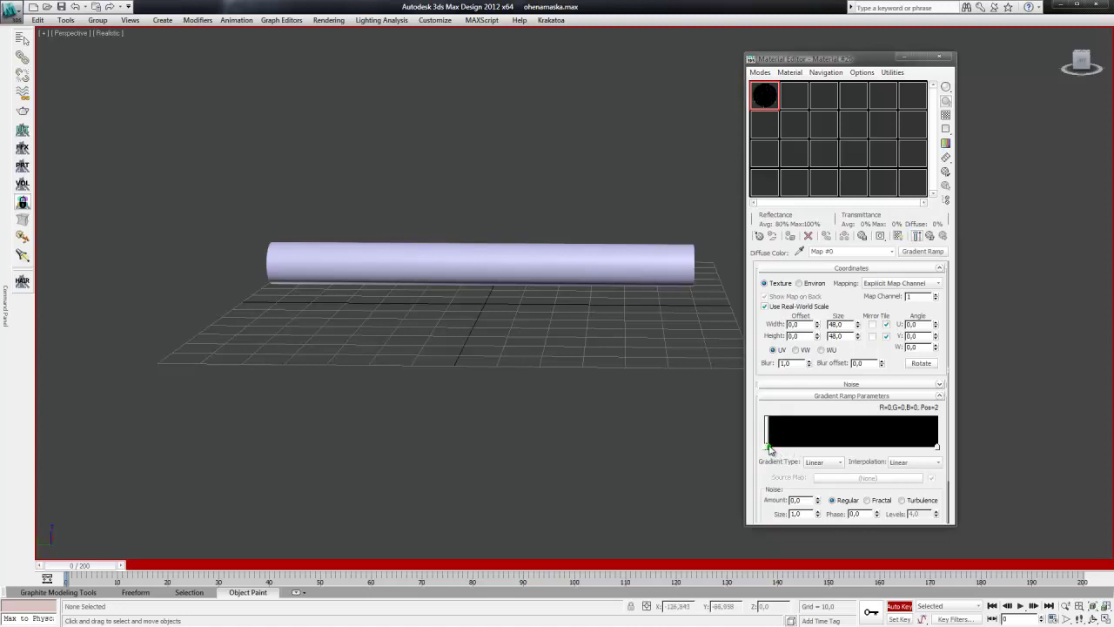
# Step: At frame 50, move the black flag to position 60 and add flags at positions 42 and 34
pyautogui.click(281, 20)
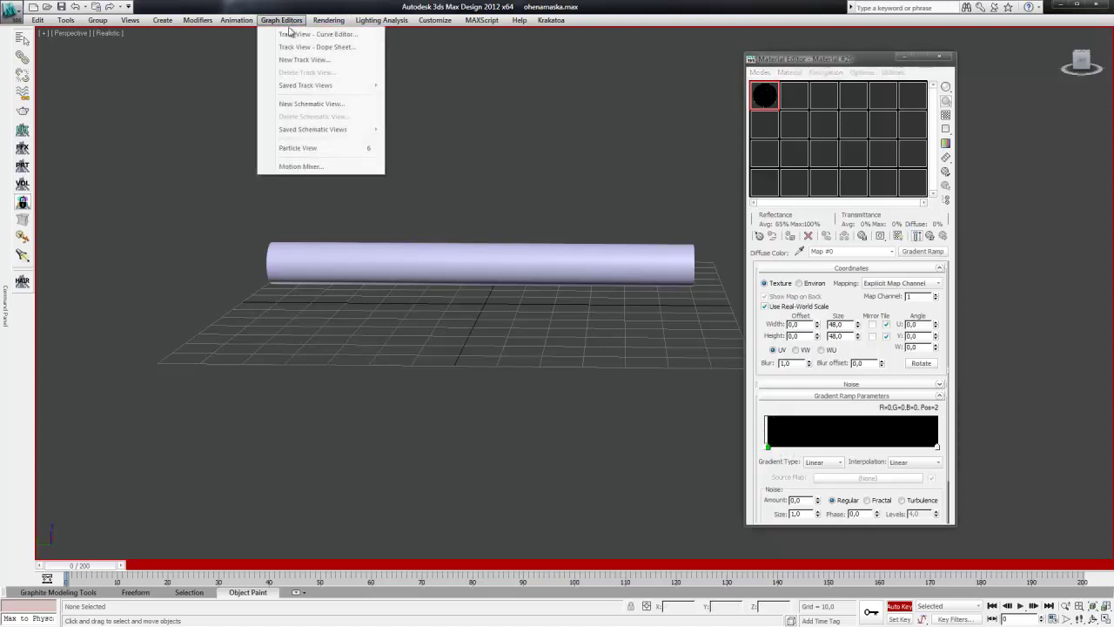
pyautogui.click(779, 449)
pyautogui.moveTo(80, 566); pyautogui.dragTo(325, 576)
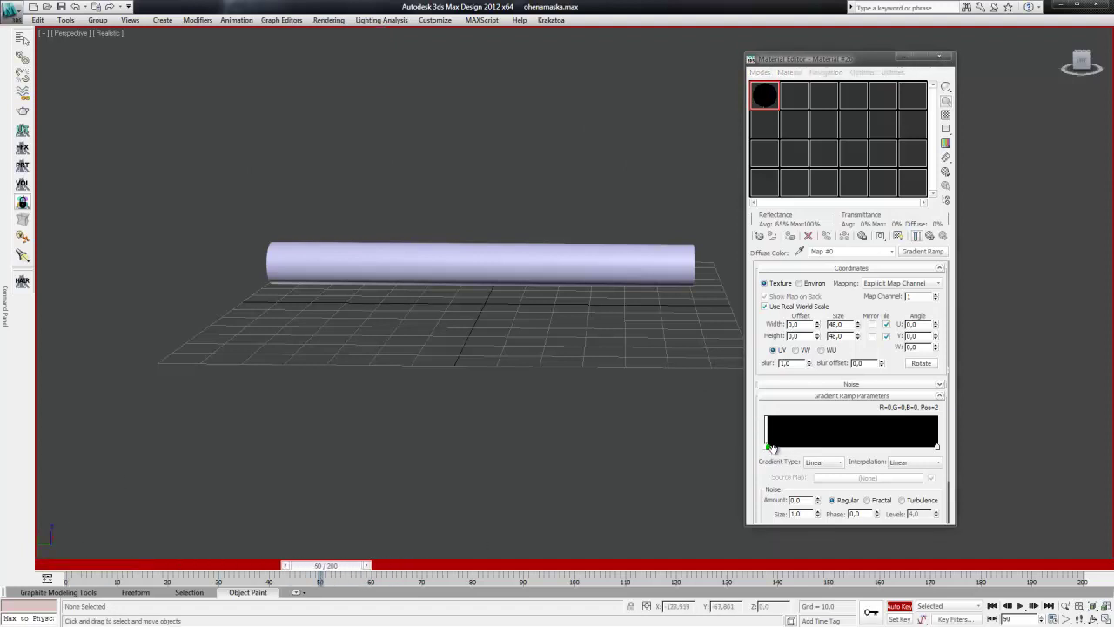
pyautogui.moveTo(769, 449); pyautogui.dragTo(867, 449)
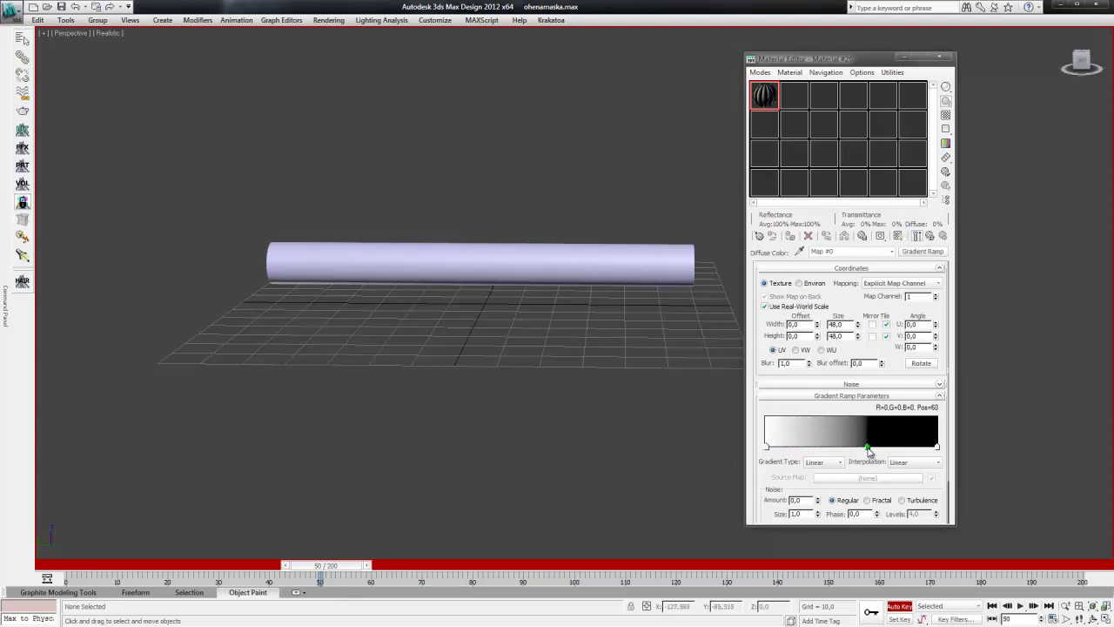
pyautogui.keyDown('shift'); pyautogui.moveTo(765, 451); pyautogui.dragTo(839, 450); pyautogui.keyUp('shift')
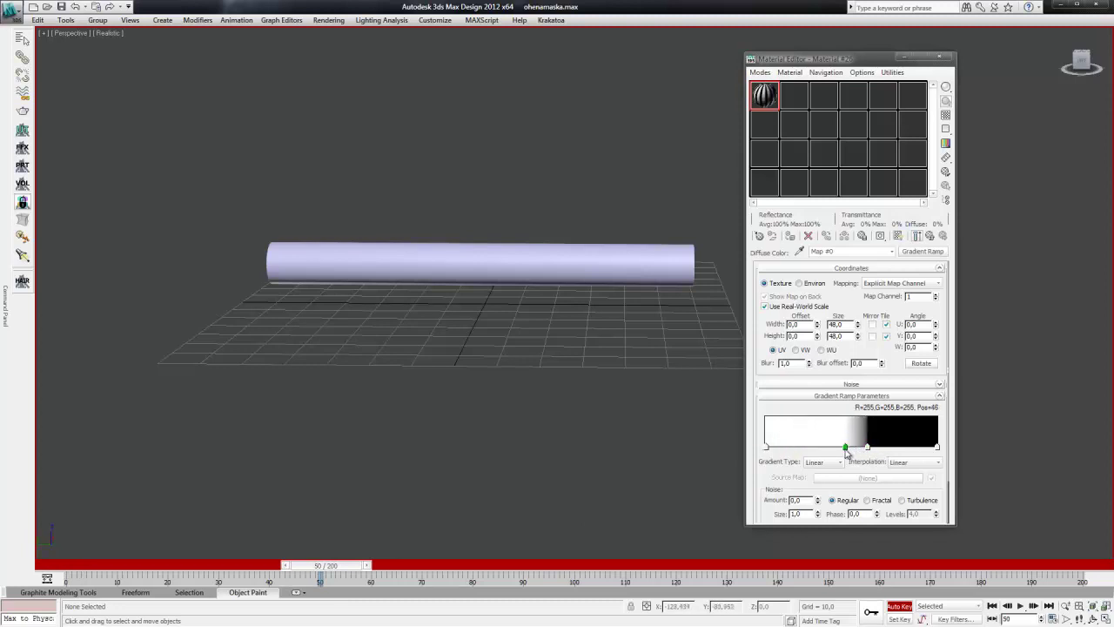
pyautogui.keyDown('shift'); pyautogui.moveTo(768, 451); pyautogui.dragTo(824, 449); pyautogui.keyUp('shift')
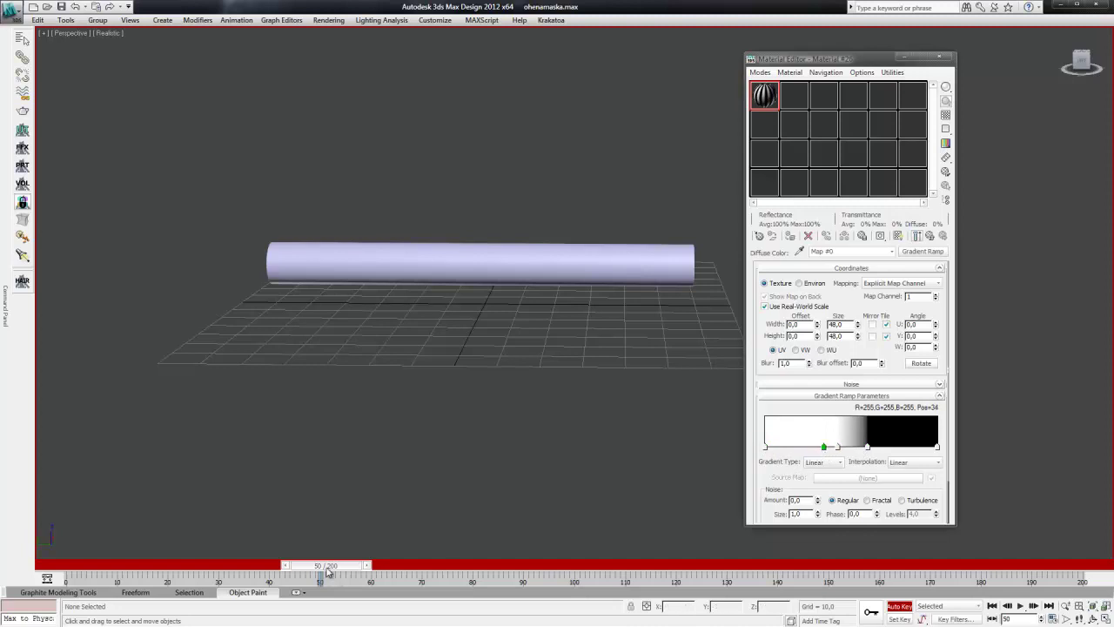
pyautogui.moveTo(327, 565)
pyautogui.mouseDown()
pyautogui.moveTo(164, 570)
pyautogui.moveTo(574, 580)
pyautogui.mouseUp()
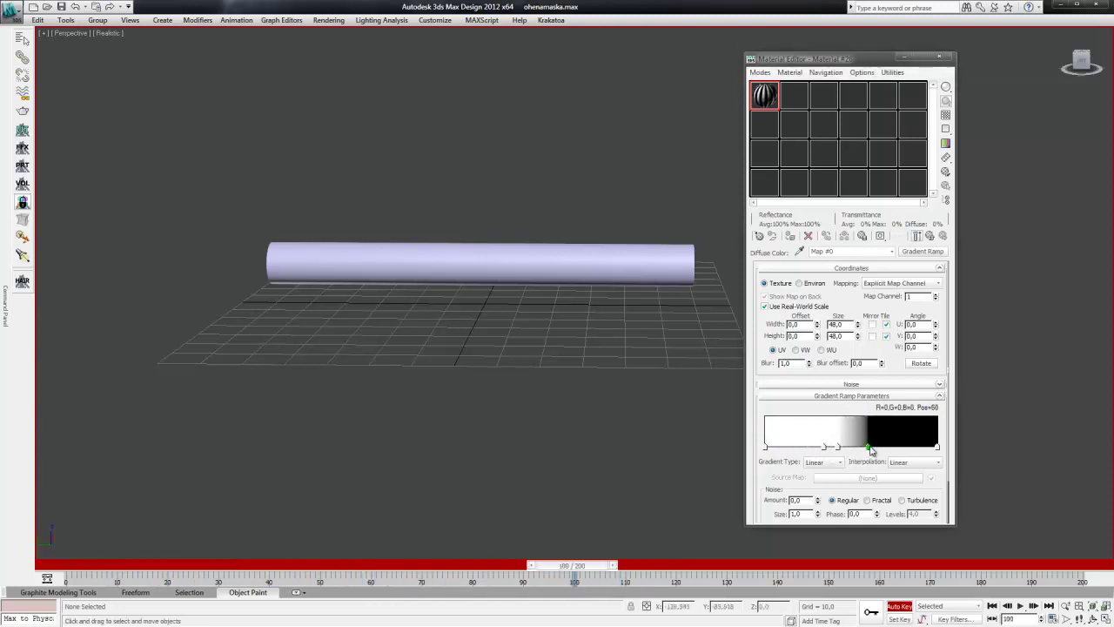
# Step: Key the ramp all white at frame 100, end flag at 93, and adjust the black edge at frame 43
pyautogui.moveTo(868, 447); pyautogui.dragTo(937, 448)
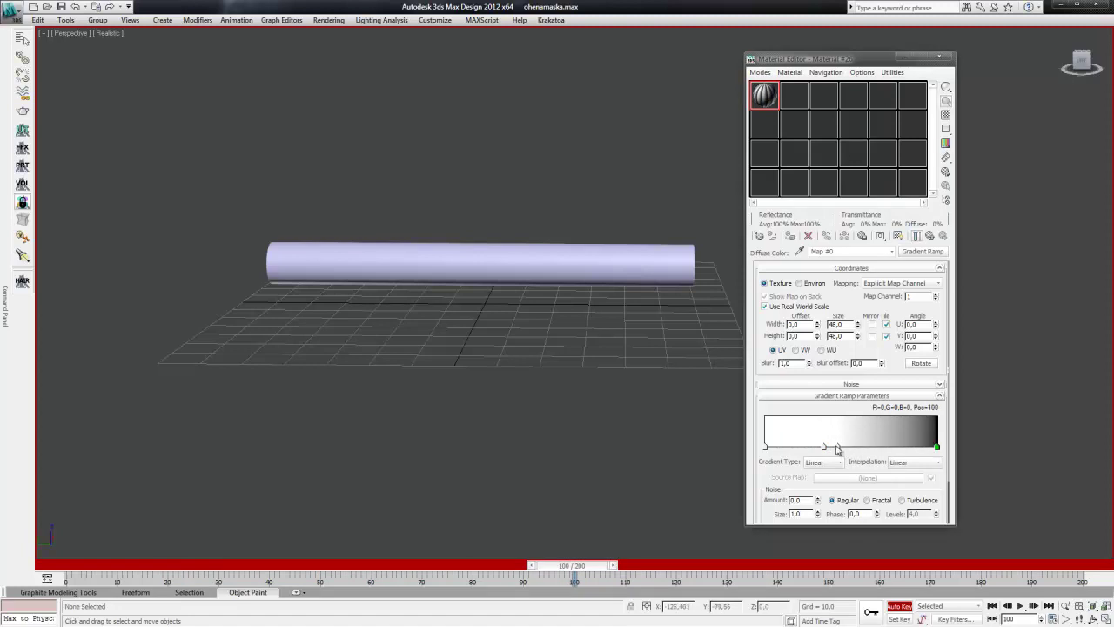
pyautogui.moveTo(837, 447); pyautogui.dragTo(935, 448)
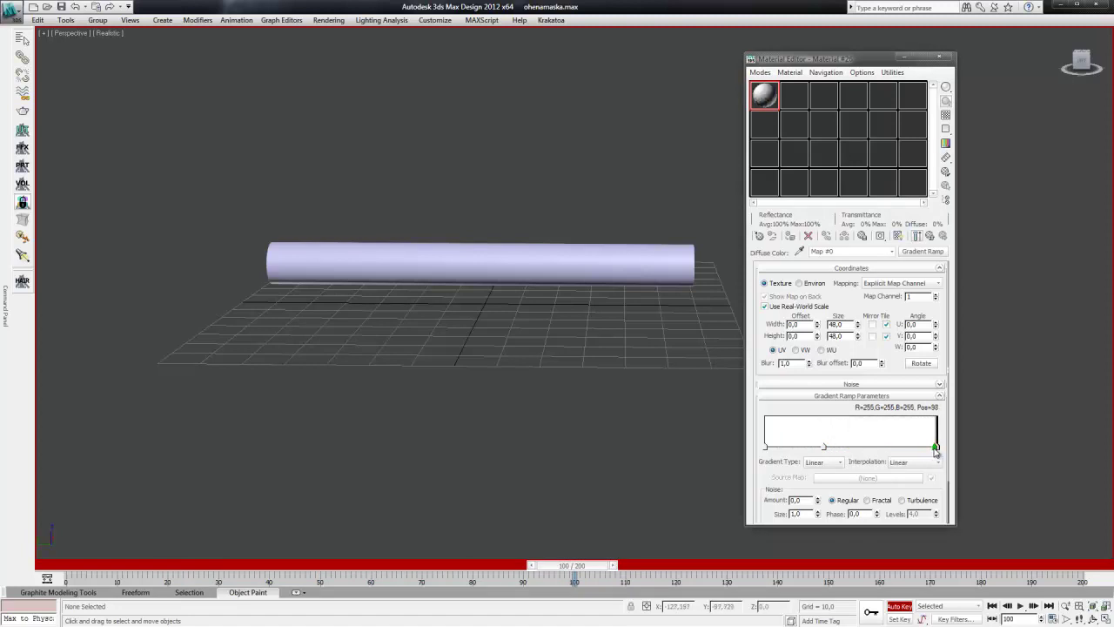
pyautogui.moveTo(934, 447); pyautogui.dragTo(928, 449)
pyautogui.moveTo(605, 568)
pyautogui.mouseDown()
pyautogui.moveTo(305, 571)
pyautogui.moveTo(318, 571)
pyautogui.mouseUp()
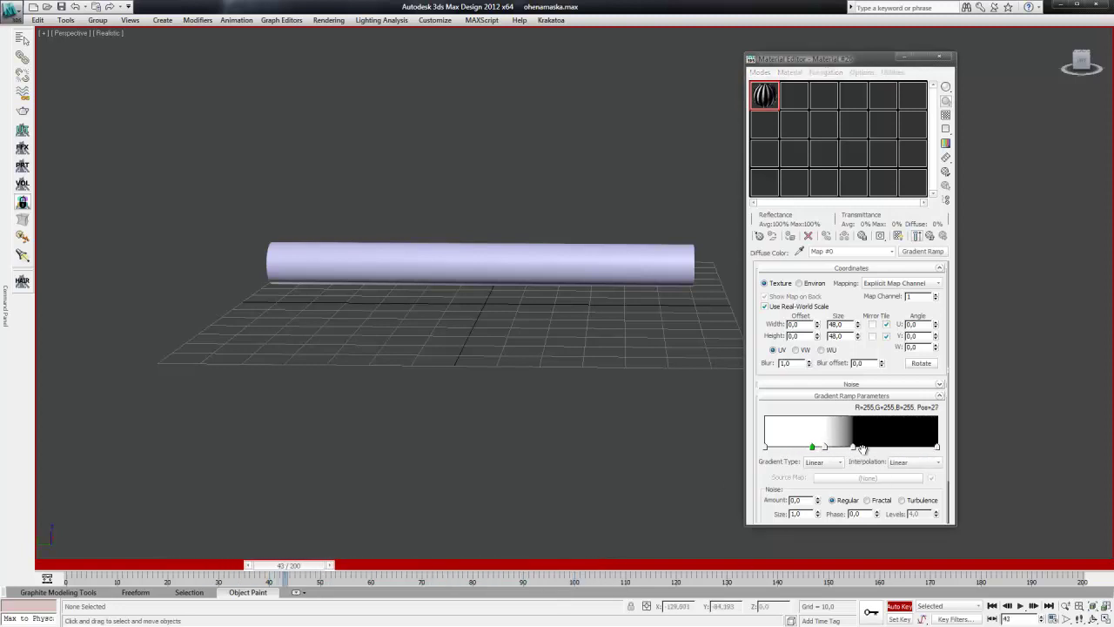
pyautogui.moveTo(852, 448); pyautogui.dragTo(866, 449)
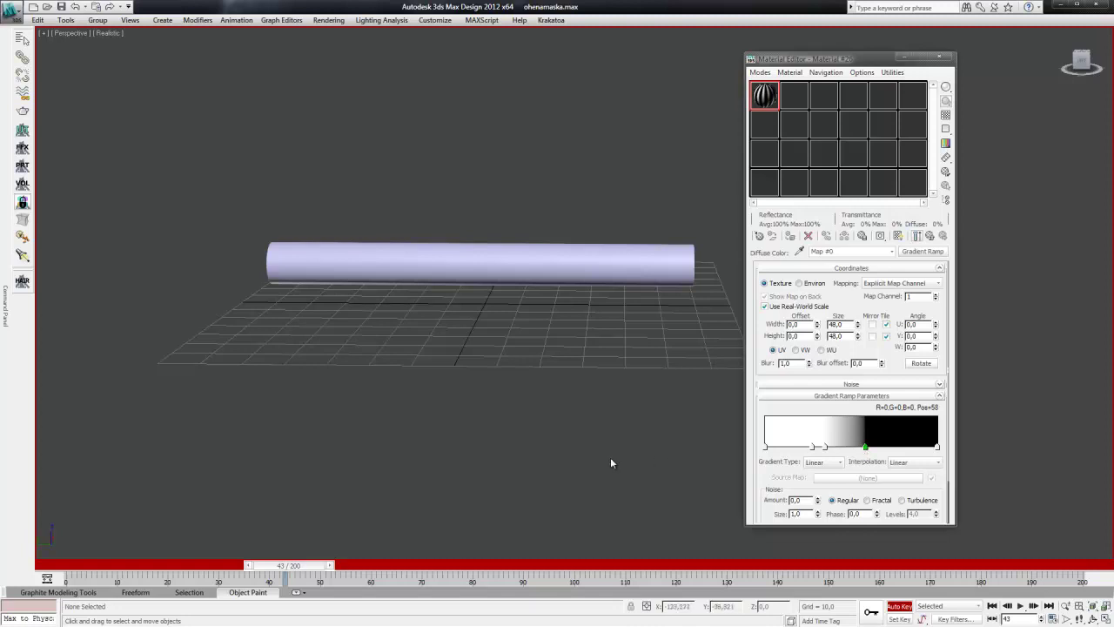
# Step: Turn off Auto Key, apply the gradient material to the cylinder and show it shaded in the viewport
pyautogui.click(906, 607)
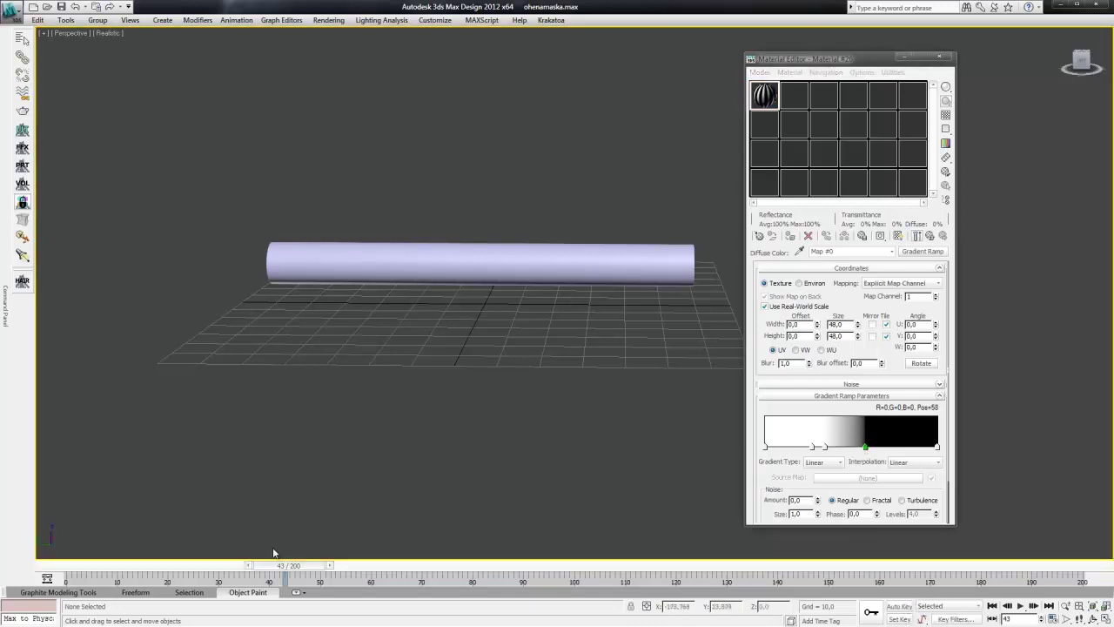
pyautogui.moveTo(287, 566); pyautogui.dragTo(188, 566)
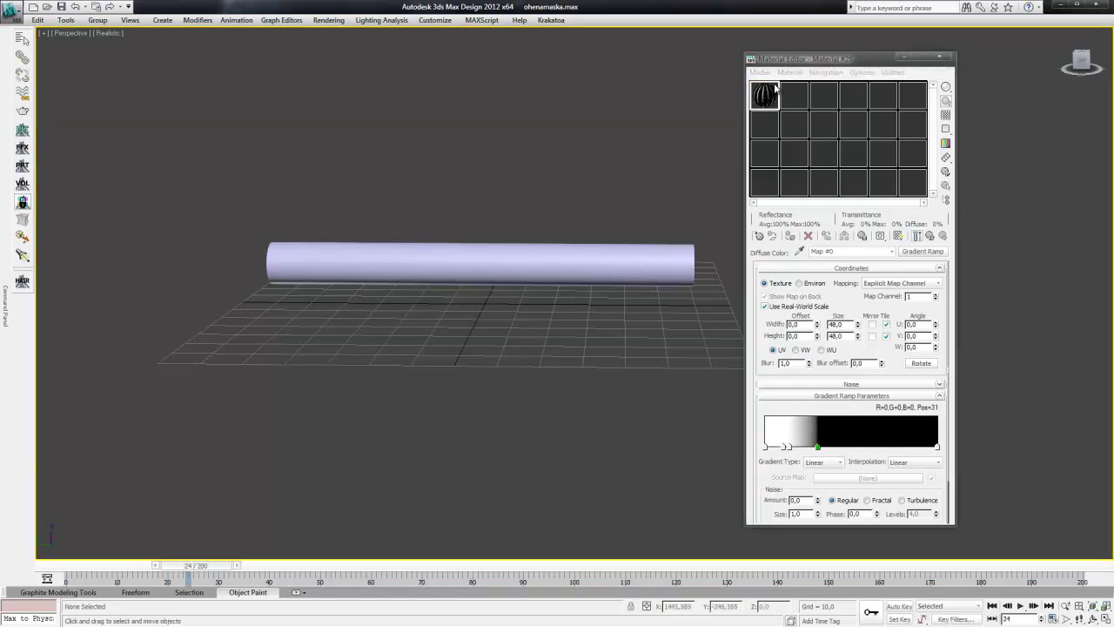
pyautogui.moveTo(775, 89); pyautogui.dragTo(517, 266)
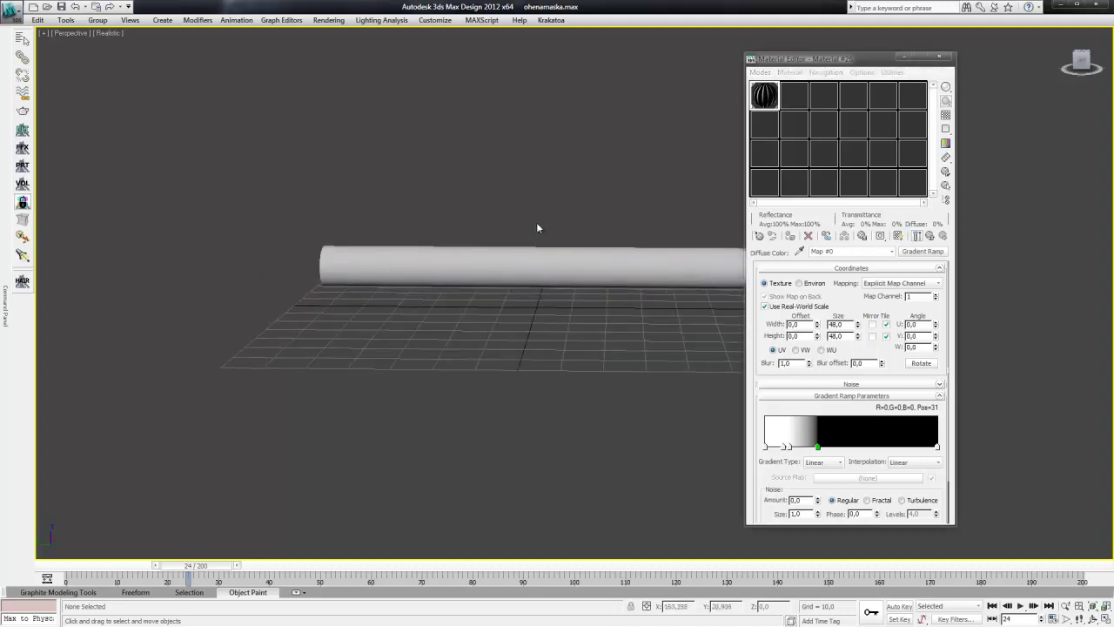
pyautogui.click(898, 235)
pyautogui.moveTo(499, 241)
pyautogui.mouseDown(button='middle')
pyautogui.moveTo(473, 241)
pyautogui.moveTo(466, 260)
pyautogui.mouseUp(button='middle')
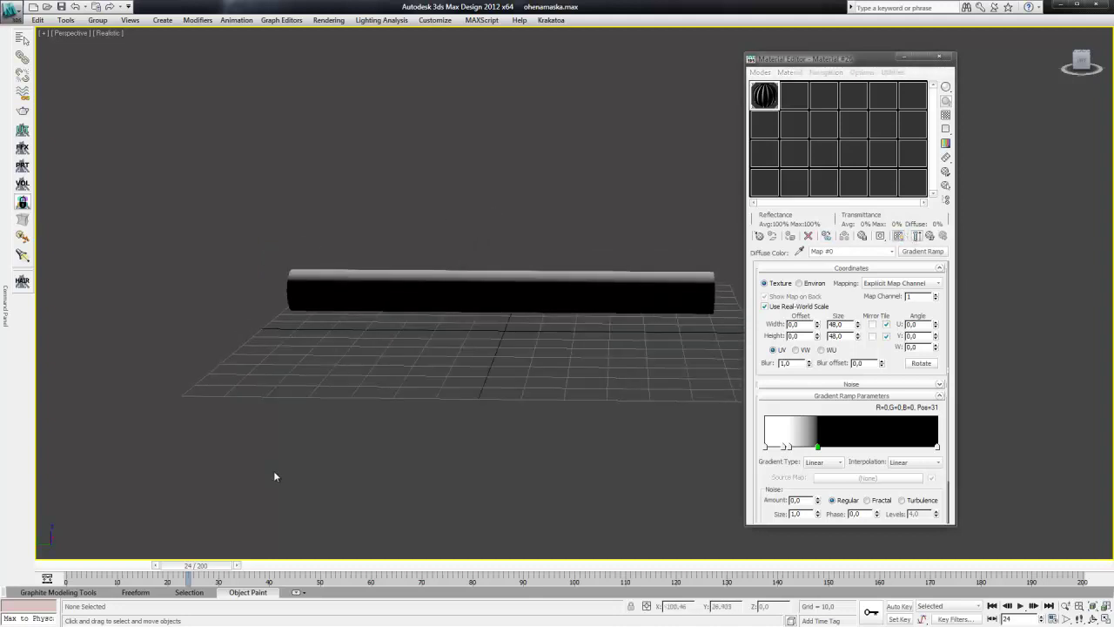
pyautogui.moveTo(196, 565)
pyautogui.mouseDown()
pyautogui.moveTo(168, 565)
pyautogui.moveTo(285, 565)
pyautogui.mouseUp()
pyautogui.scroll(2, 609, 243)
pyautogui.moveTo(609, 244)
pyautogui.mouseDown(button='middle')
pyautogui.moveTo(590, 214)
pyautogui.moveTo(592, 244)
pyautogui.mouseUp(button='middle')
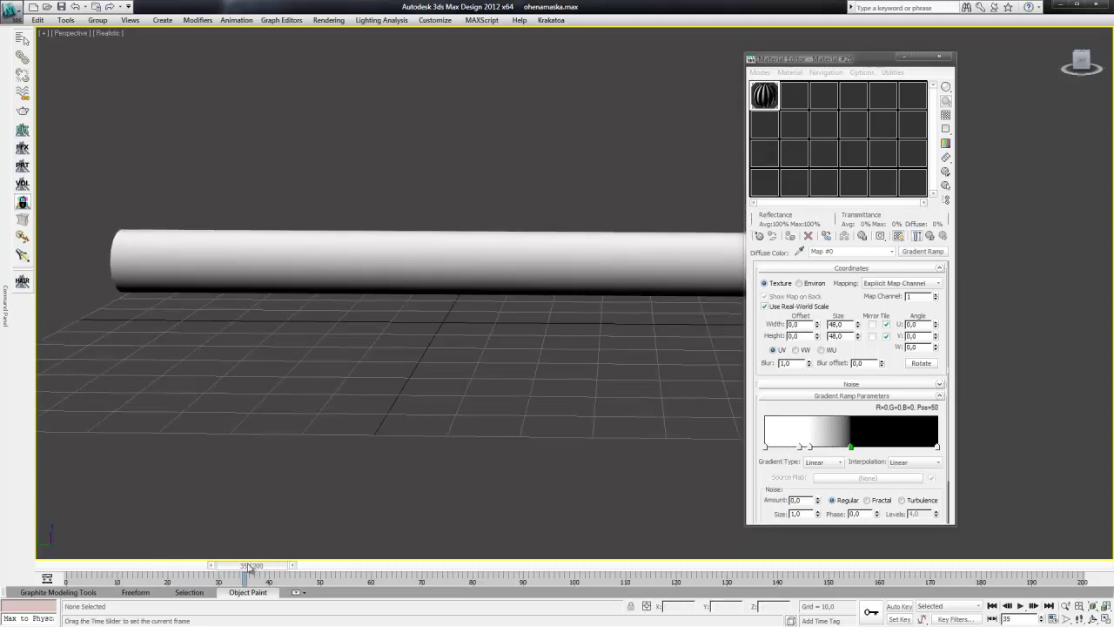
pyautogui.moveTo(249, 566); pyautogui.dragTo(233, 566)
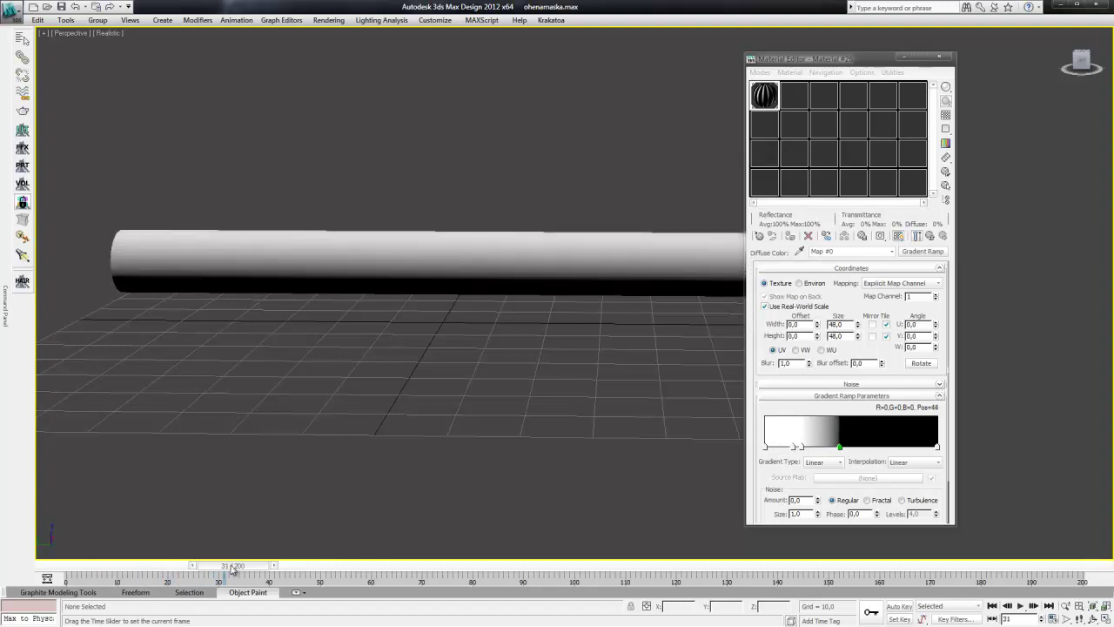
pyautogui.click(581, 284)
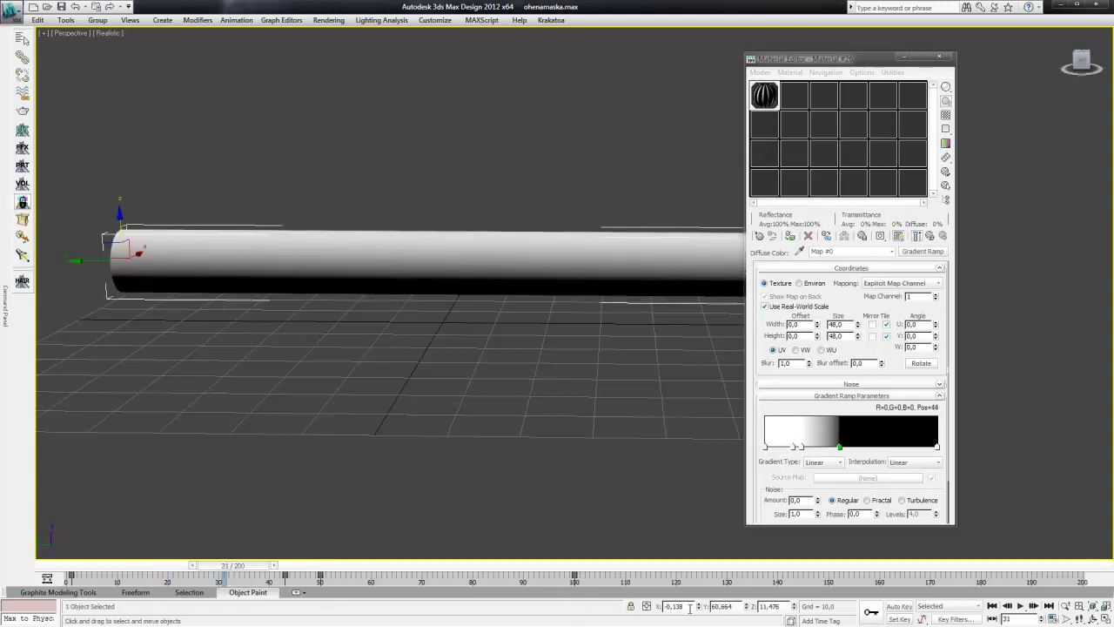
# Step: Set the gradient map's V angle to 90, adjust its U angle and preview the mapping
pyautogui.click(909, 336)
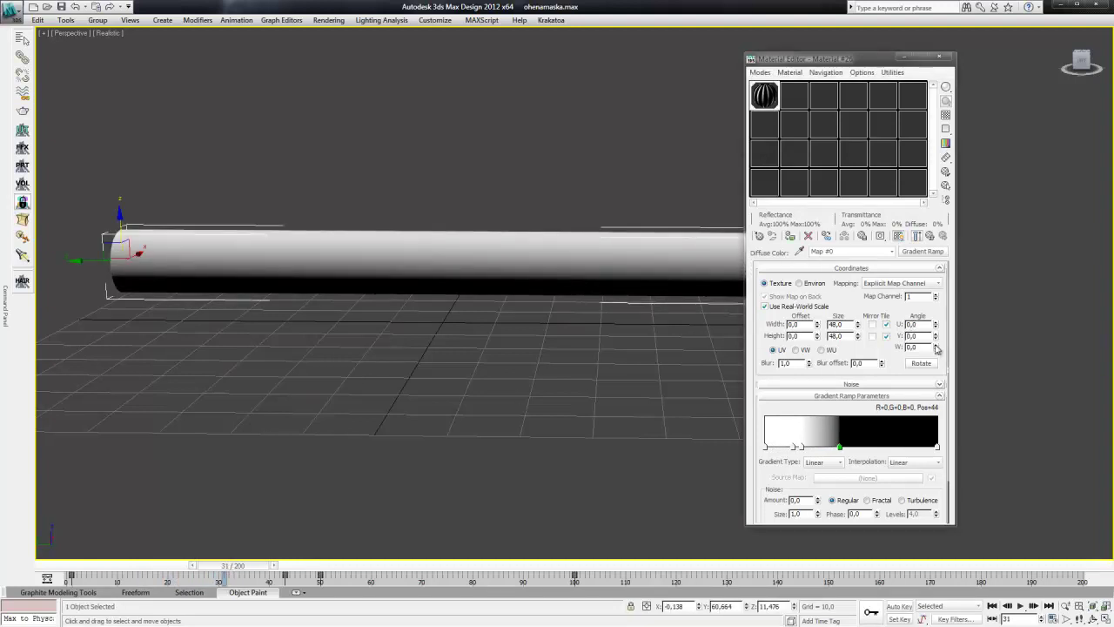
pyautogui.write('-590')
pyautogui.press('Return')
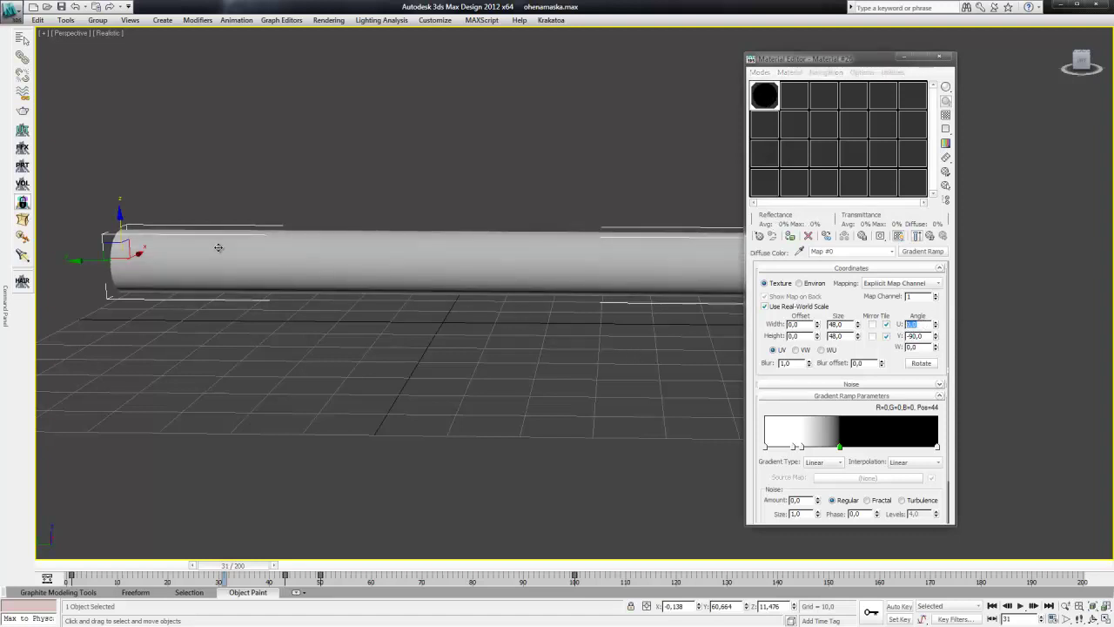
pyautogui.scroll(-3, 244, 261)
pyautogui.moveTo(224, 566); pyautogui.dragTo(228, 566)
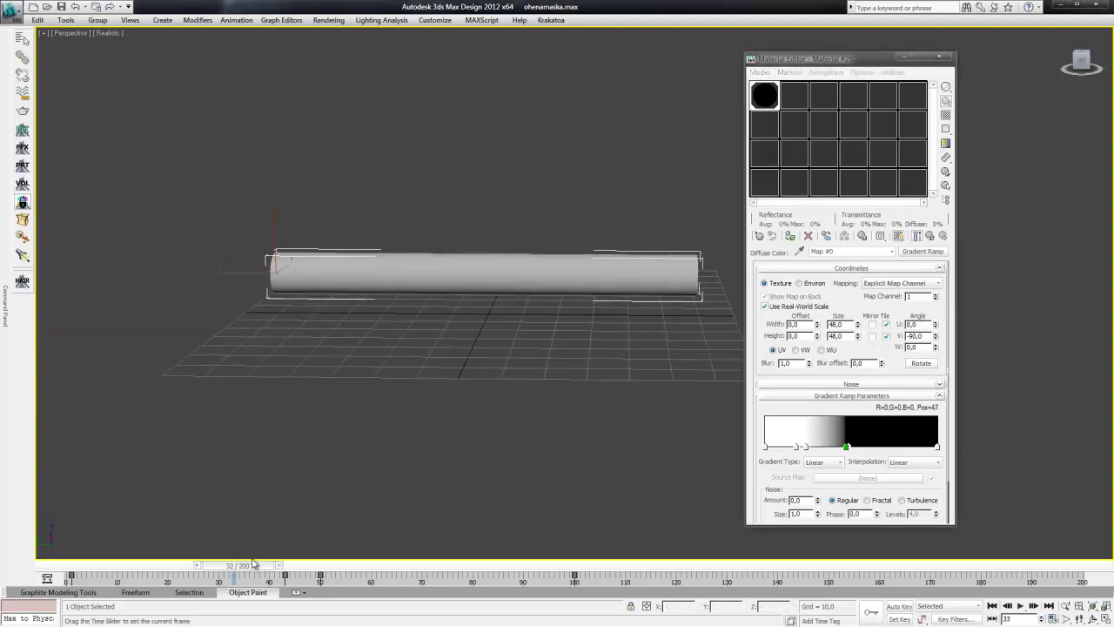
pyautogui.click(924, 324)
pyautogui.write('-22')
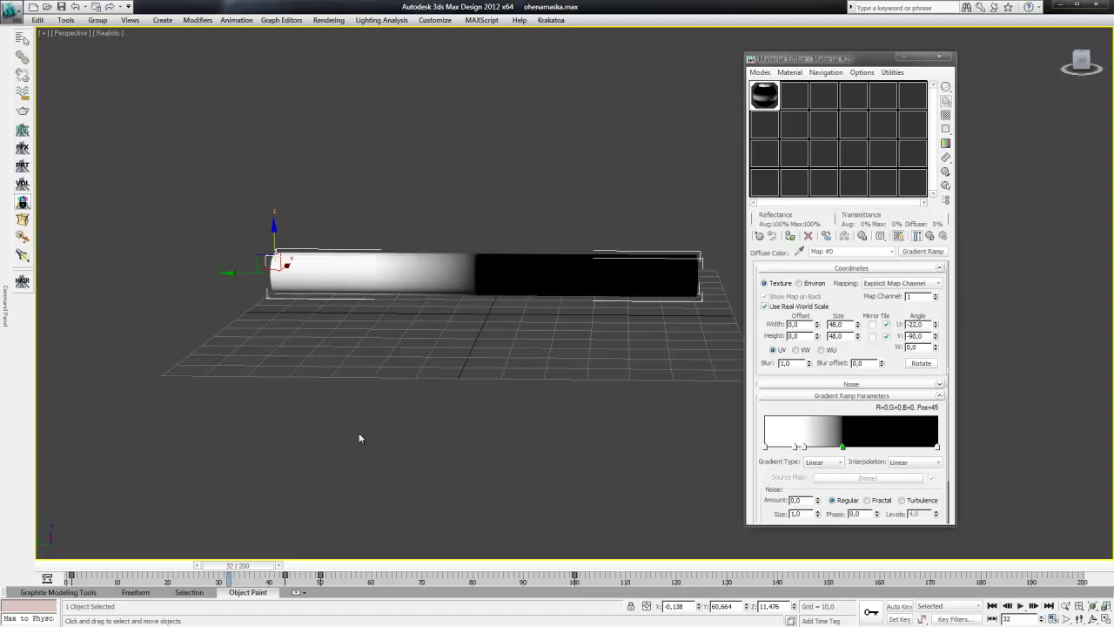
pyautogui.moveTo(243, 566)
pyautogui.mouseDown()
pyautogui.moveTo(488, 566)
pyautogui.moveTo(292, 565)
pyautogui.mouseUp()
# Step: Pan toward the cylinder's left end and change the map angle to -90
pyautogui.scroll(2, 470, 316)
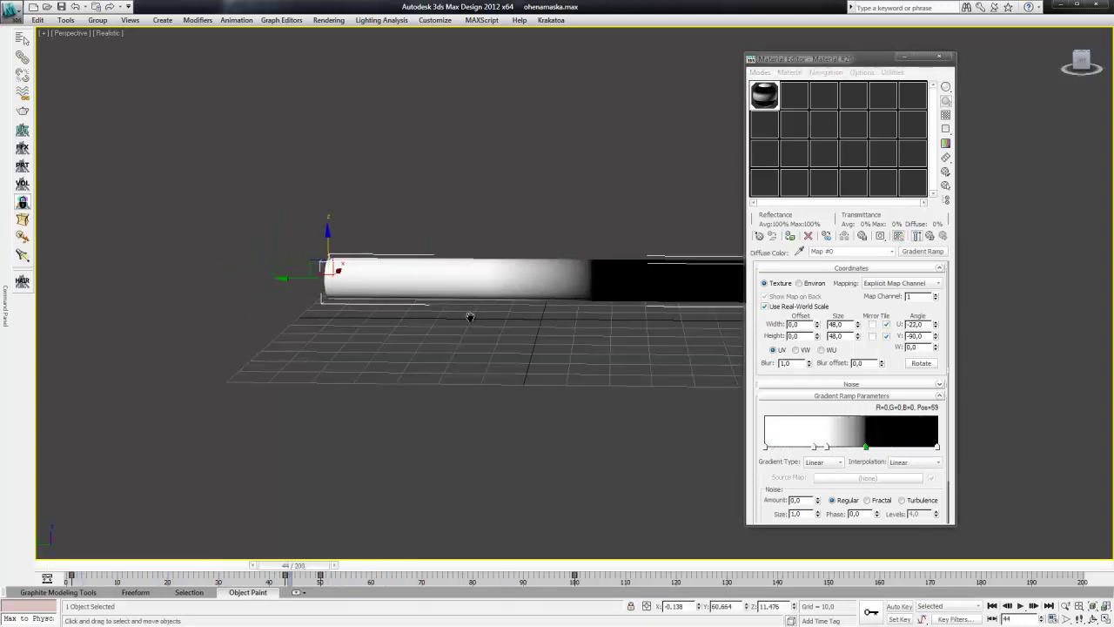
pyautogui.scroll(2, 490, 328)
pyautogui.moveTo(489, 328); pyautogui.dragTo(372, 305, button='middle')
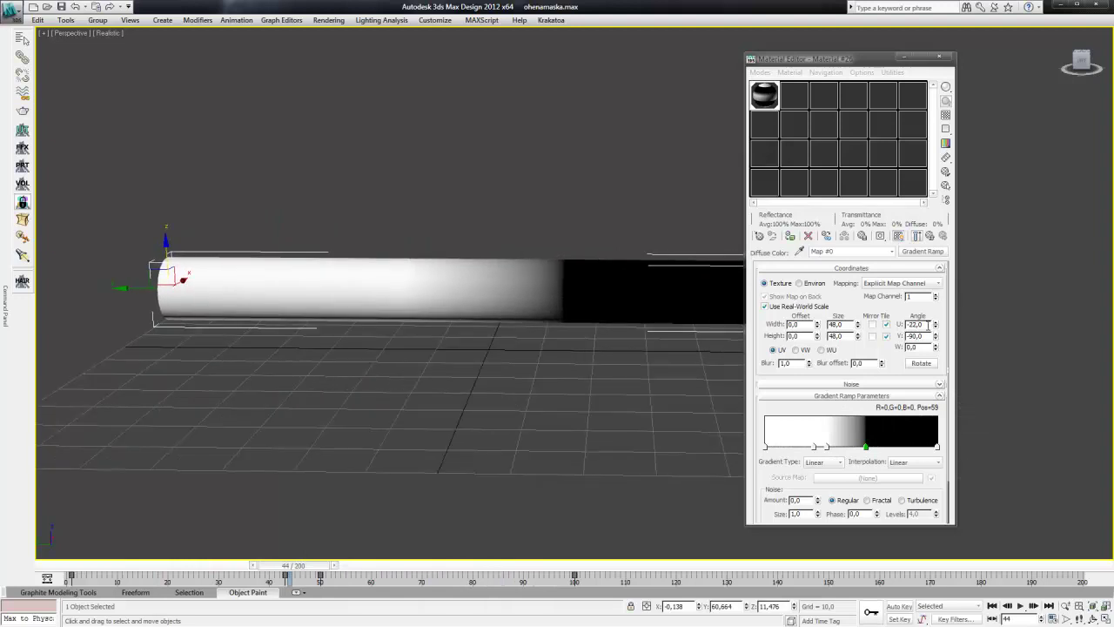
pyautogui.click(5, 304)
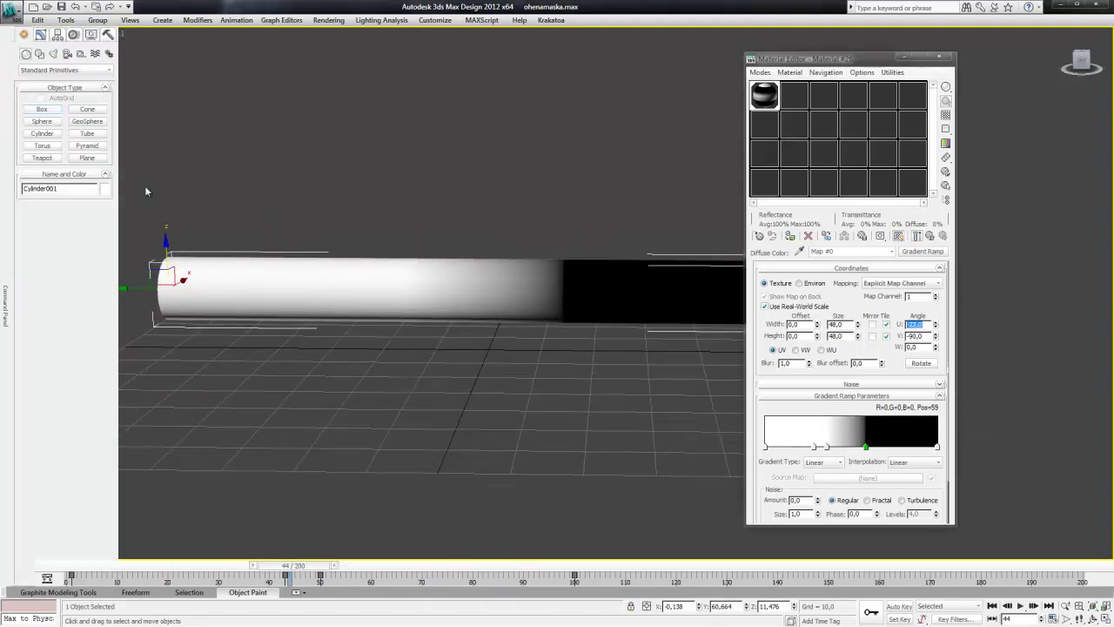
pyautogui.click(44, 35)
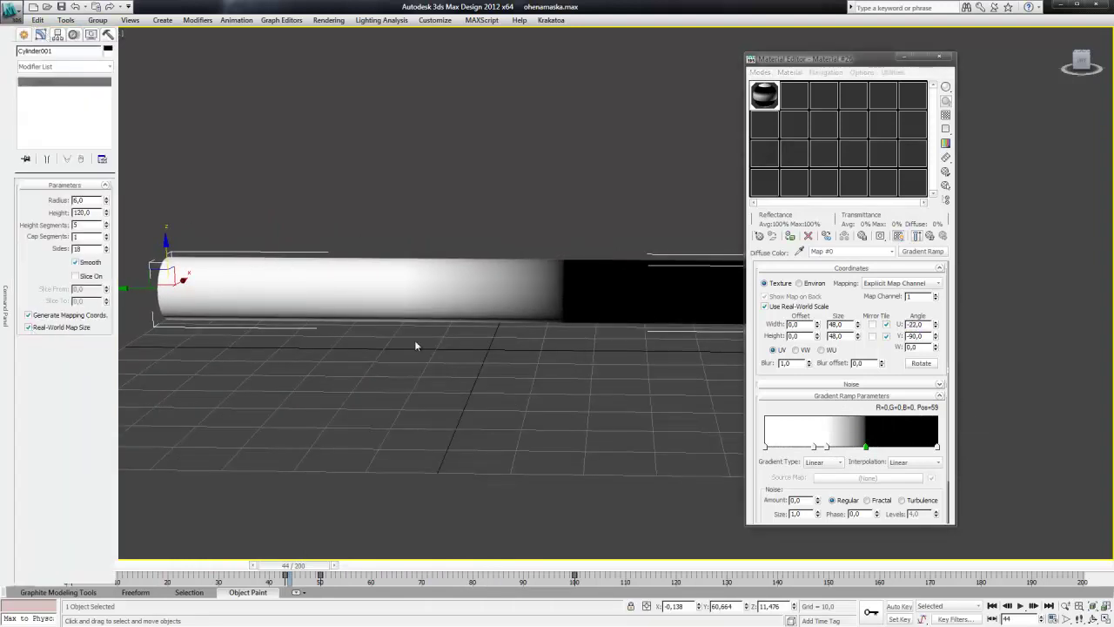
pyautogui.click(416, 346)
pyautogui.doubleClick(914, 323)
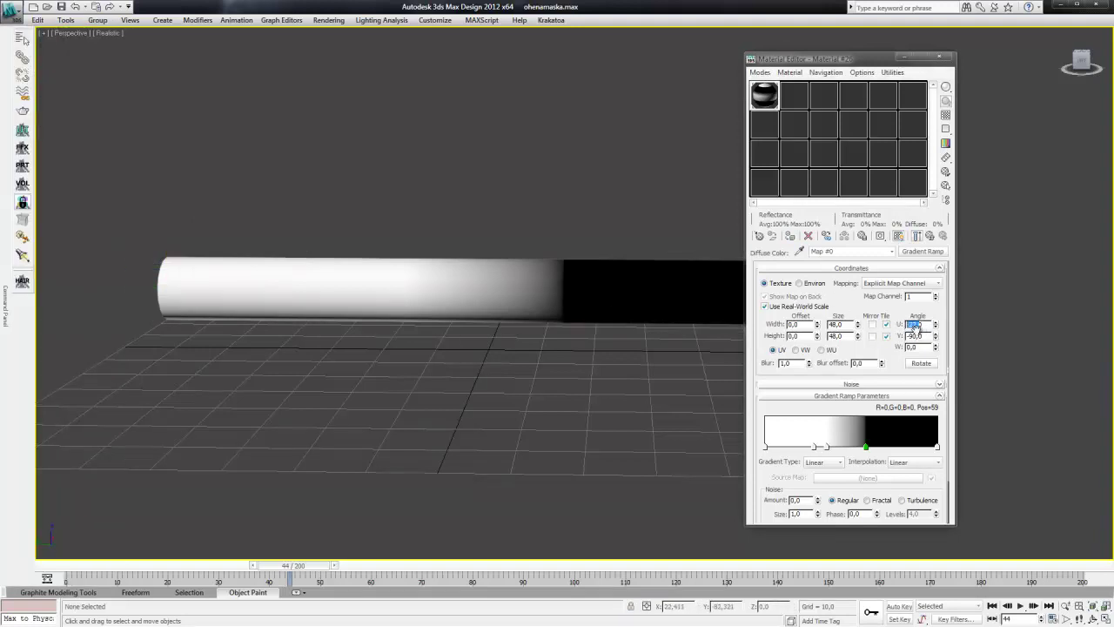
pyautogui.write('-90')
pyautogui.press('Return')
# Step: Reselect the cylinder, move the Material Editor aside and return to frame 56
pyautogui.click(446, 287)
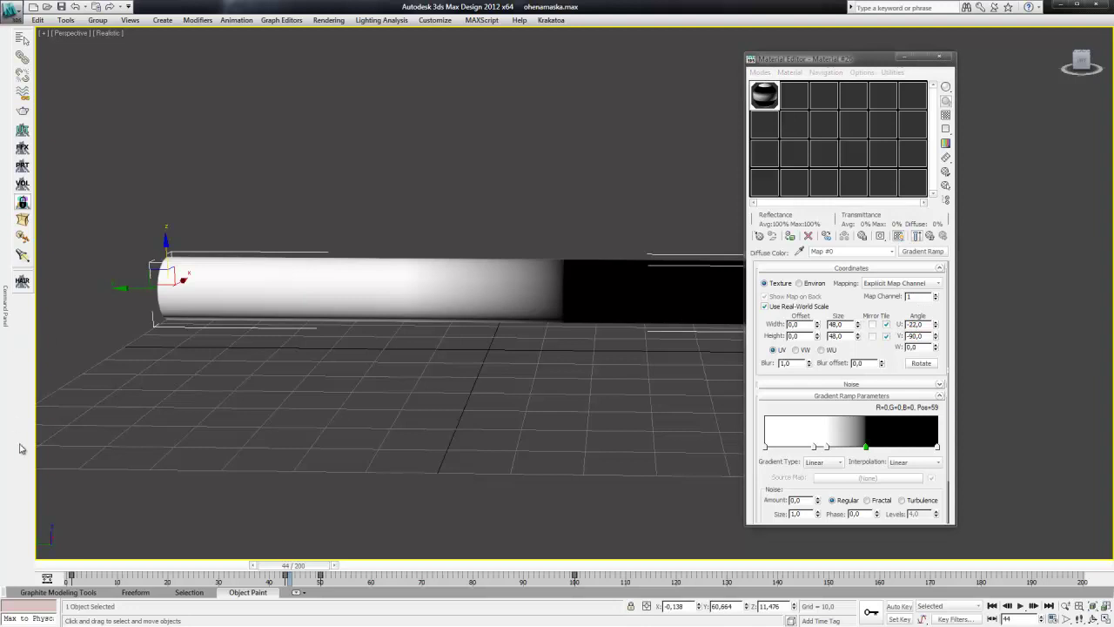
pyautogui.moveTo(144, 571); pyautogui.dragTo(380, 566)
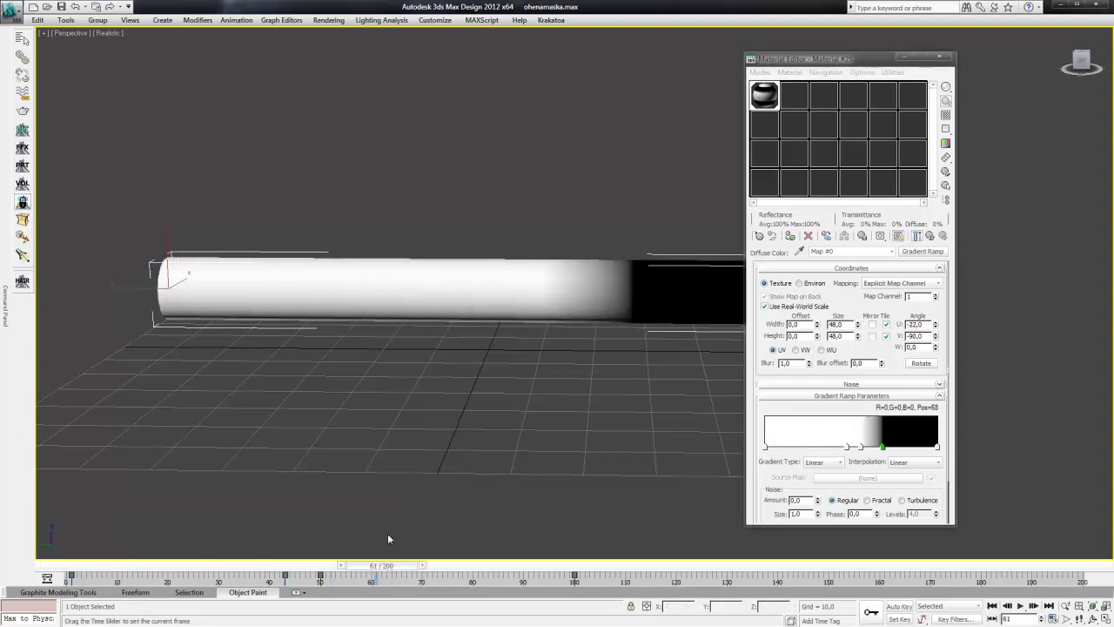
pyautogui.moveTo(872, 59); pyautogui.dragTo(972, 56)
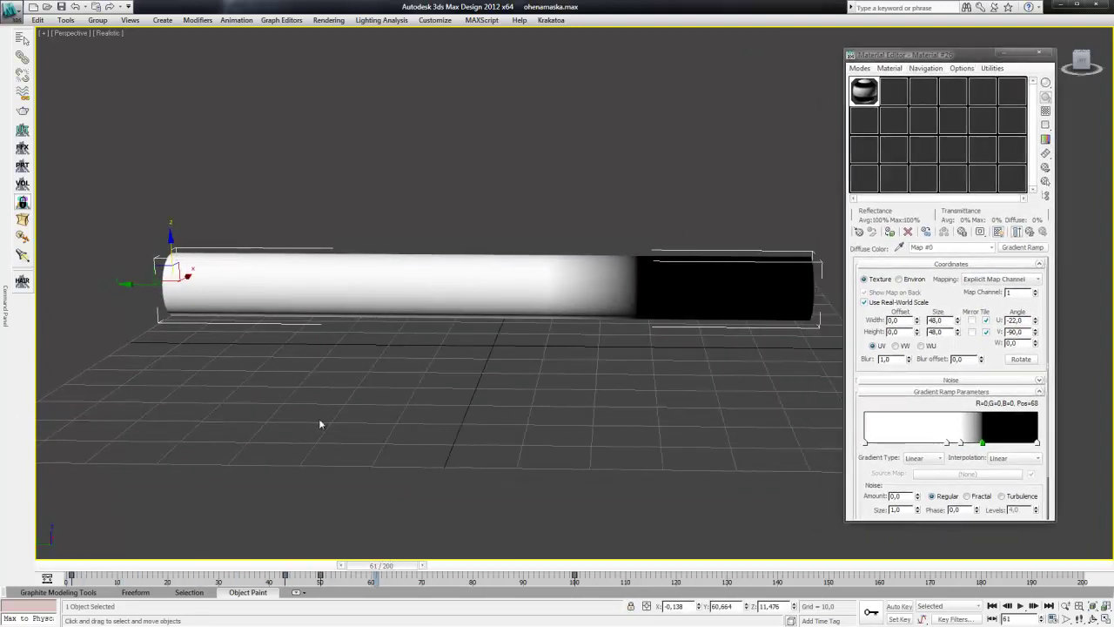
pyautogui.moveTo(359, 570); pyautogui.dragTo(334, 564)
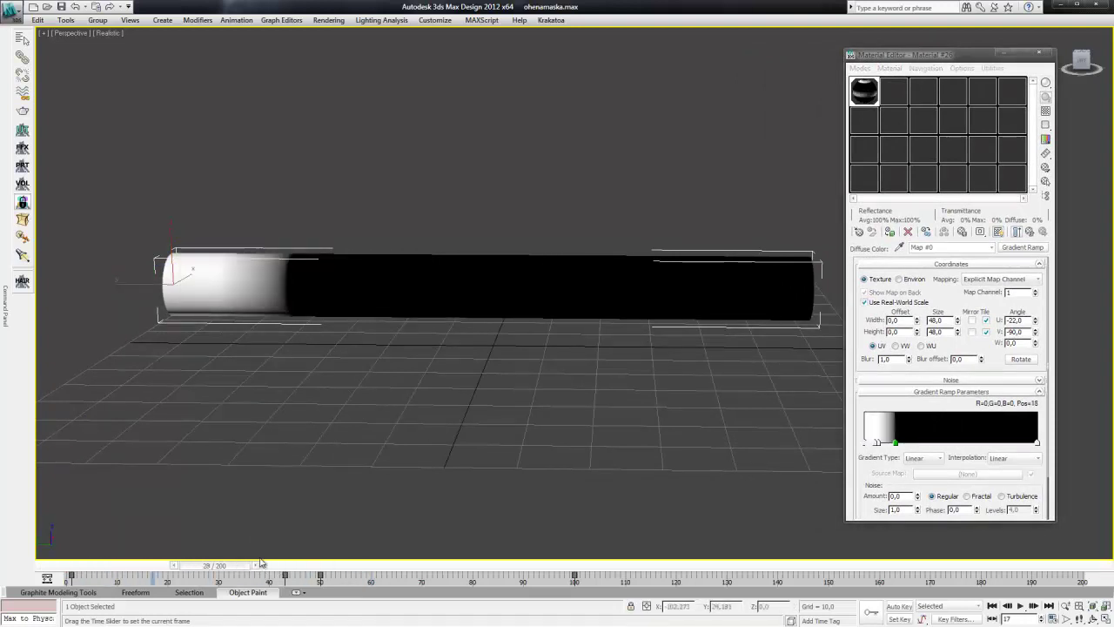
# Step: Replace the diffuse Gradient Ramp with a Mask map keeping the ramp as sub-map, and load Noise as the mask
pyautogui.press('w')
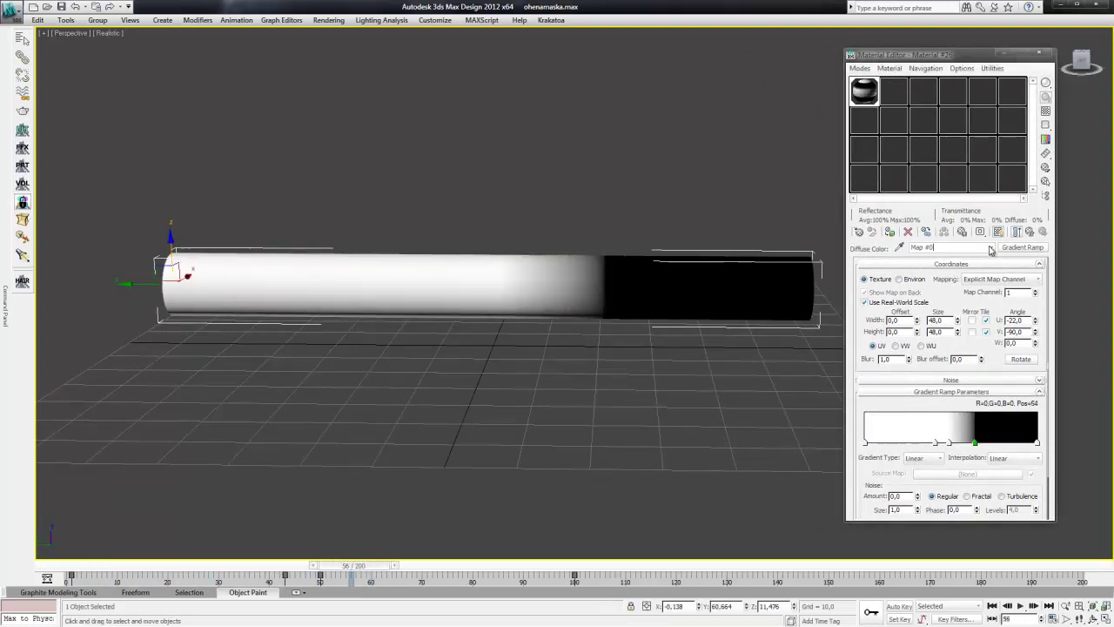
pyautogui.click(990, 248)
pyautogui.click(949, 258)
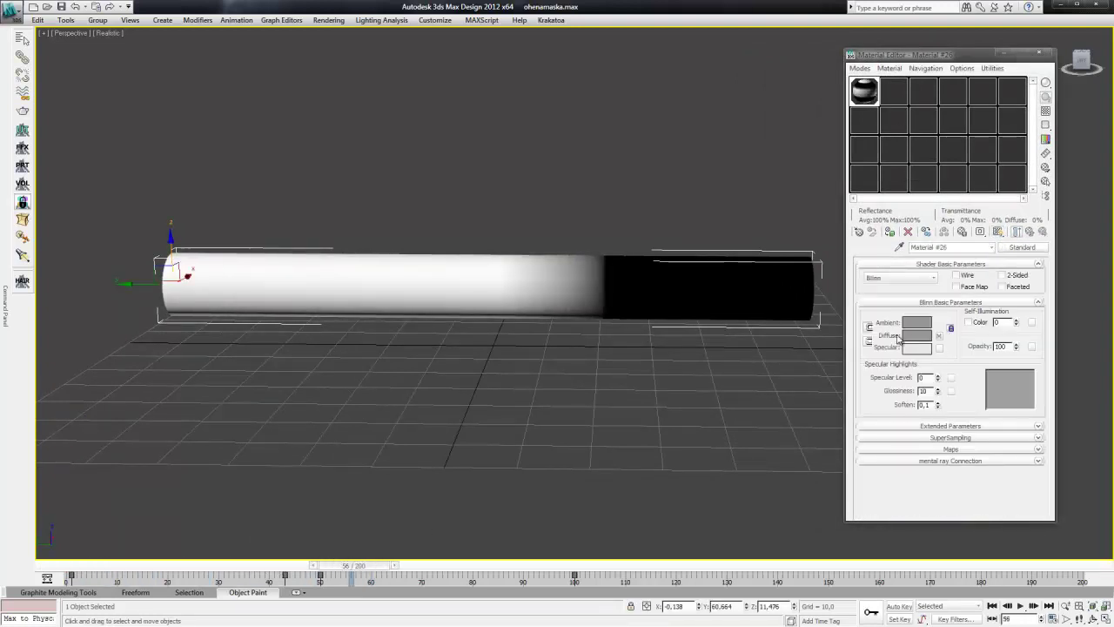
pyautogui.click(938, 336)
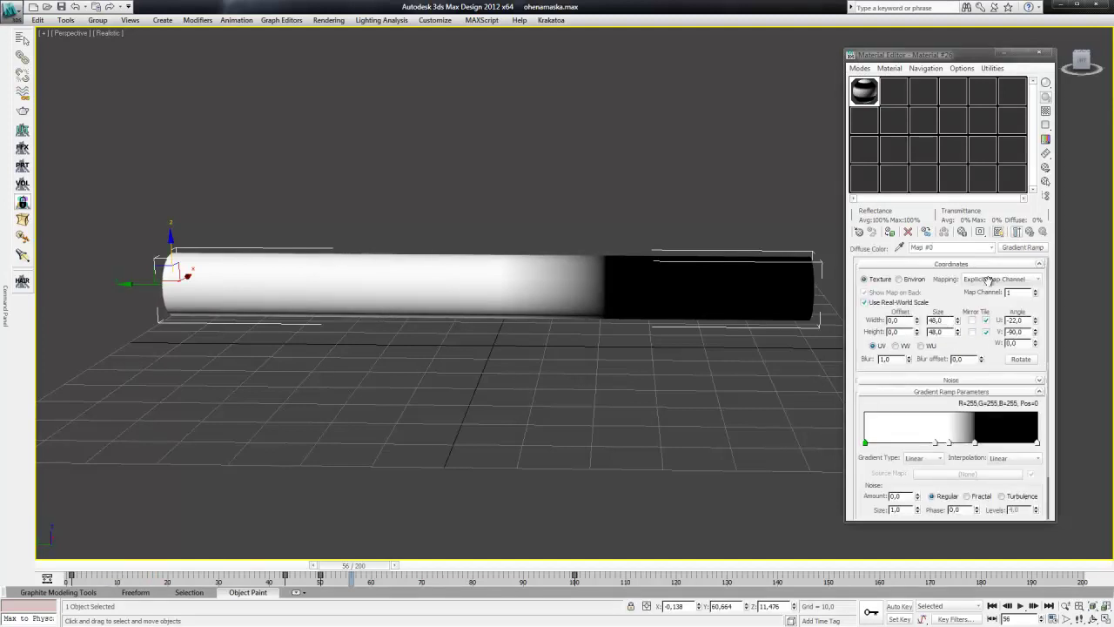
pyautogui.click(1023, 247)
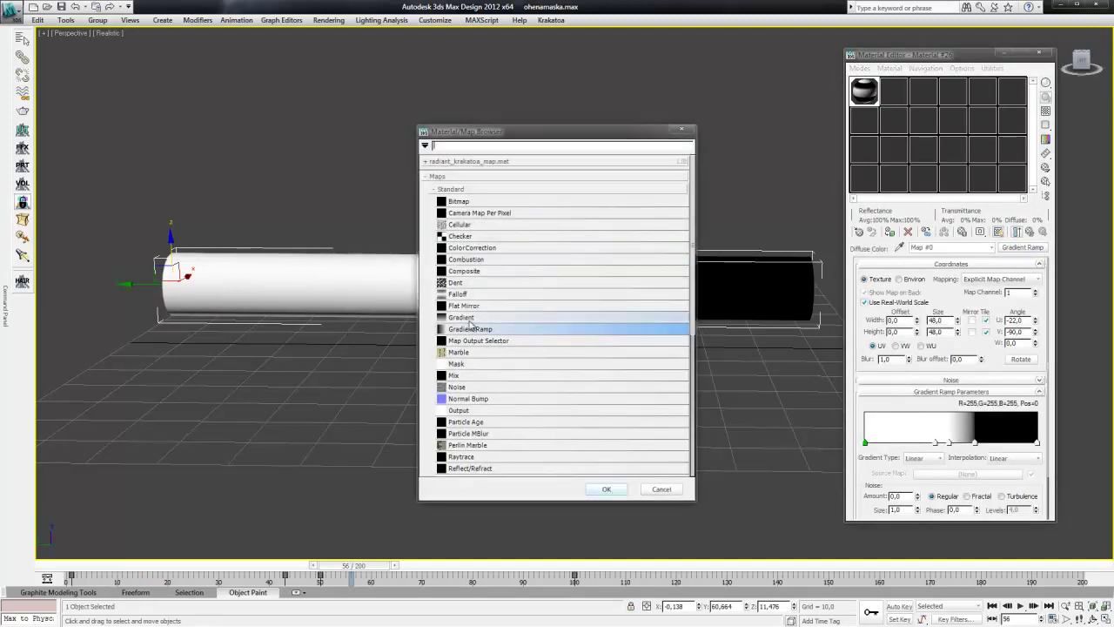
pyautogui.doubleClick(453, 365)
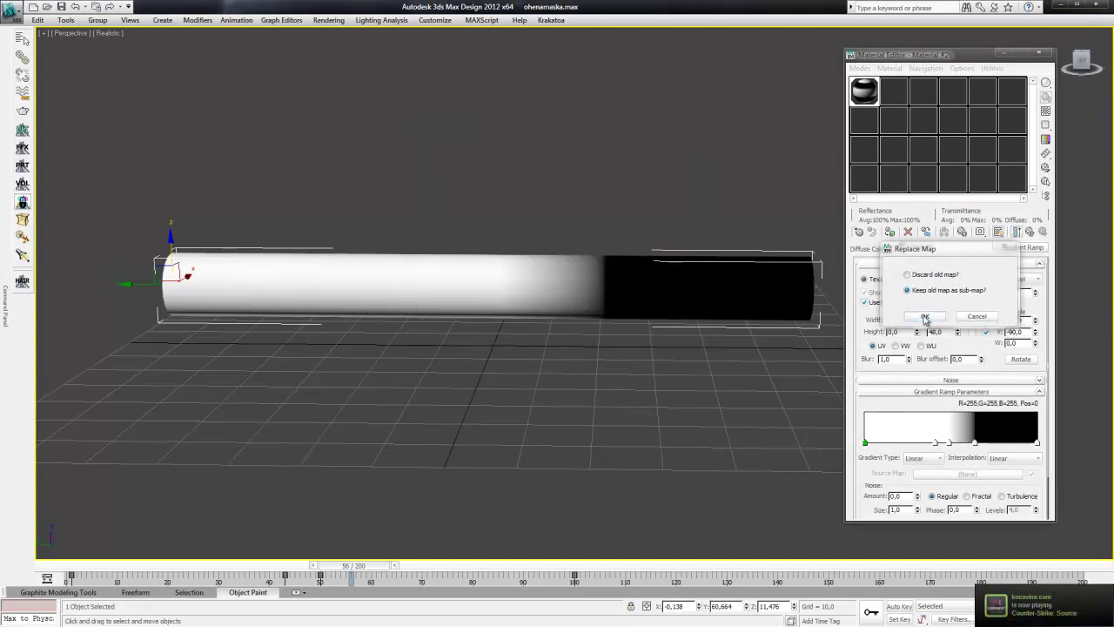
pyautogui.click(925, 316)
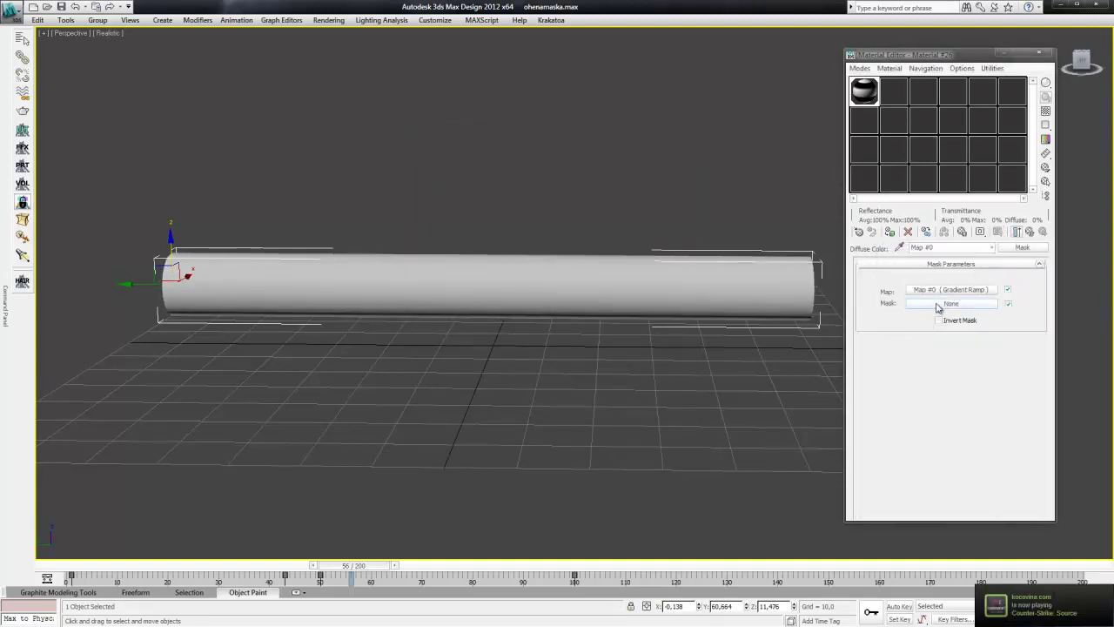
pyautogui.click(940, 305)
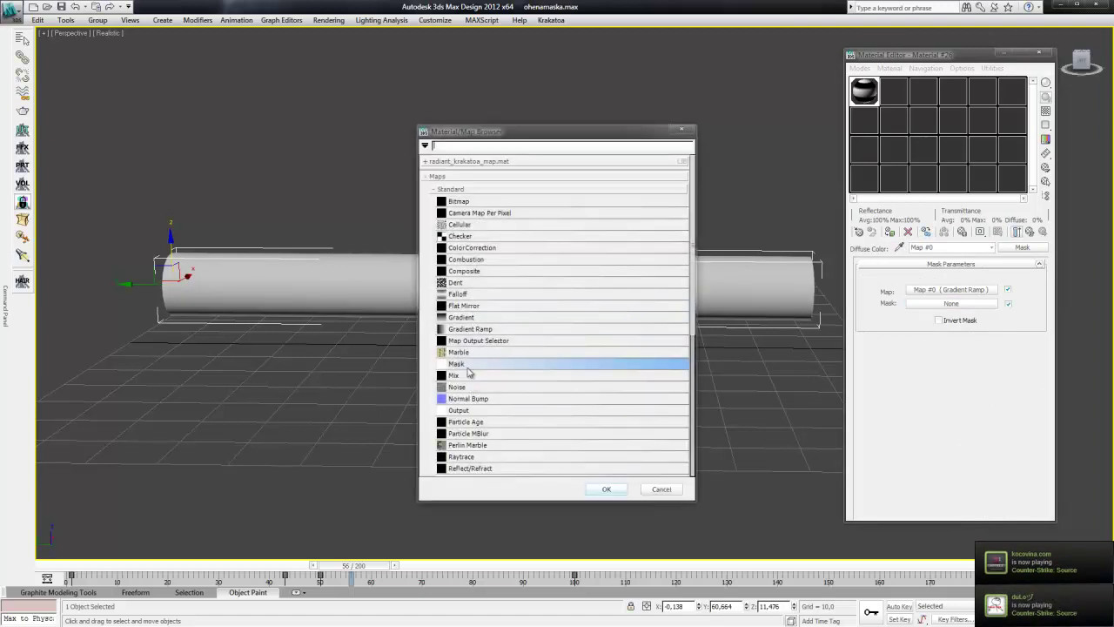
pyautogui.doubleClick(459, 387)
# Step: Open an enlarged noise preview, switch the noise to Fractal and adjust its X and Y tiling
pyautogui.doubleClick(863, 90)
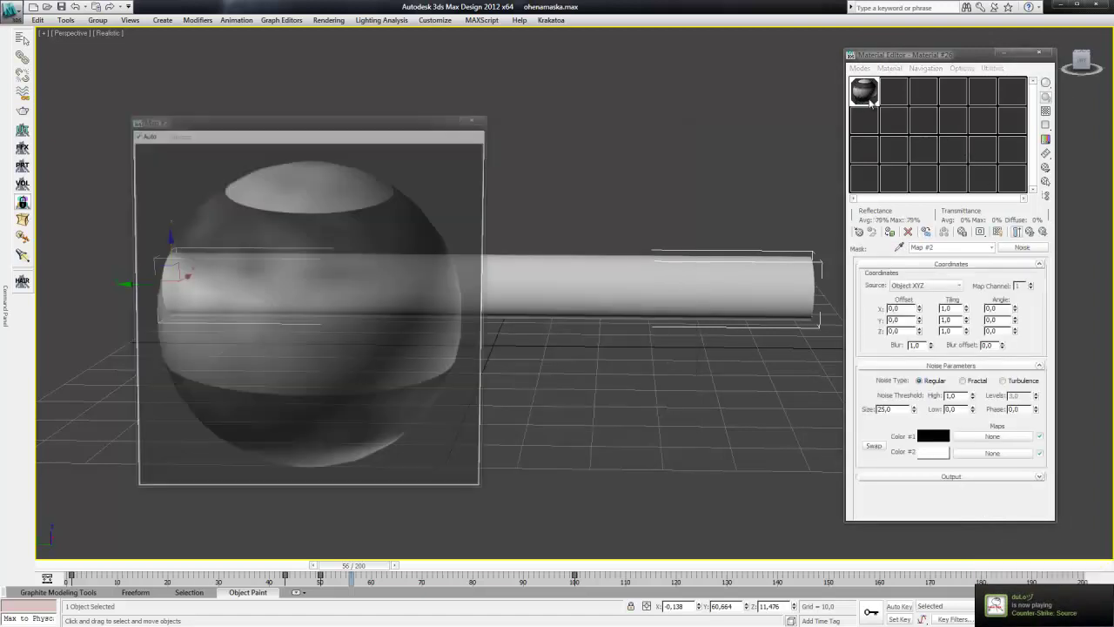
pyautogui.click(1016, 231)
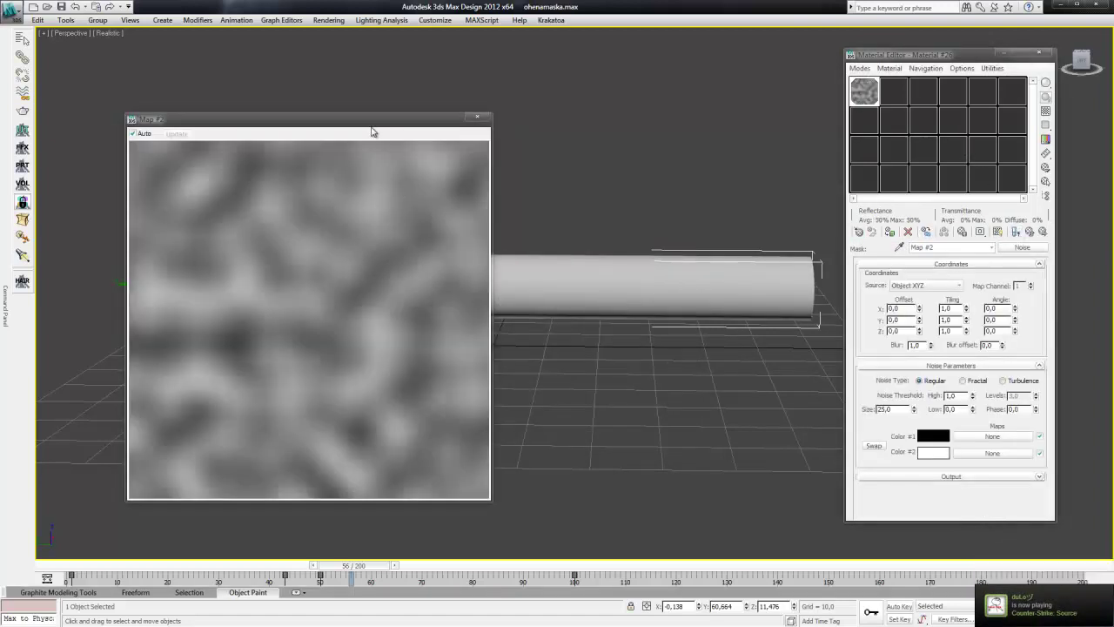
pyautogui.moveTo(374, 122); pyautogui.dragTo(600, 100)
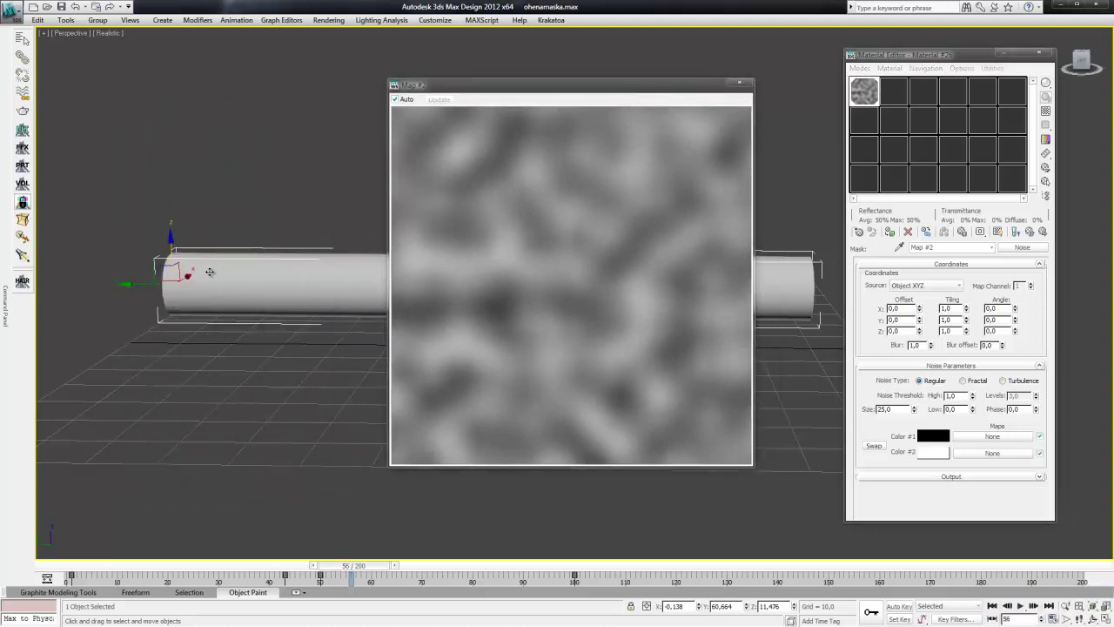
pyautogui.moveTo(207, 276); pyautogui.dragTo(296, 277, button='middle')
pyautogui.moveTo(521, 85); pyautogui.dragTo(557, 84)
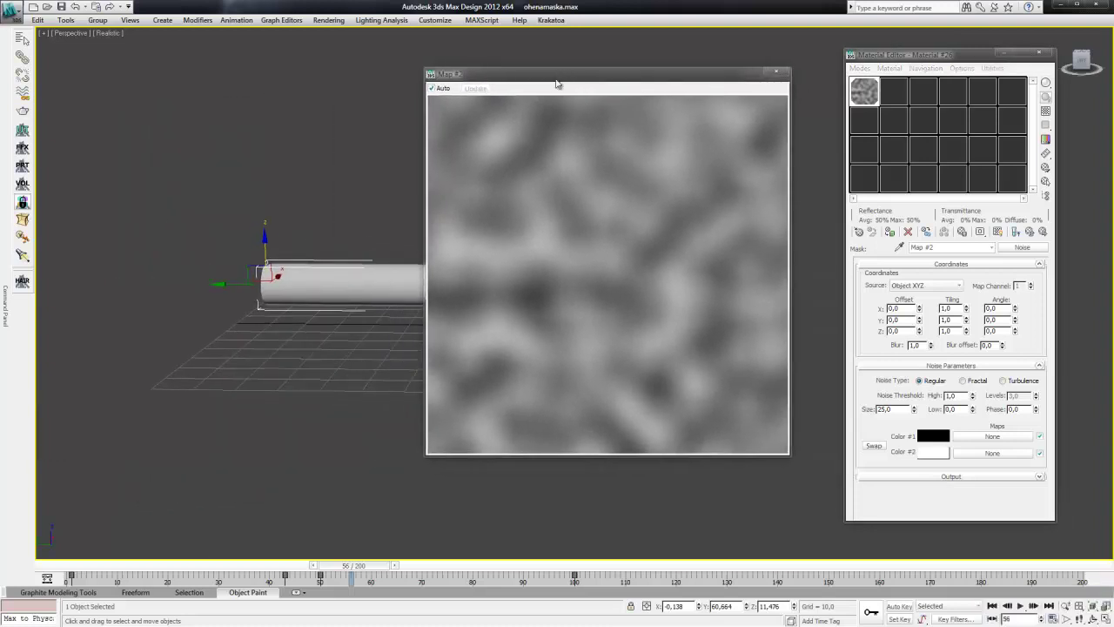
pyautogui.moveTo(966, 310); pyautogui.dragTo(964, 284)
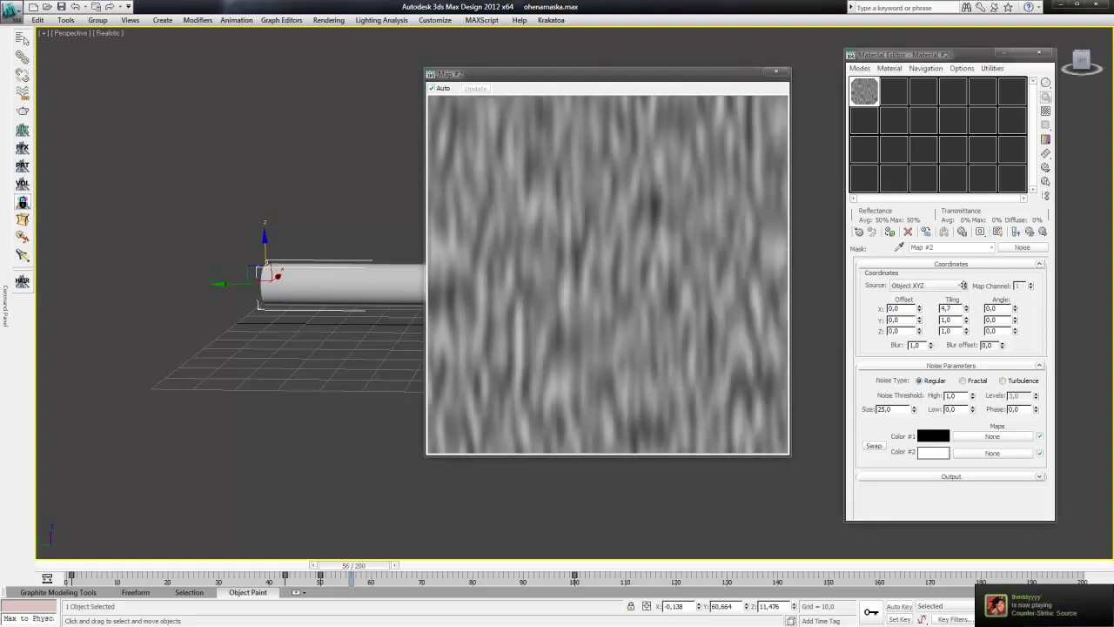
pyautogui.click(968, 383)
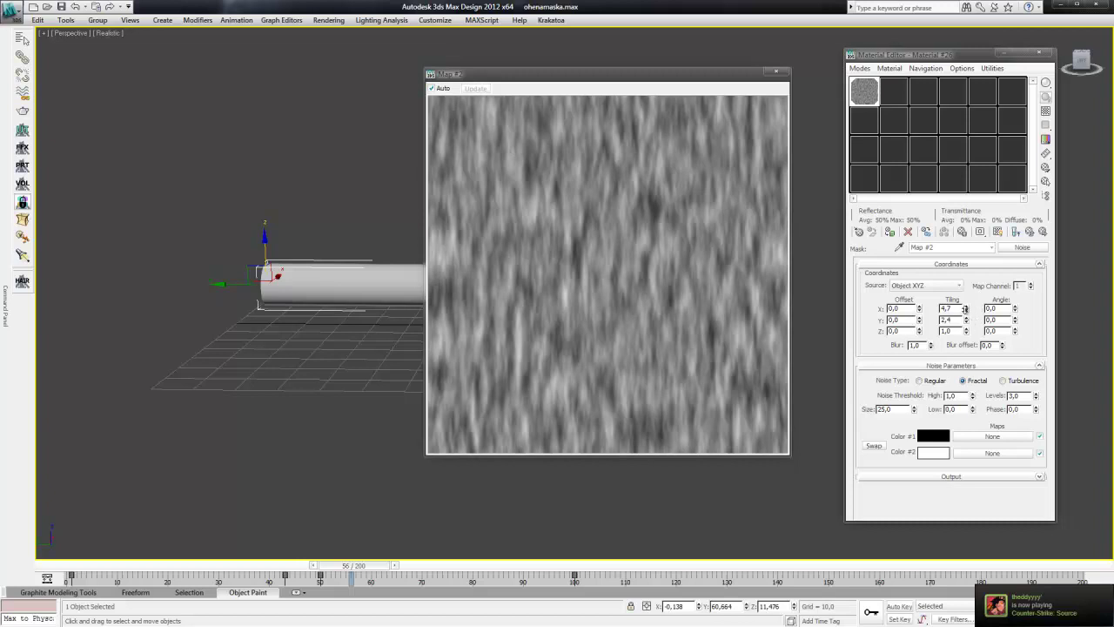
pyautogui.moveTo(965, 320); pyautogui.dragTo(965, 322)
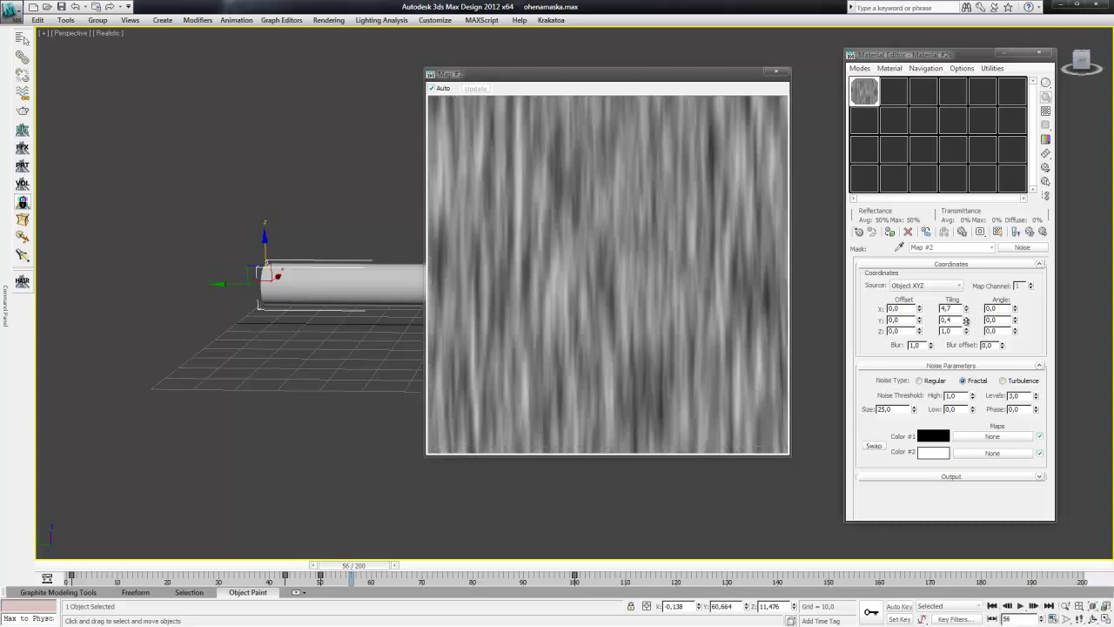
# Step: Set noise Low 0.405 and High 0.85, refine X tiling to 3.8, and show it shaded on the cylinder
pyautogui.moveTo(631, 74); pyautogui.dragTo(579, 80)
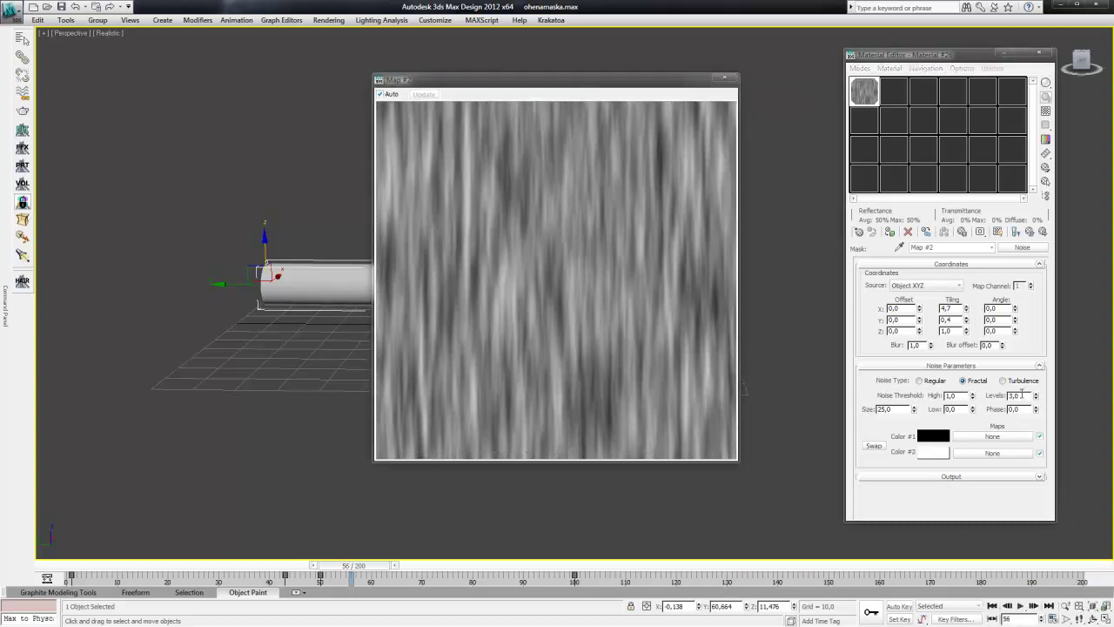
pyautogui.click(973, 409)
pyautogui.moveTo(973, 402); pyautogui.dragTo(967, 357)
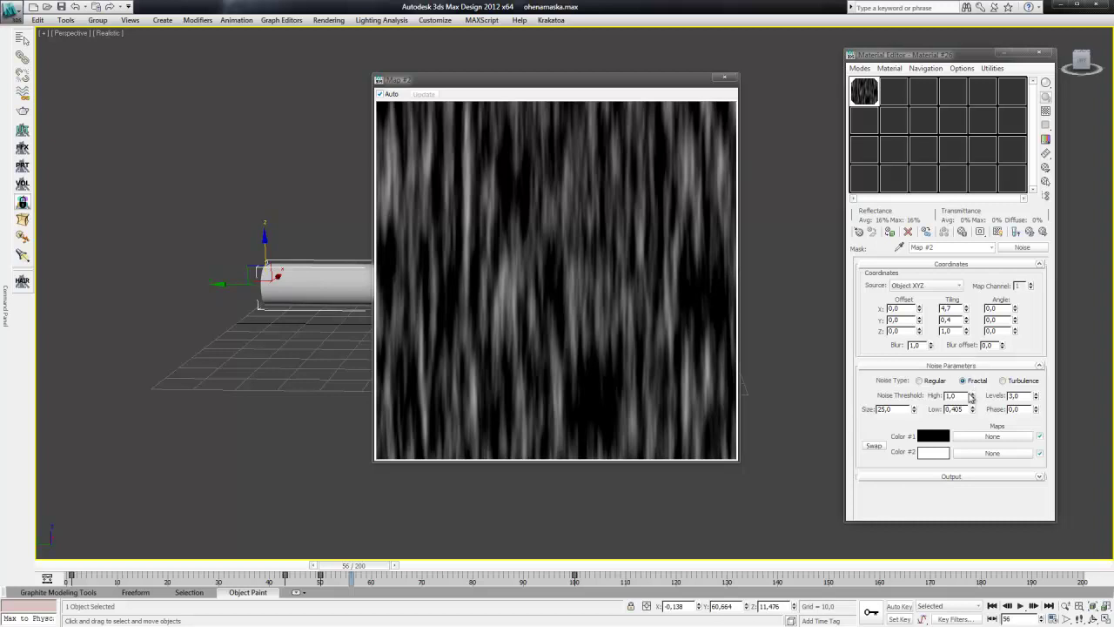
pyautogui.moveTo(973, 404); pyautogui.dragTo(973, 408)
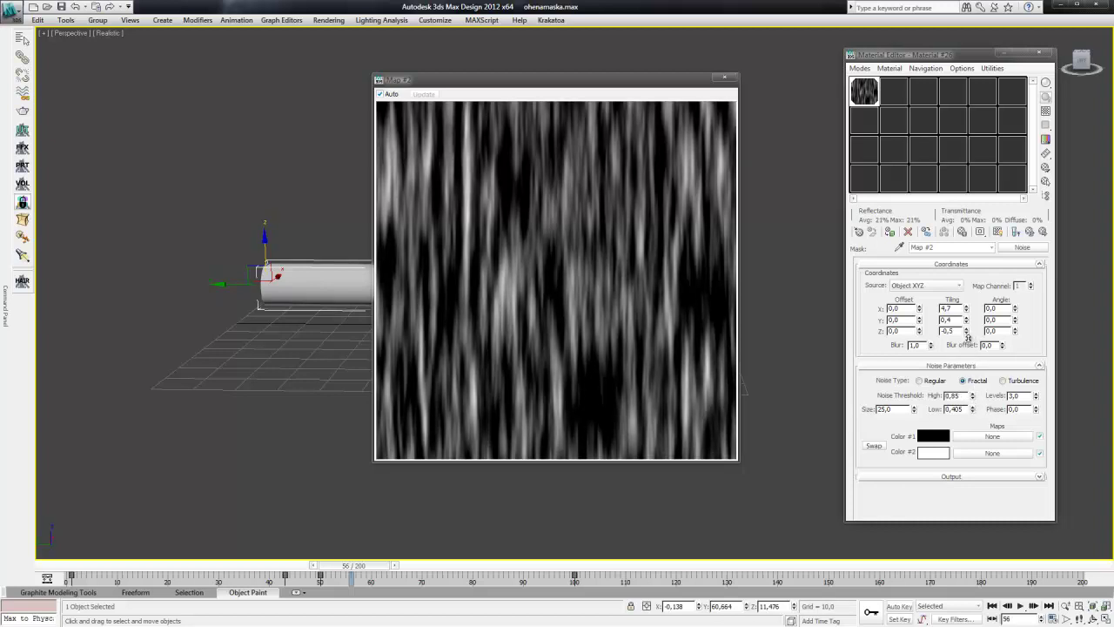
pyautogui.moveTo(966, 321); pyautogui.dragTo(968, 330)
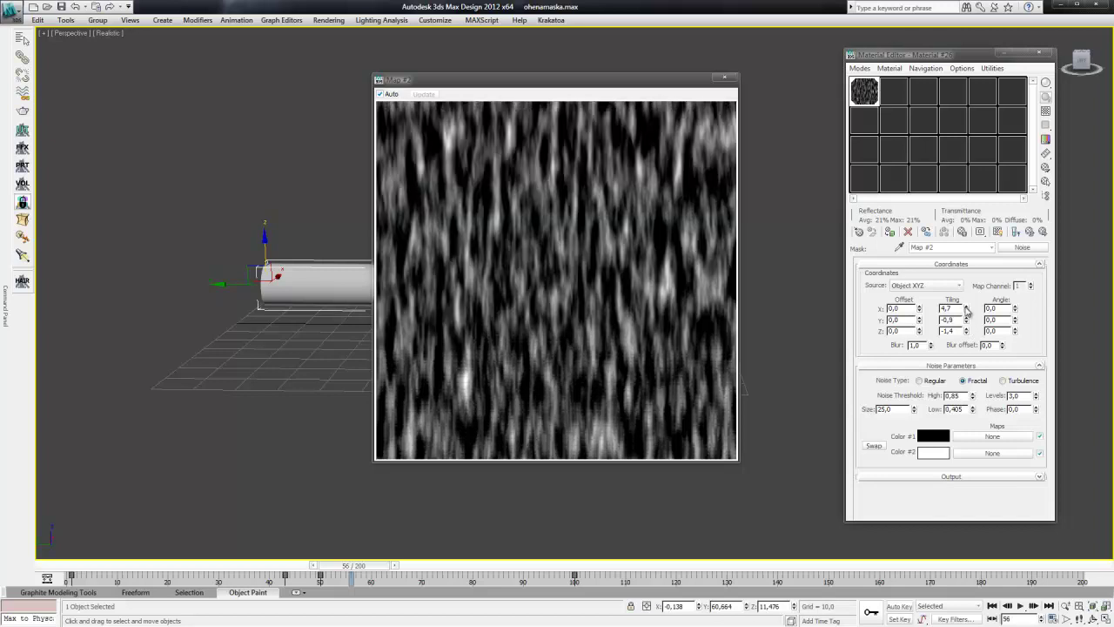
pyautogui.moveTo(968, 311); pyautogui.dragTo(968, 315)
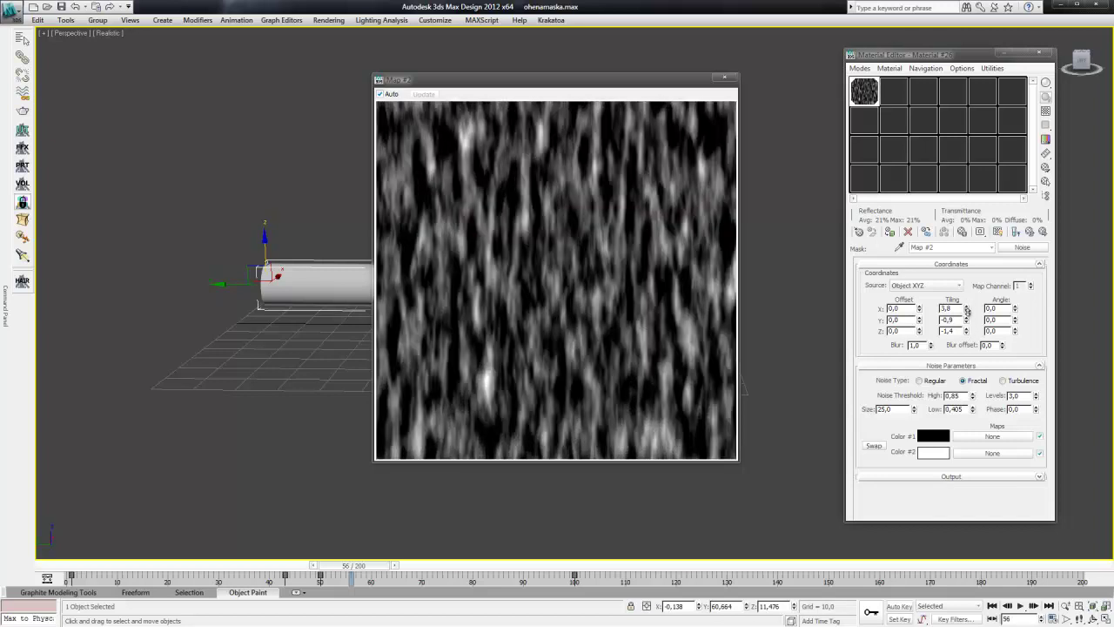
pyautogui.moveTo(687, 79); pyautogui.dragTo(622, 75)
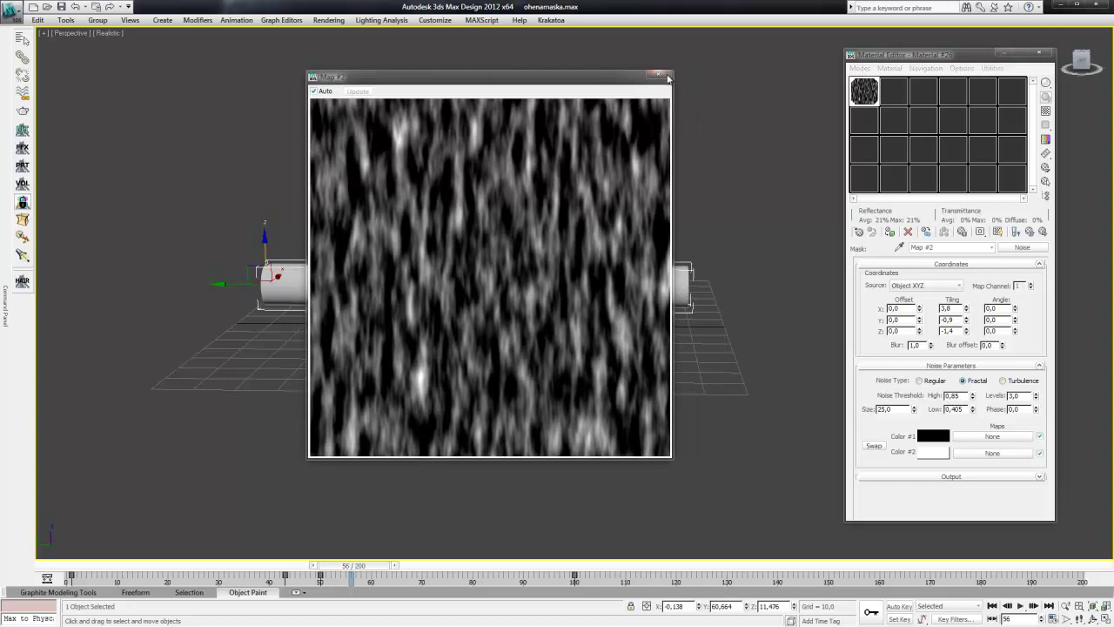
pyautogui.click(658, 75)
pyautogui.click(1015, 233)
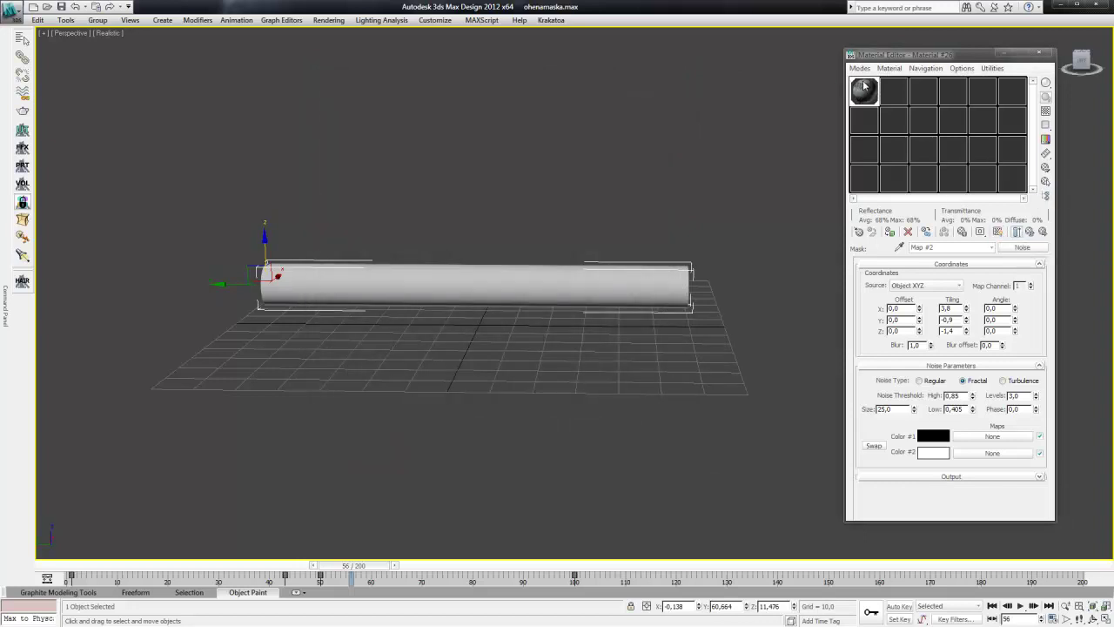
# Step: Go to frame 22, return to the parent material, deselect everything and close the Material Editor
pyautogui.moveTo(351, 564); pyautogui.dragTo(185, 564)
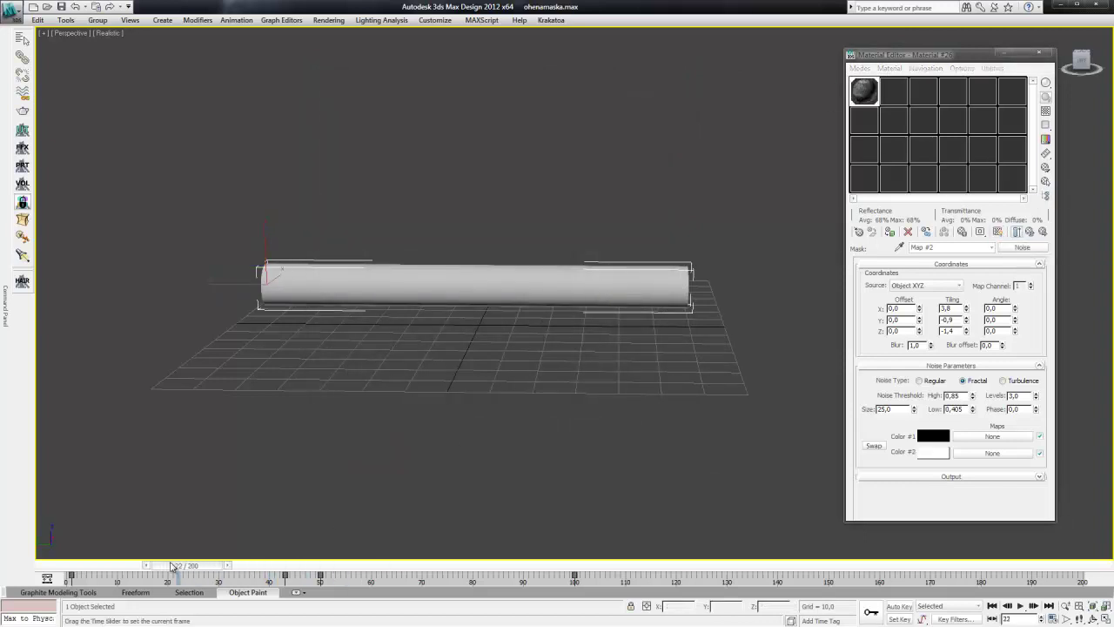
pyautogui.click(991, 247)
pyautogui.click(949, 261)
pyautogui.moveTo(554, 266)
pyautogui.mouseDown(button='middle')
pyautogui.moveTo(619, 258)
pyautogui.moveTo(599, 259)
pyautogui.mouseUp(button='middle')
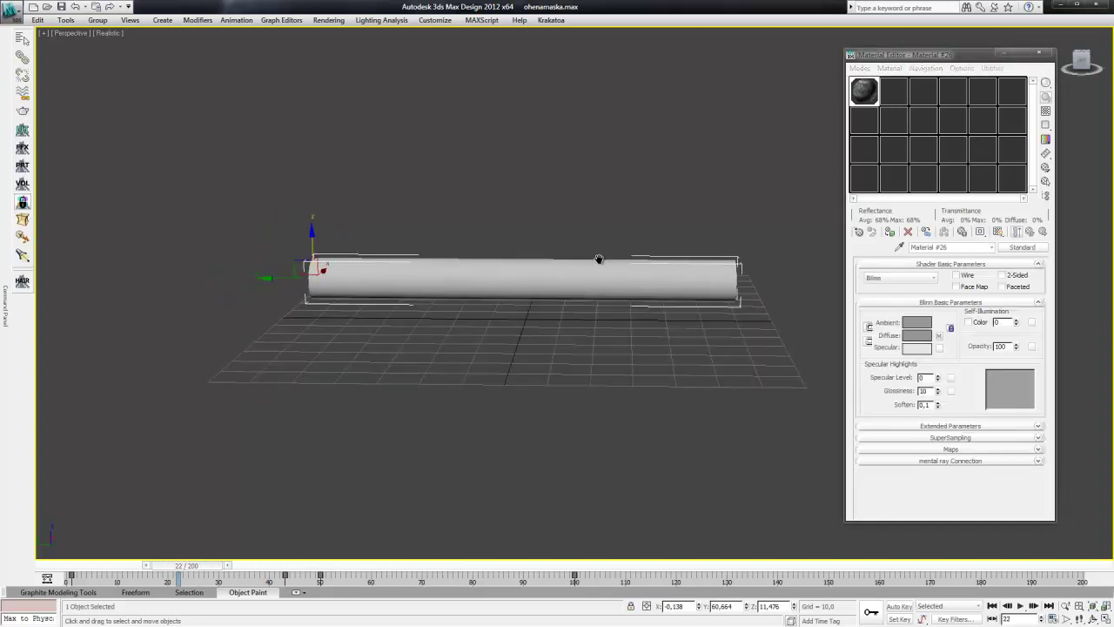
pyautogui.click(570, 303)
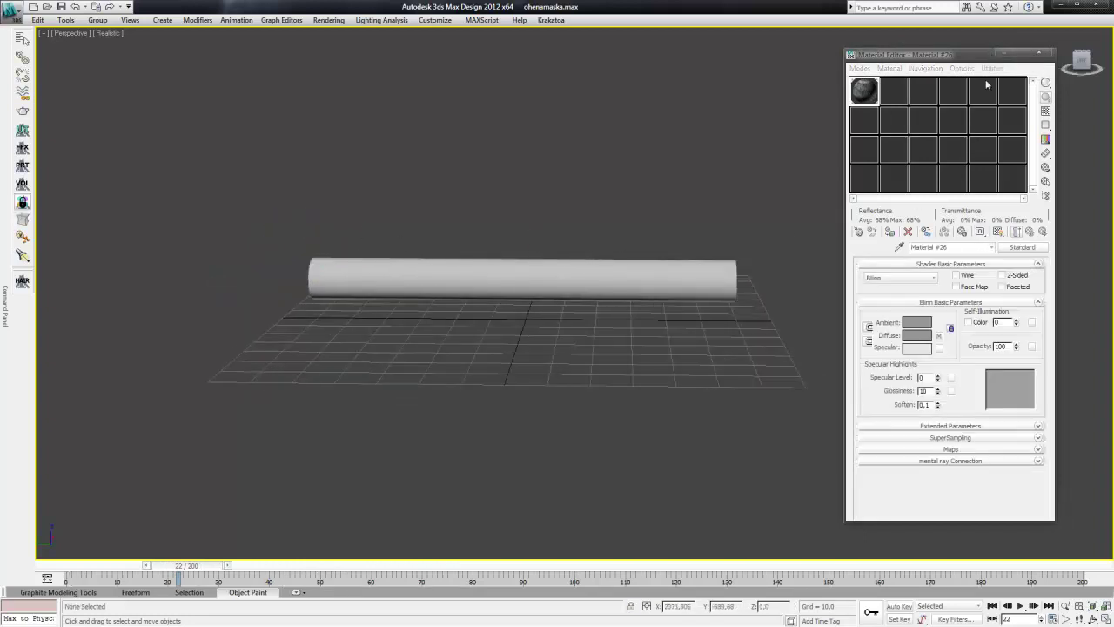
pyautogui.click(1039, 53)
# Step: Draw a tall FumeFX container spanning the whole floor grid around the cylinder
pyautogui.click(24, 34)
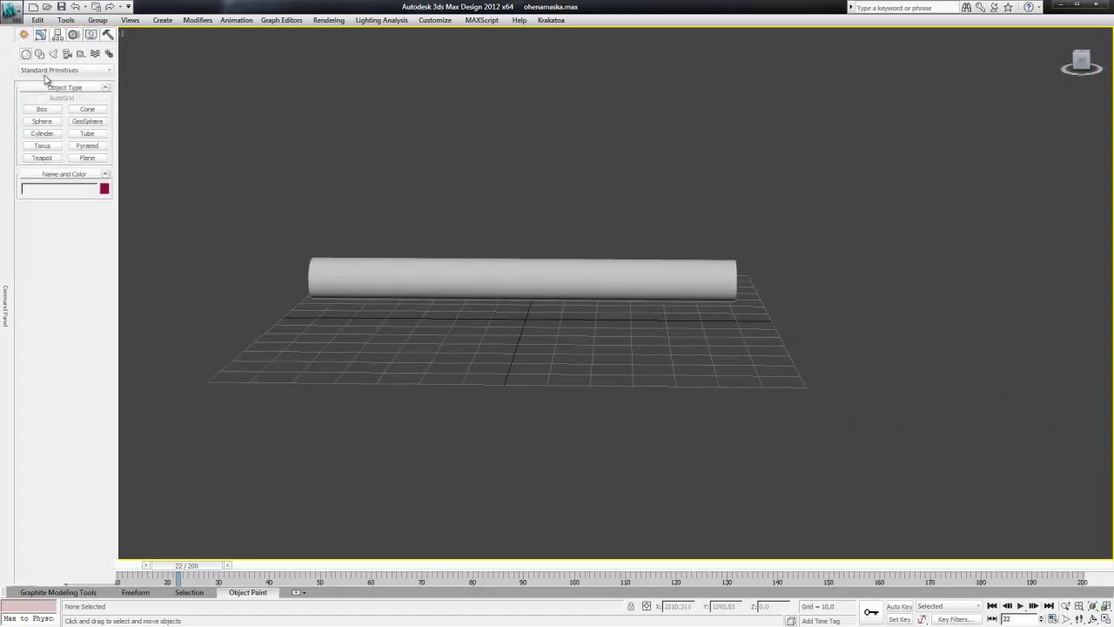
pyautogui.click(61, 70)
pyautogui.click(51, 180)
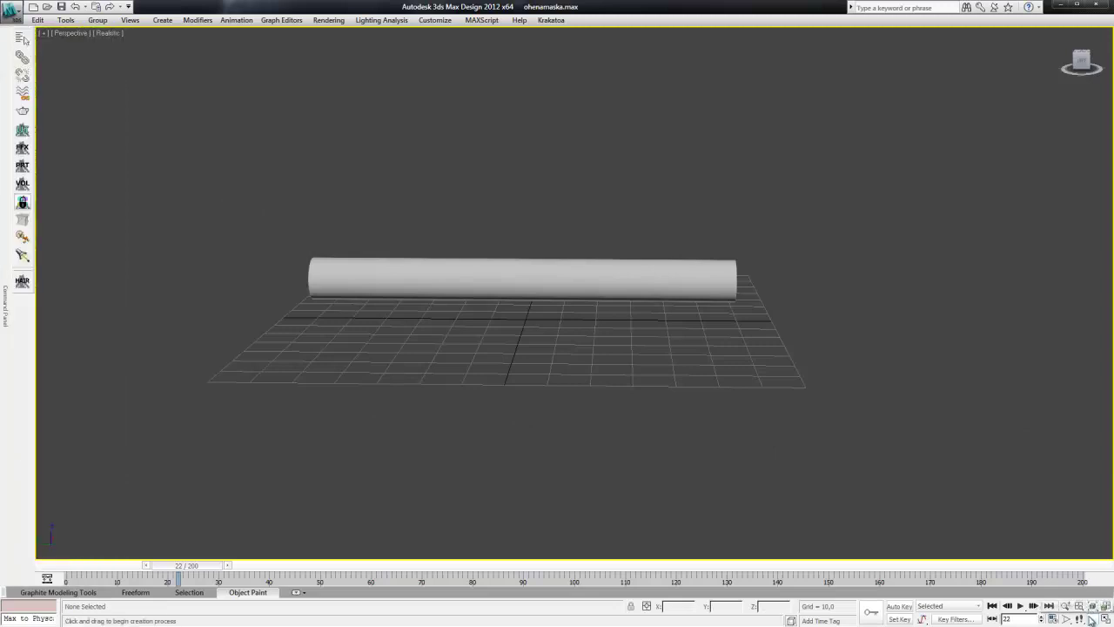
pyautogui.keyDown('alt'); pyautogui.moveTo(604, 299); pyautogui.dragTo(617, 316, button='middle'); pyautogui.keyUp('alt')
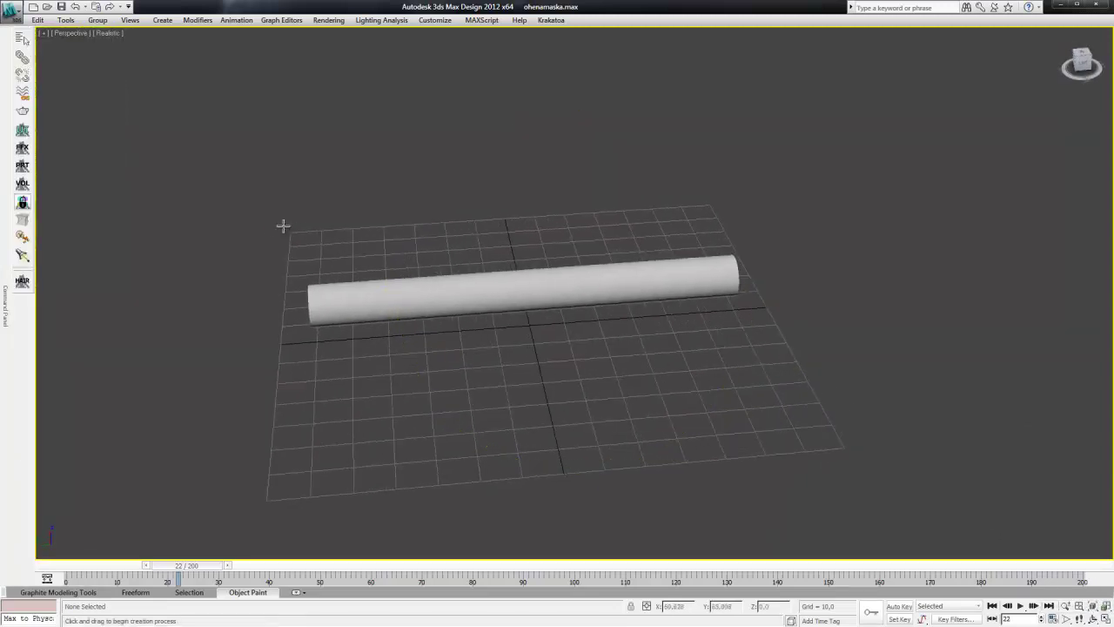
pyautogui.moveTo(291, 230)
pyautogui.mouseDown()
pyautogui.moveTo(445, 389)
pyautogui.moveTo(783, 418)
pyautogui.moveTo(838, 448)
pyautogui.mouseUp()
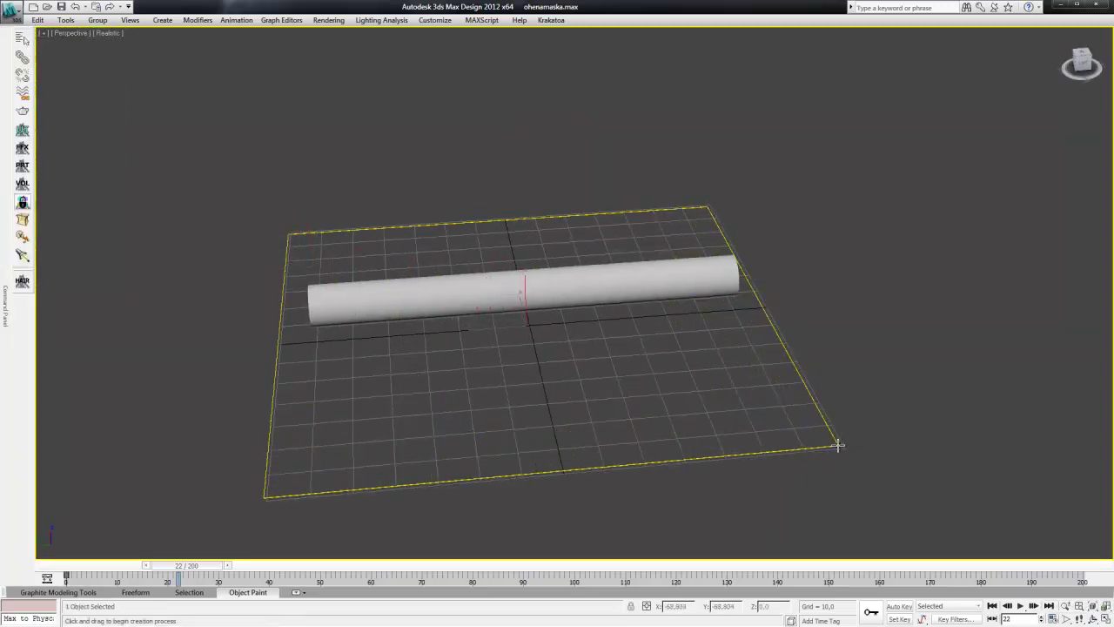
pyautogui.scroll(-3, 838, 439)
pyautogui.click(668, 224)
pyautogui.moveTo(5, 305)
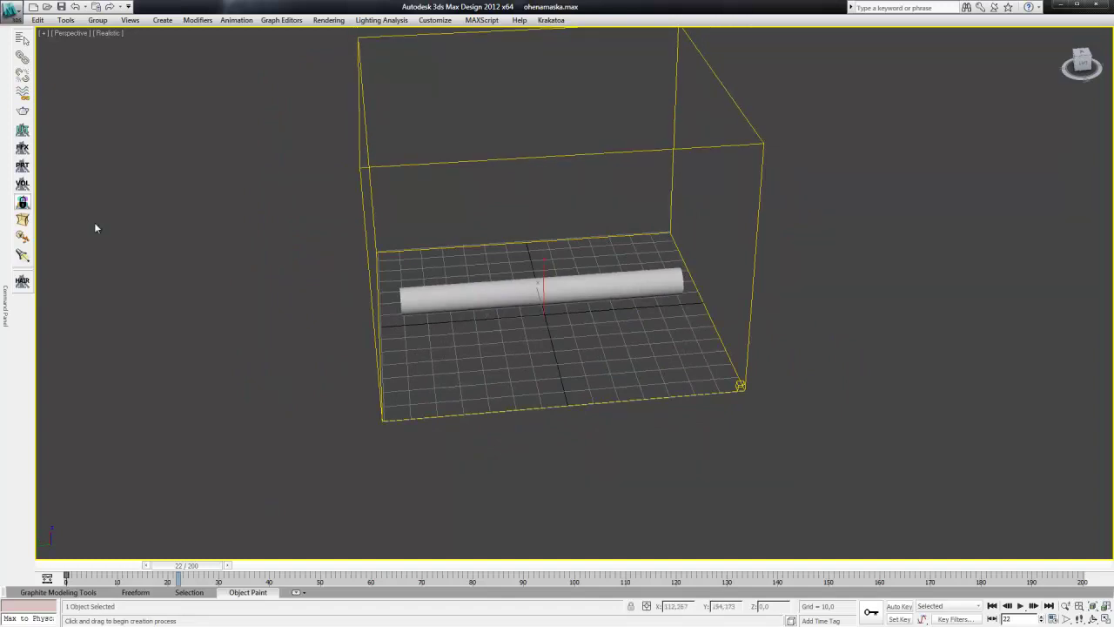
# Step: Switch the Create panel to the FumeFX helper category
pyautogui.click(66, 70)
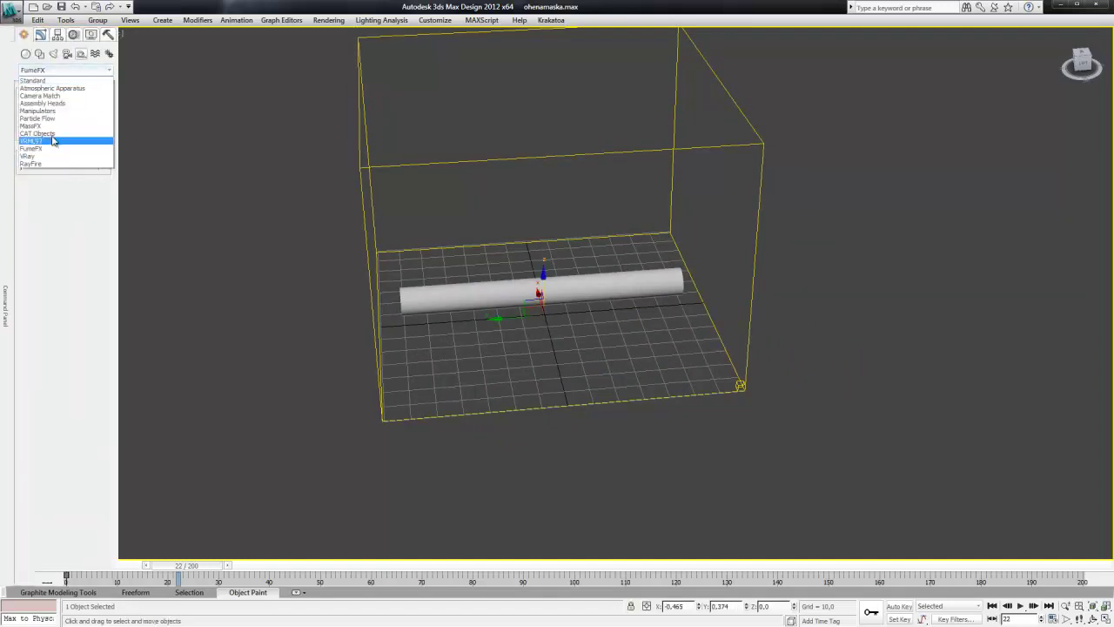
pyautogui.click(56, 148)
pyautogui.click(65, 70)
# Step: Place a FumeFX Object Src helper just in front of the grid box
pyautogui.click(68, 149)
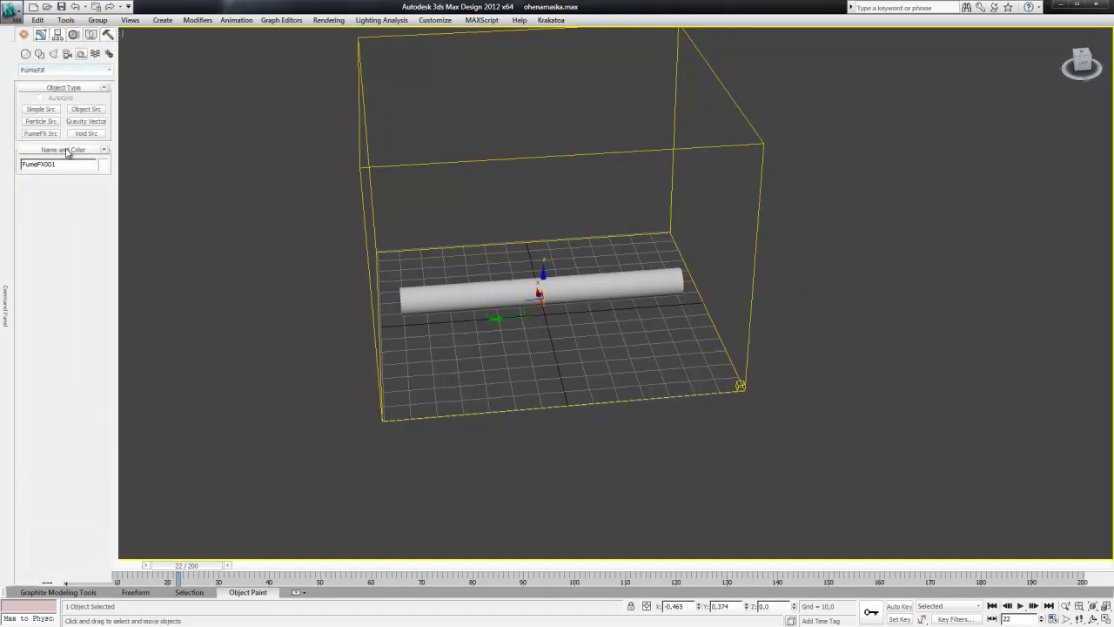
pyautogui.click(86, 109)
pyautogui.moveTo(617, 422); pyautogui.dragTo(652, 422)
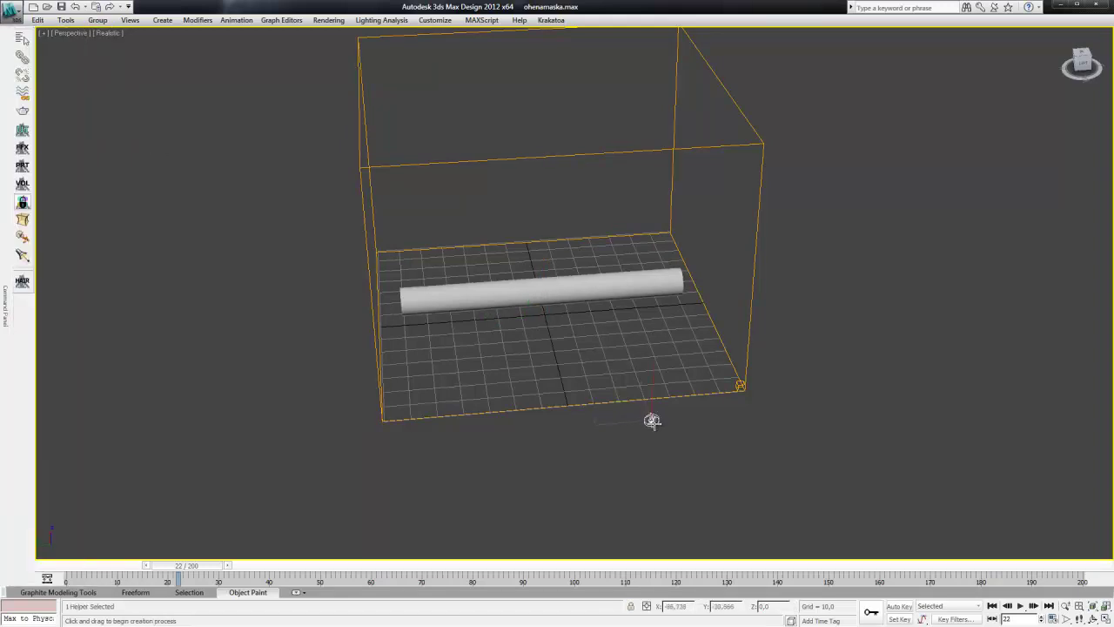
pyautogui.rightClick(157, 218)
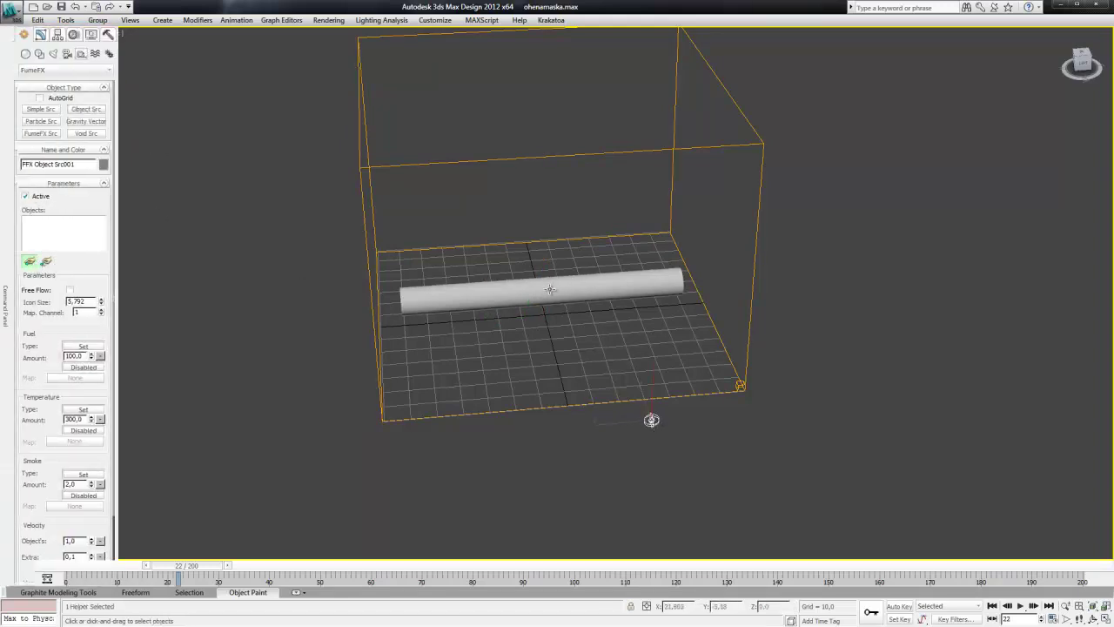
pyautogui.press('w')
# Step: Deselect the helper, orbit to a front view, and restore the four-viewport layout
pyautogui.click(988, 482)
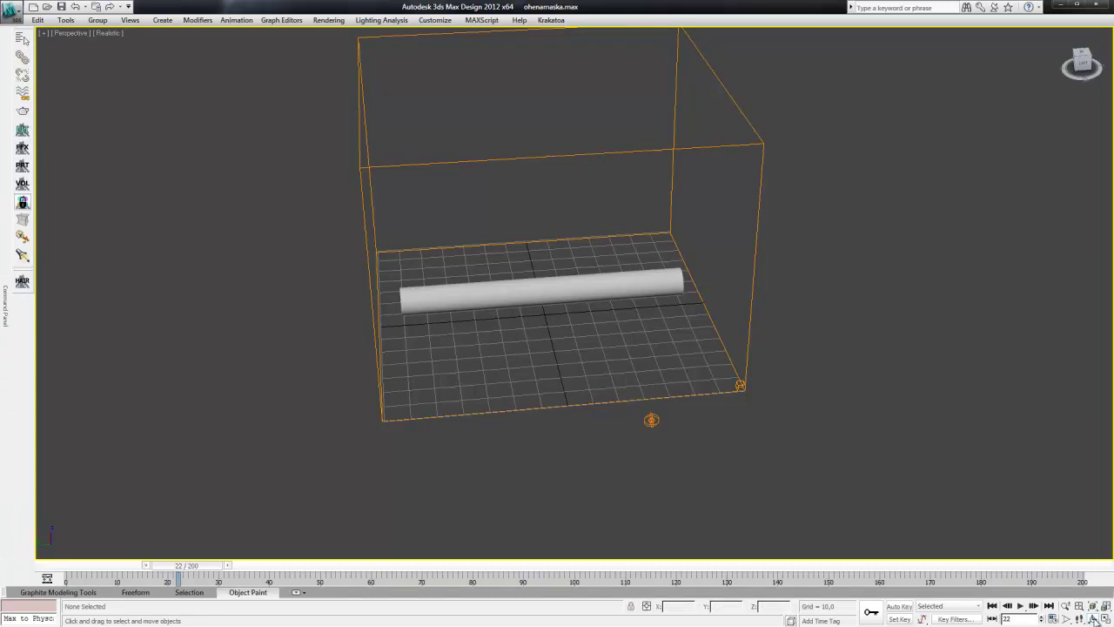
pyautogui.click(1093, 619)
pyautogui.moveTo(656, 323)
pyautogui.mouseDown()
pyautogui.moveTo(589, 234)
pyautogui.moveTo(590, 267)
pyautogui.mouseUp()
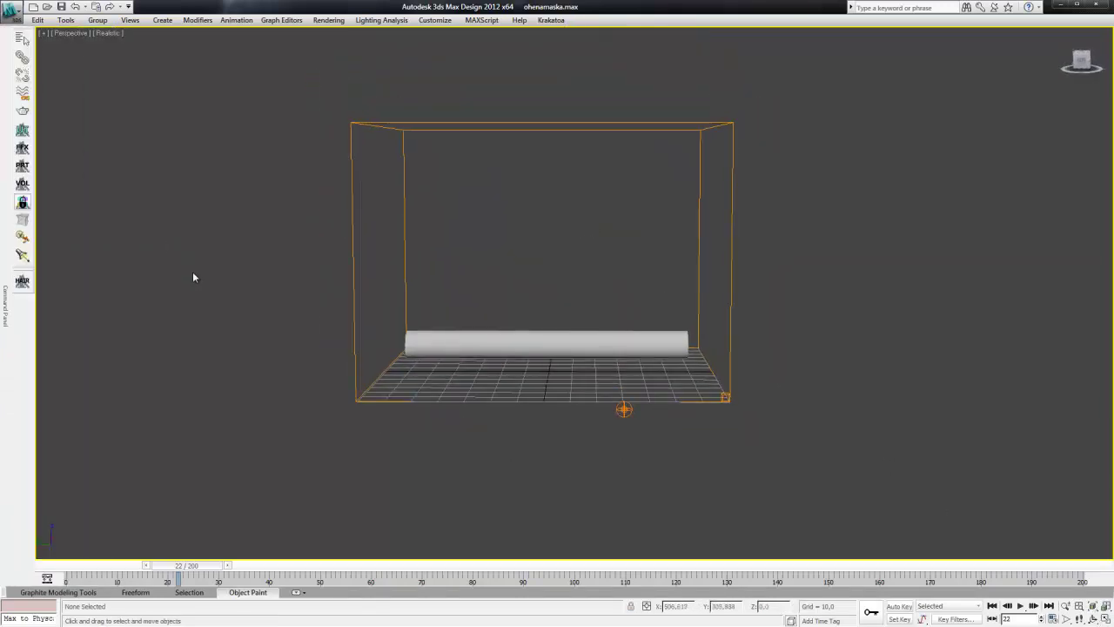
pyautogui.moveTo(634, 309); pyautogui.dragTo(635, 313, button='middle')
pyautogui.scroll(-3, 635, 313)
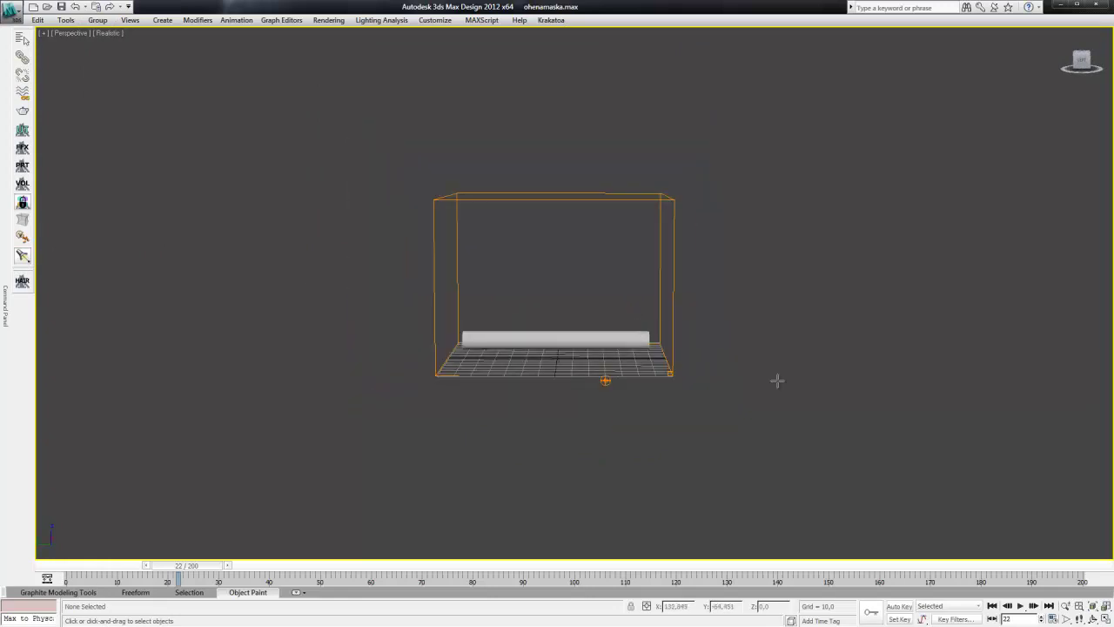
pyautogui.click(1105, 619)
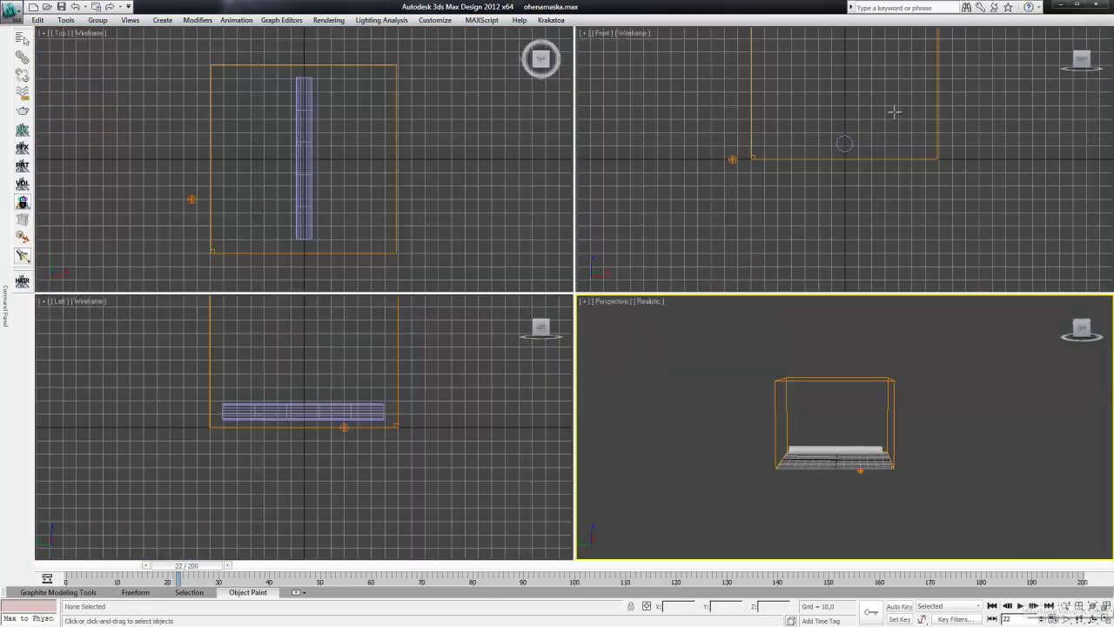
# Step: Create a target spotlight in the Front view aimed at the centre of the FumeFX box
pyautogui.moveTo(890, 110); pyautogui.dragTo(845, 149, button='middle')
pyautogui.scroll(-2, 847, 140)
pyautogui.moveTo(934, 73); pyautogui.dragTo(811, 209)
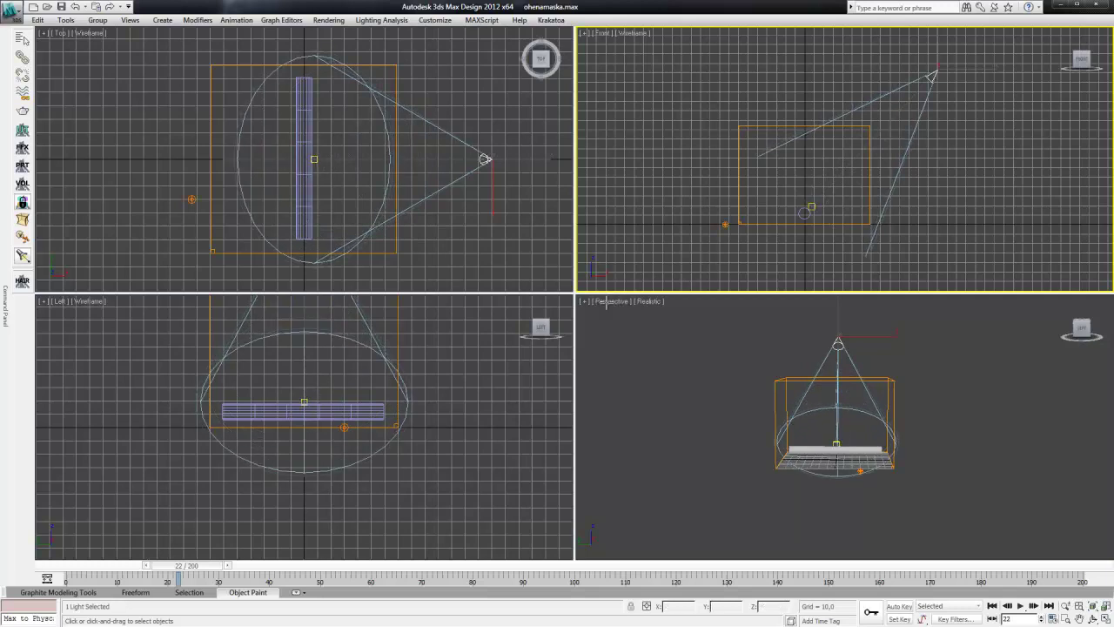
# Step: Look through Spot001 and orbit the light to shine from high off to one side
pyautogui.click(607, 301)
pyautogui.click(609, 303)
pyautogui.click(765, 328)
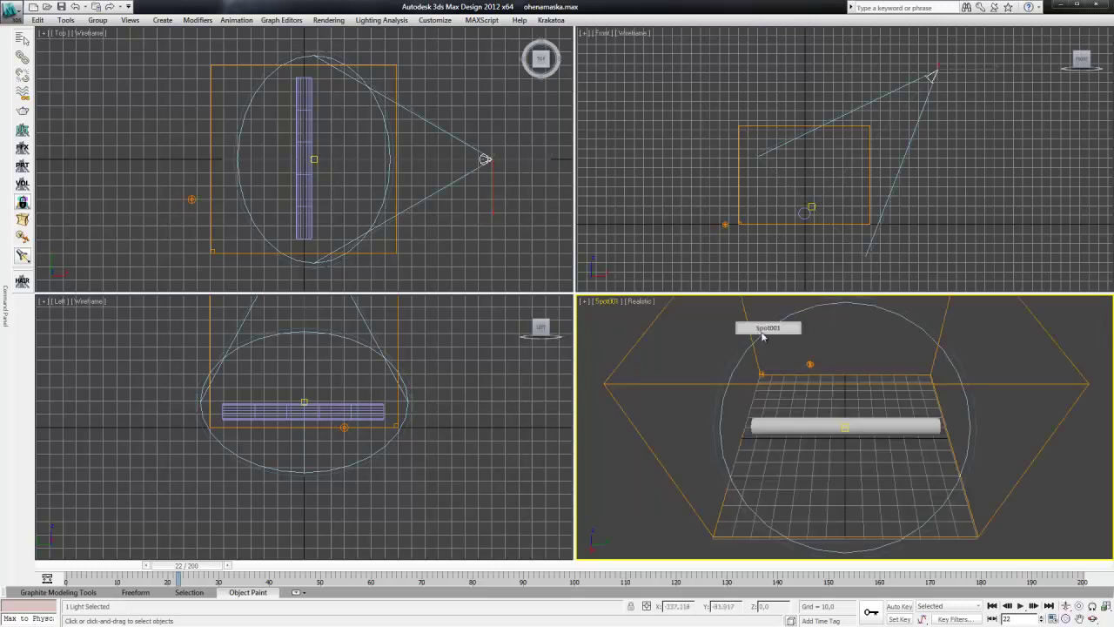
pyautogui.click(1093, 618)
pyautogui.moveTo(844, 443); pyautogui.dragTo(868, 404)
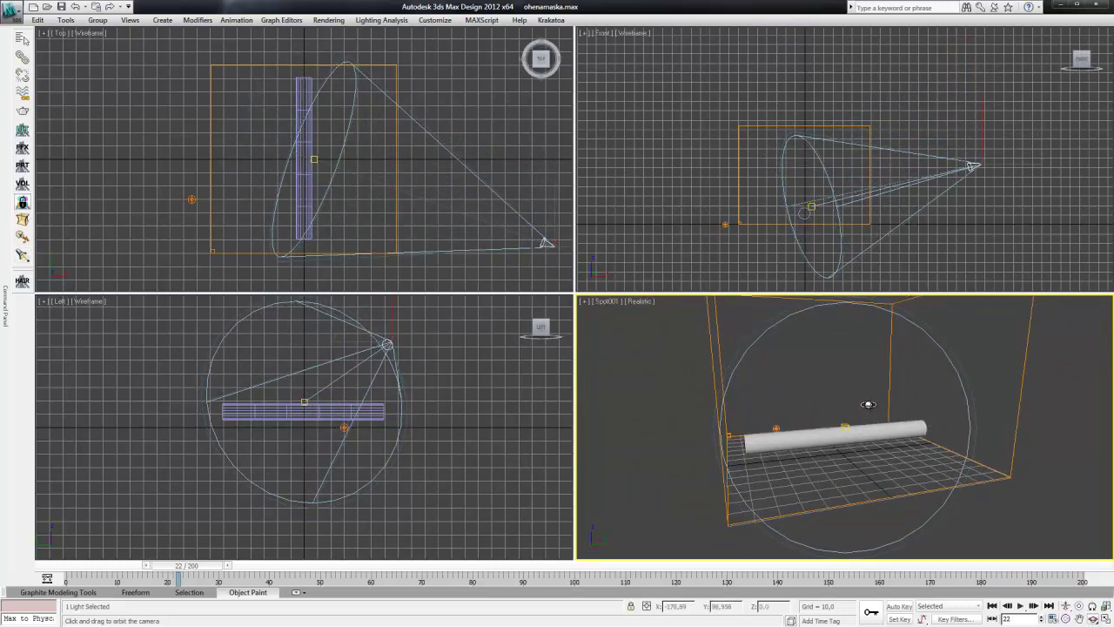
pyautogui.rightClick(950, 428)
pyautogui.click(1025, 484)
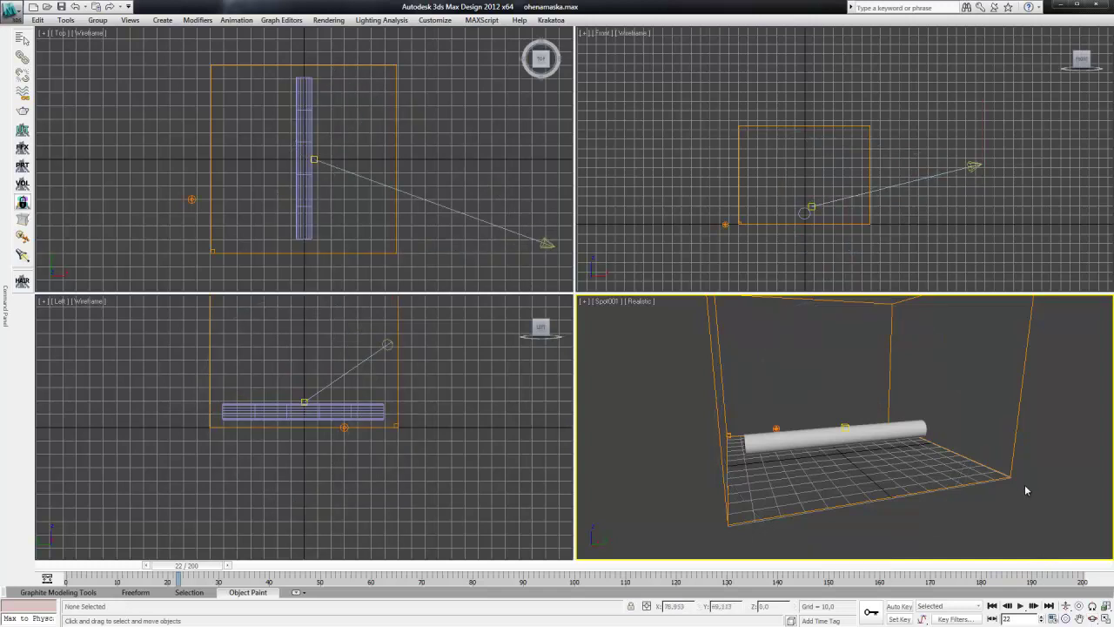
# Step: Switch back to a maximized Perspective view and select the FumeFX grid
pyautogui.click(607, 301)
pyautogui.click(644, 346)
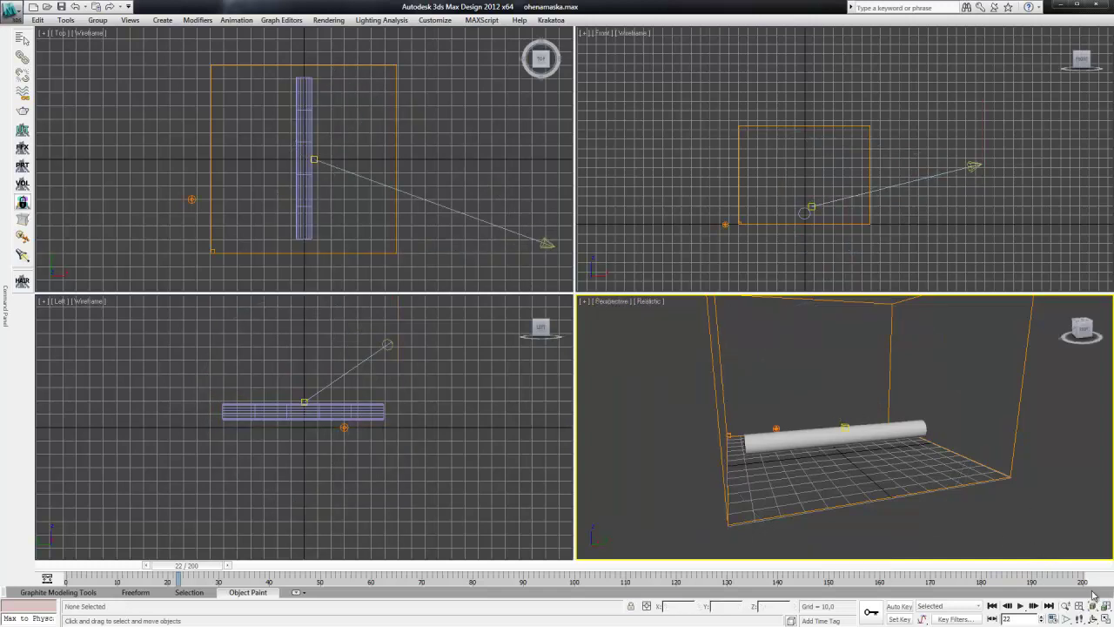
pyautogui.hotkey('alt', 'w')
pyautogui.scroll(-3, 641, 290)
pyautogui.keyDown('alt'); pyautogui.moveTo(642, 288); pyautogui.dragTo(642, 251, button='middle'); pyautogui.keyUp('alt')
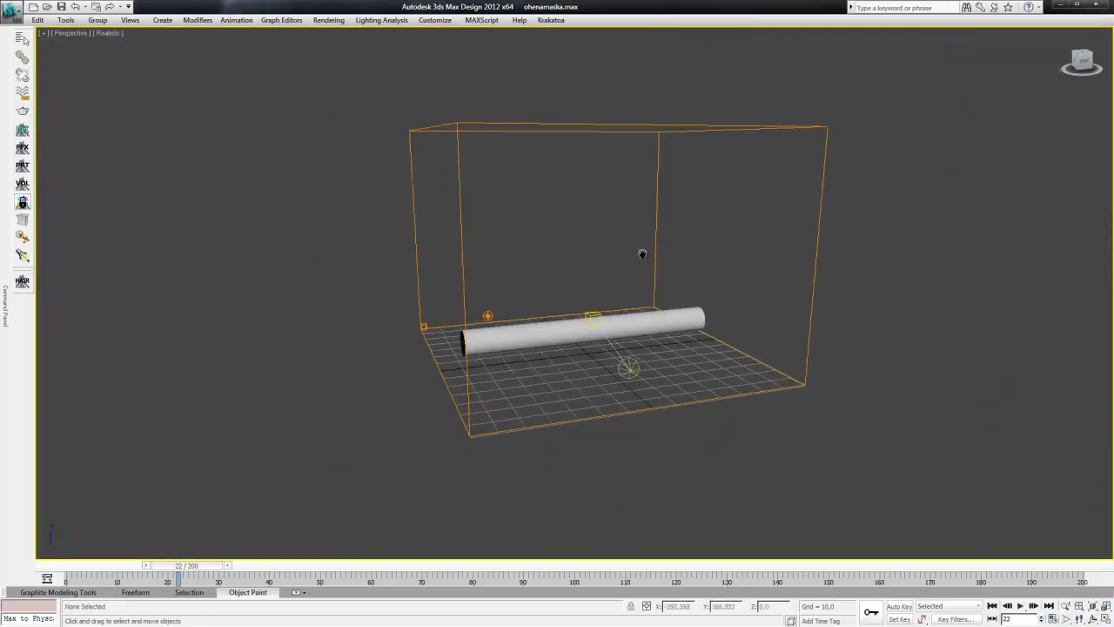
pyautogui.click(654, 239)
# Step: Open the FumeFX UI and add FFX Object Src001 on the Obj/Src tab
pyautogui.click(41, 34)
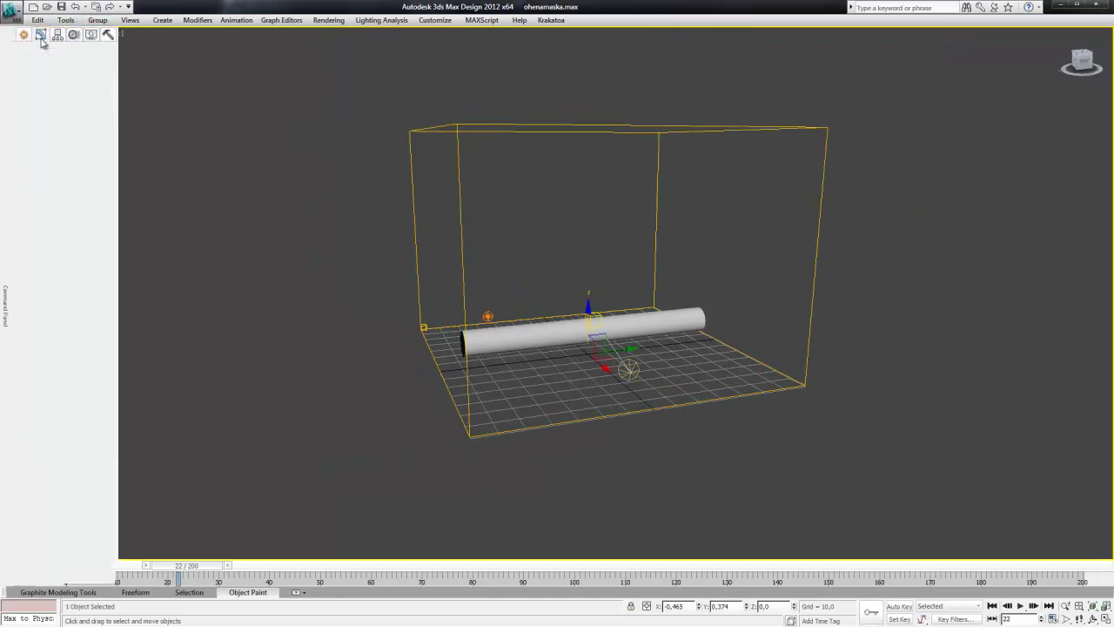
pyautogui.click(69, 202)
pyautogui.moveTo(475, 74); pyautogui.dragTo(176, 72)
pyautogui.click(322, 120)
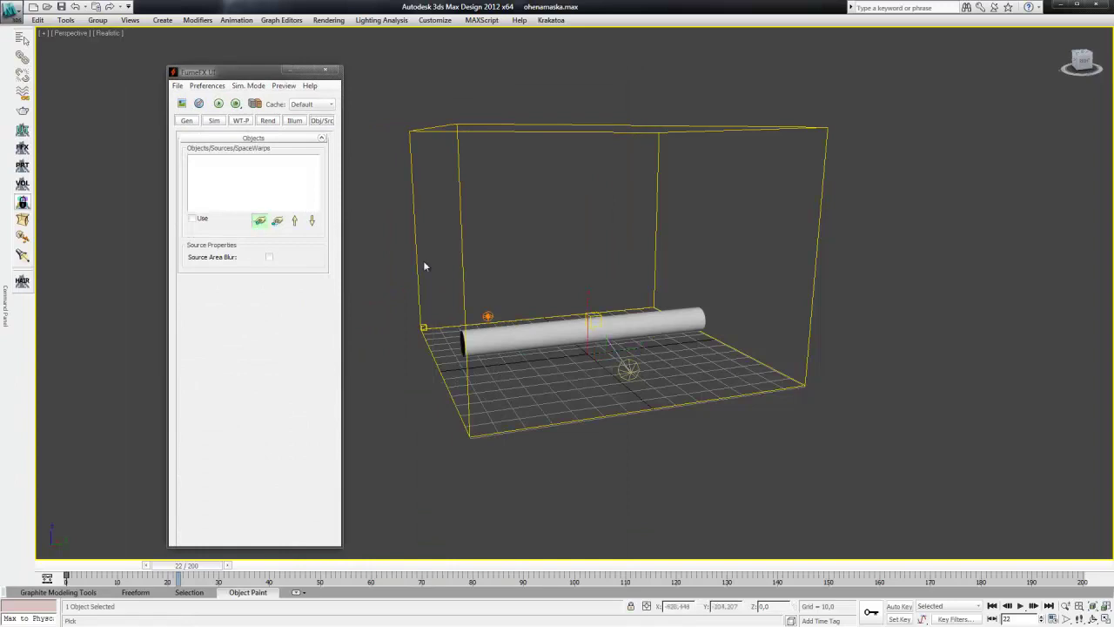
pyautogui.click(490, 316)
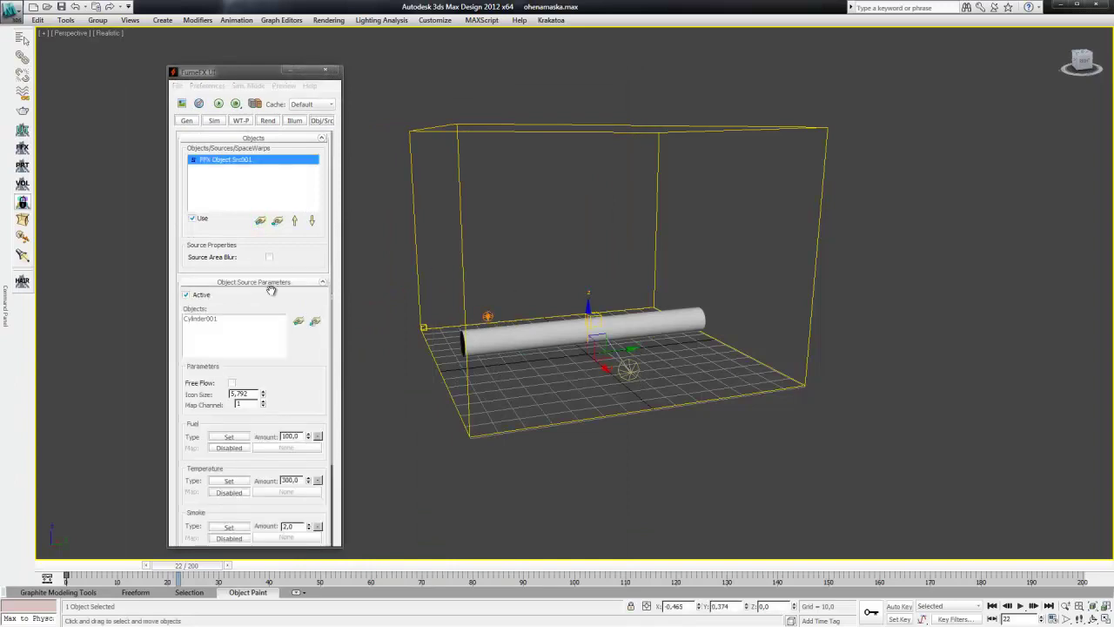
pyautogui.moveTo(272, 309); pyautogui.dragTo(275, 186)
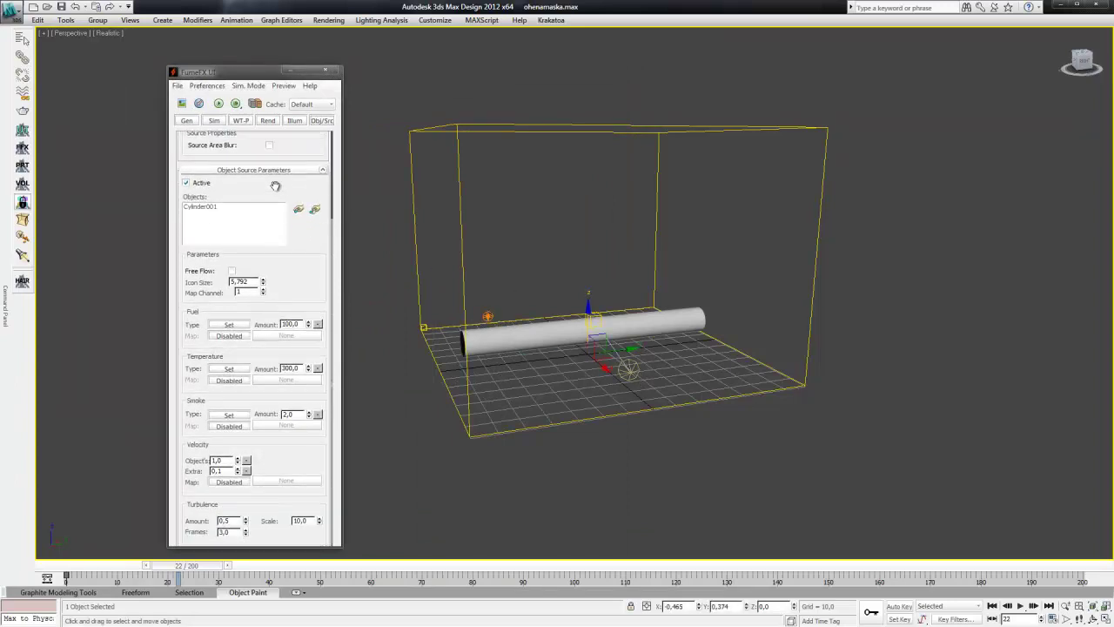
# Step: Set the source's Smoke Type to Disabled and raise its temperature
pyautogui.click(229, 415)
pyautogui.click(261, 416)
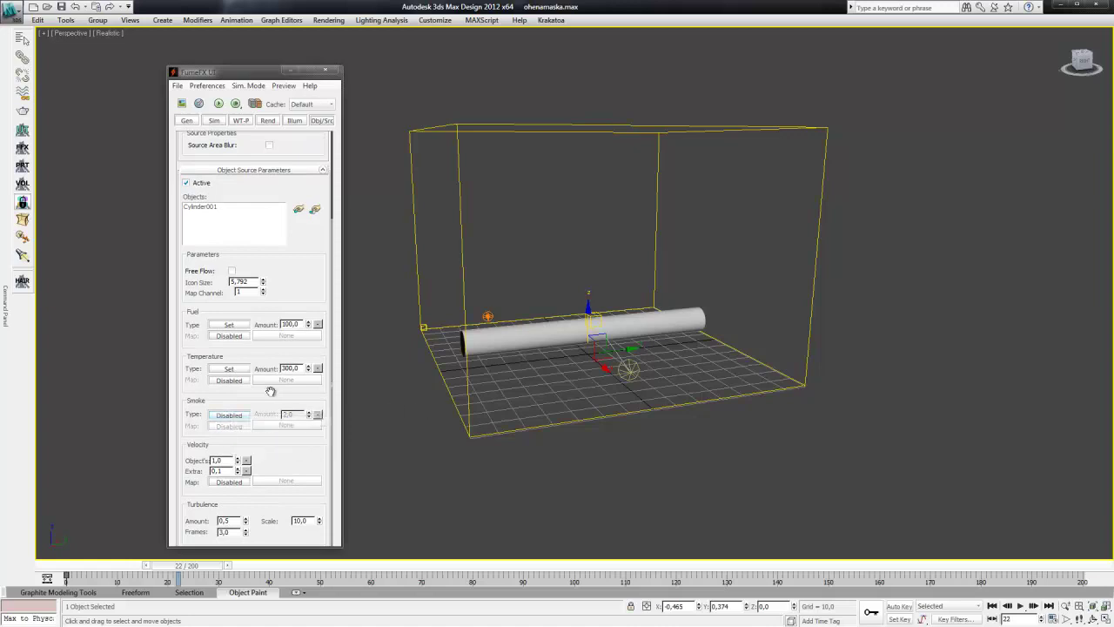
pyautogui.press('BackSpace')
pyautogui.write('000')
# Step: Drive fuel with Intensity Map, using an instance of the Material Editor's Mask map
pyautogui.click(231, 336)
pyautogui.click(276, 398)
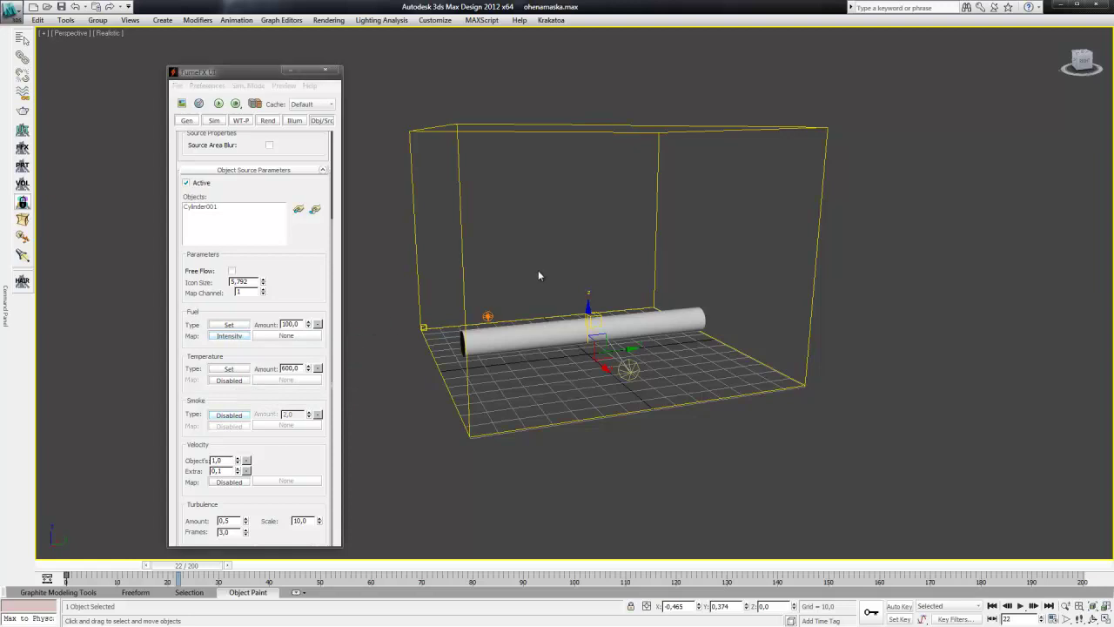
pyautogui.press('m')
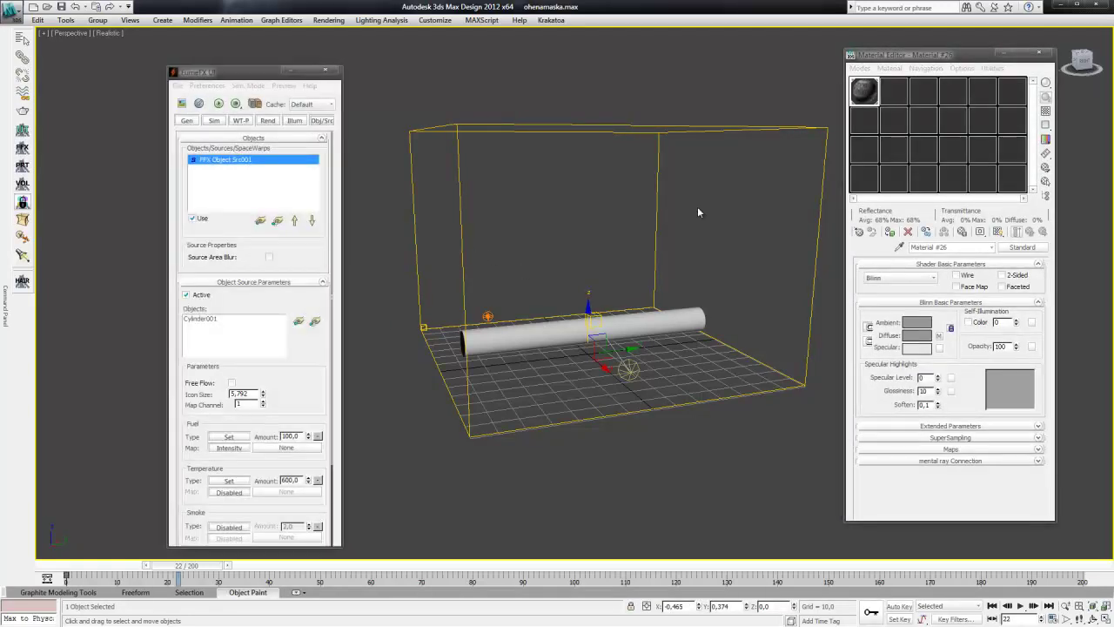
pyautogui.moveTo(893, 55); pyautogui.dragTo(680, 64)
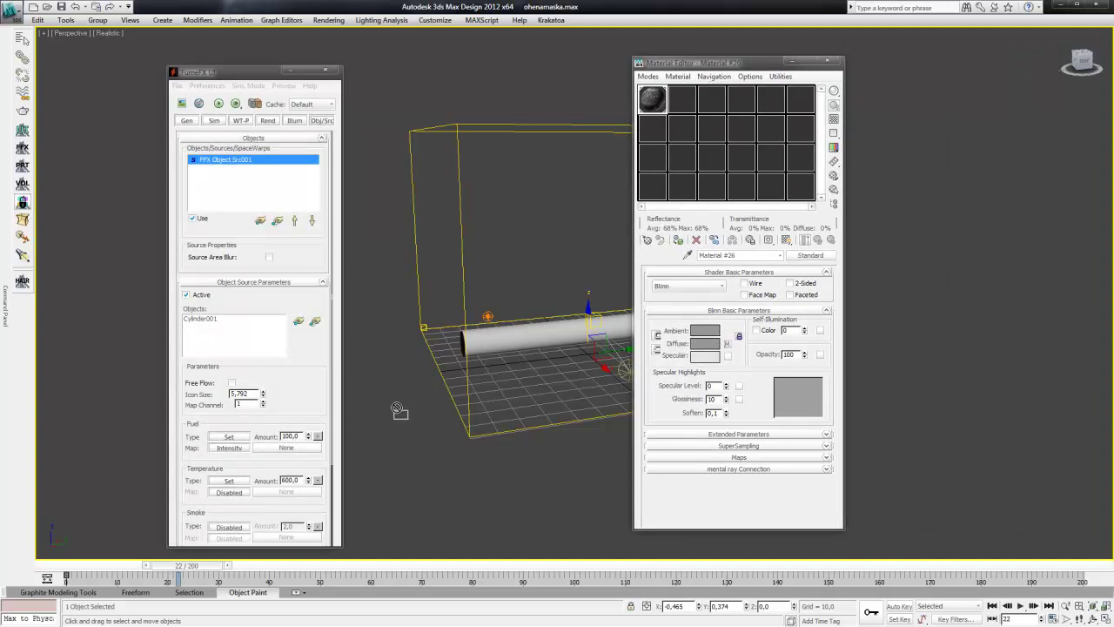
pyautogui.moveTo(726, 344); pyautogui.dragTo(291, 449)
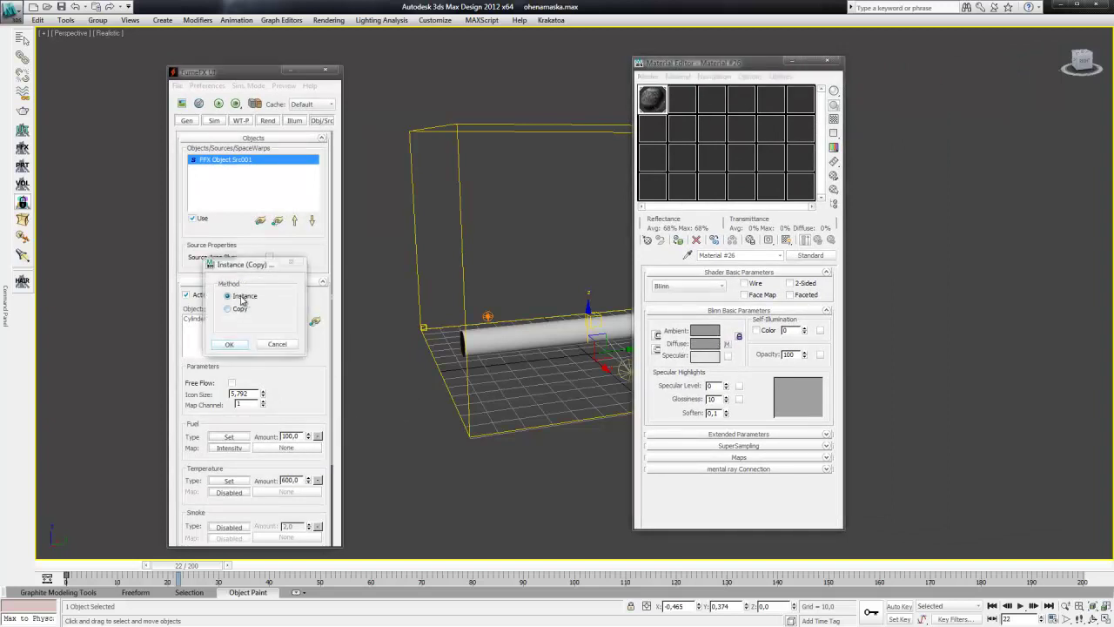
pyautogui.click(229, 344)
pyautogui.moveTo(308, 349)
pyautogui.mouseDown()
pyautogui.moveTo(308, 237)
pyautogui.moveTo(337, 419)
pyautogui.mouseUp()
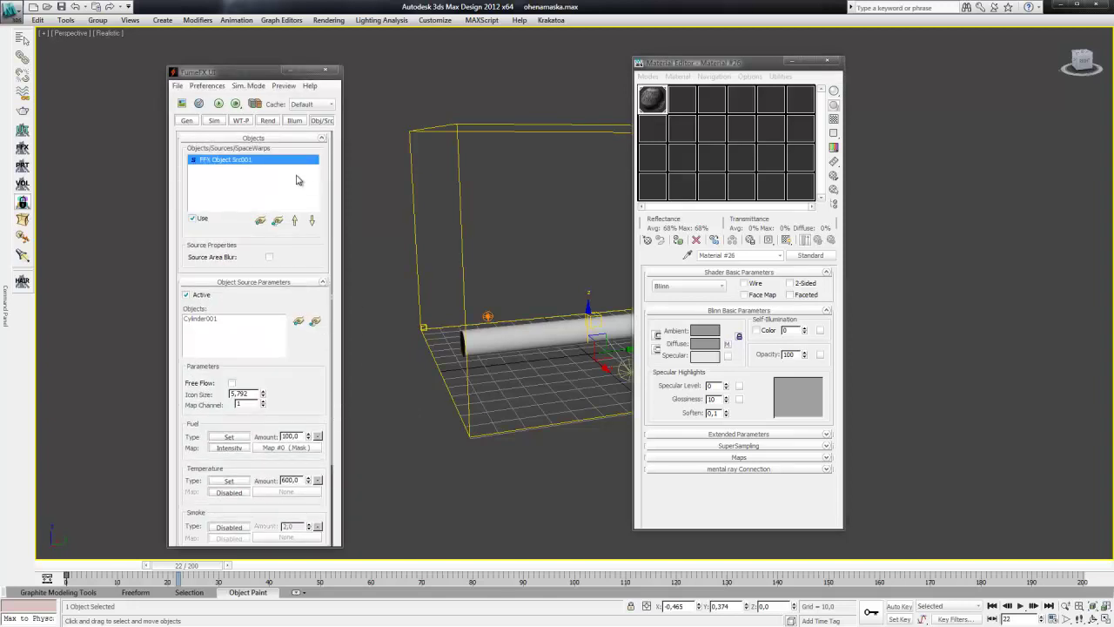
pyautogui.click(295, 121)
# Step: Add Spot001 as the illumination light and enable multiple scattering
pyautogui.moveTo(288, 71); pyautogui.dragTo(239, 71)
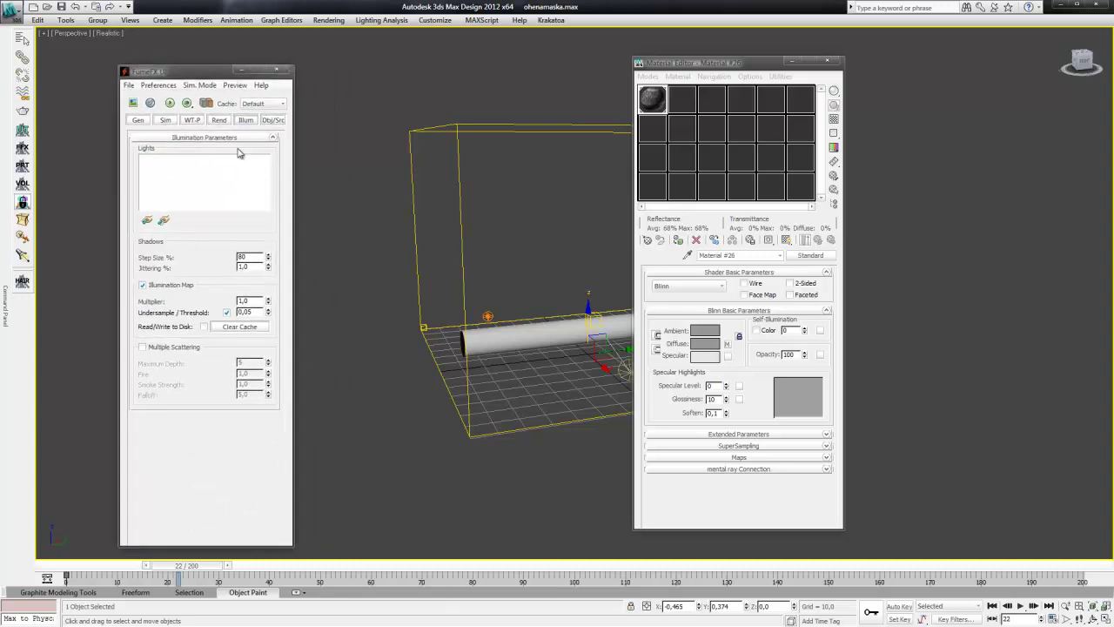
pyautogui.click(146, 219)
pyautogui.moveTo(539, 261)
pyautogui.keyDown('alt'); pyautogui.mouseDown(button='middle')
pyautogui.moveTo(569, 231)
pyautogui.moveTo(515, 266)
pyautogui.mouseUp(button='middle'); pyautogui.keyUp('alt')
pyautogui.click(520, 296)
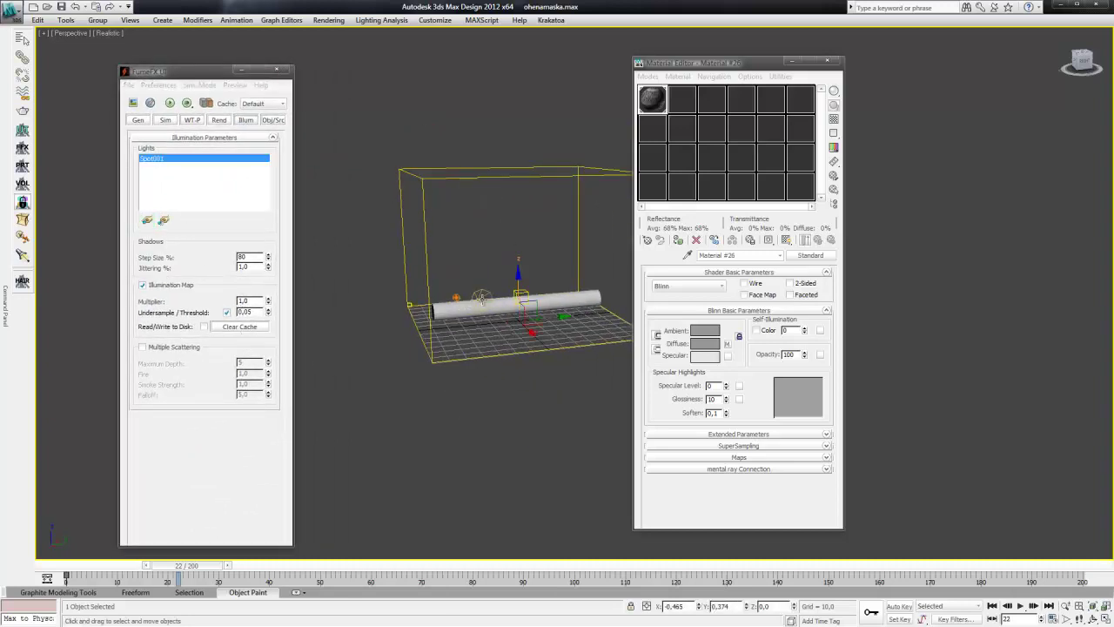
pyautogui.click(143, 348)
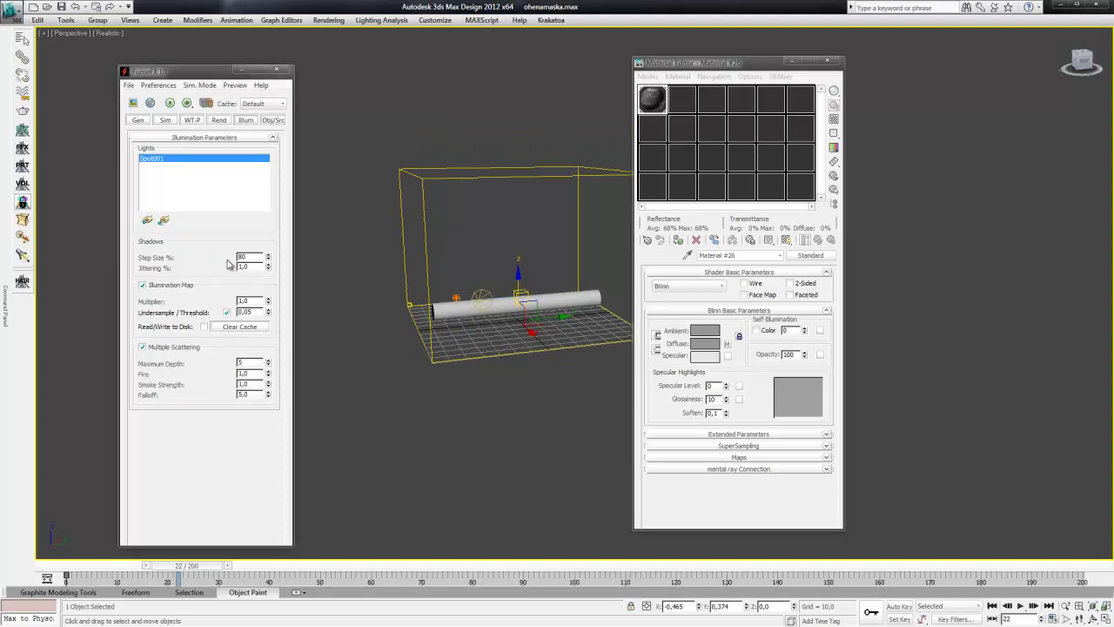
pyautogui.scroll(3, 529, 296)
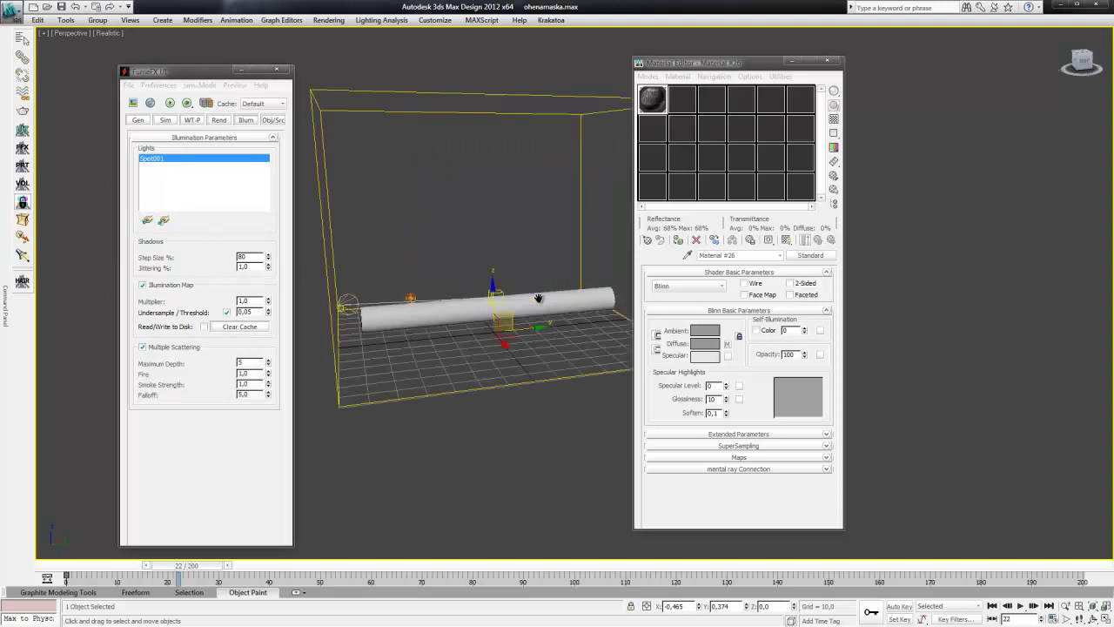
pyautogui.scroll(2, 532, 302)
# Step: Turn the fire colour into a linear gradient with a dark red first key
pyautogui.click(217, 122)
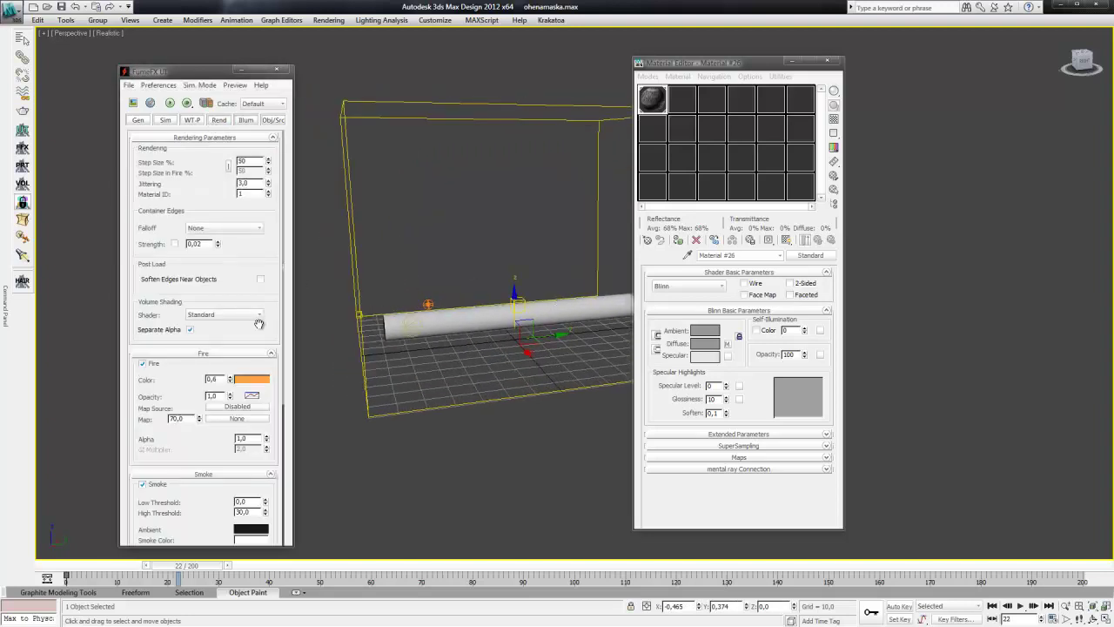
pyautogui.moveTo(262, 341); pyautogui.dragTo(267, 208)
pyautogui.rightClick(257, 240)
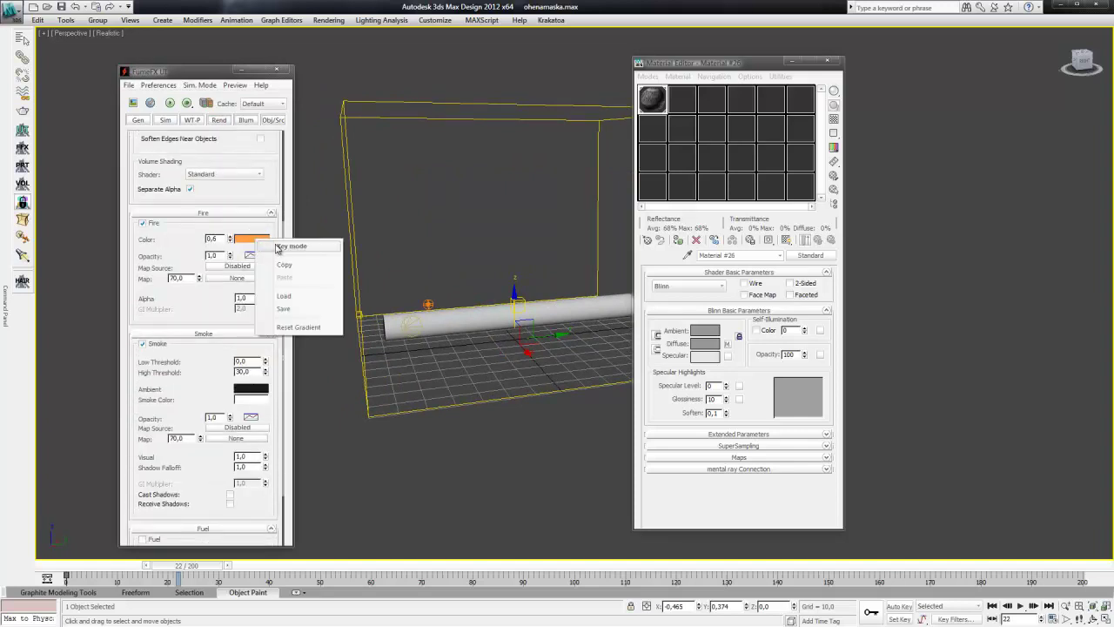
pyautogui.click(291, 247)
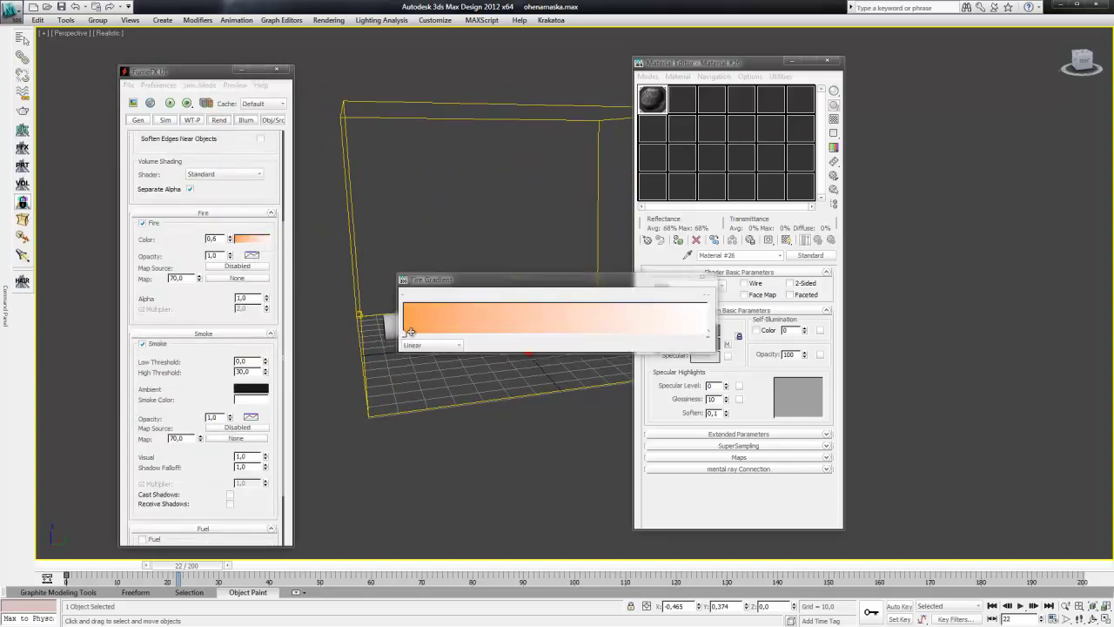
pyautogui.doubleClick(421, 332)
pyautogui.moveTo(331, 94)
pyautogui.mouseDown()
pyautogui.moveTo(322, 139)
pyautogui.moveTo(346, 132)
pyautogui.mouseUp()
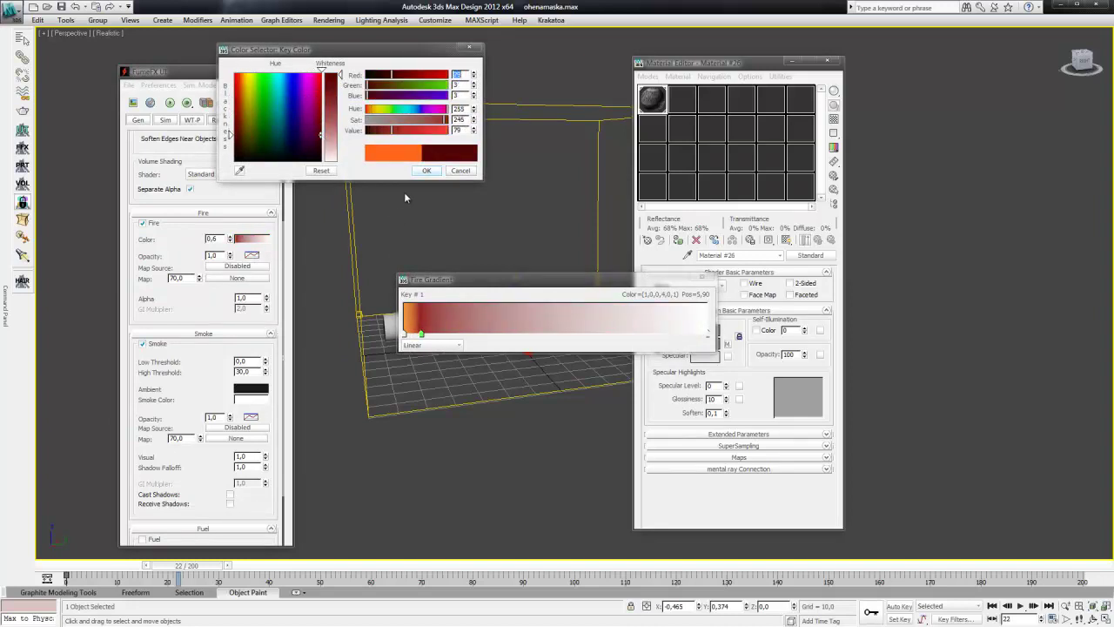
pyautogui.click(428, 171)
pyautogui.click(429, 345)
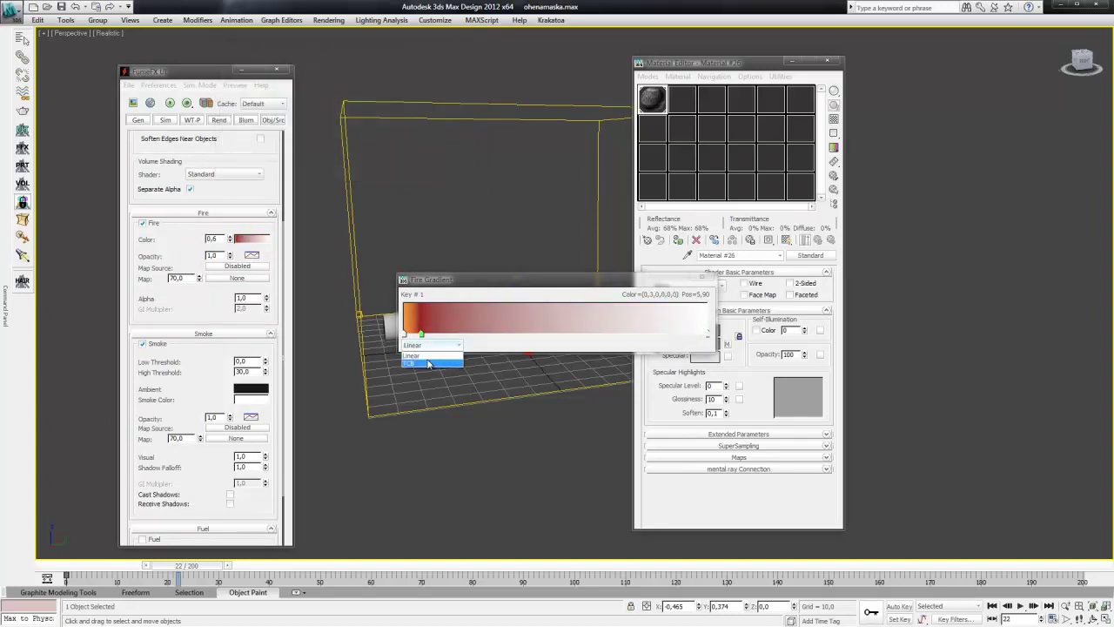
pyautogui.click(444, 355)
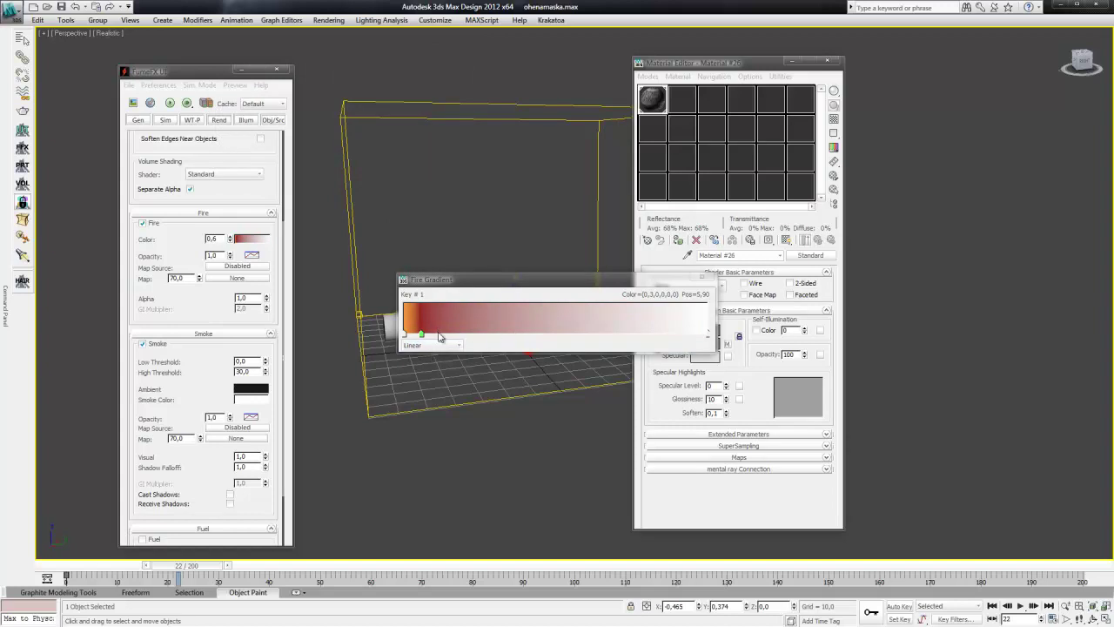
# Step: Add a deep red gradient key and slide keys right to widen the red and orange bands
pyautogui.click(439, 335)
pyautogui.doubleClick(438, 336)
pyautogui.moveTo(327, 108); pyautogui.dragTo(336, 134)
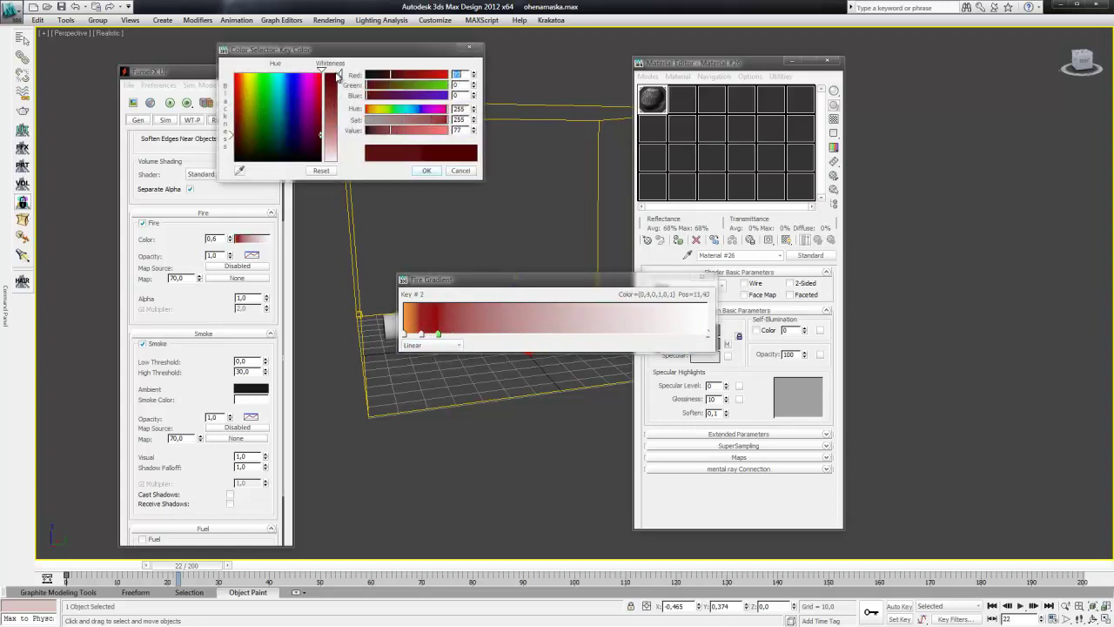
pyautogui.click(426, 170)
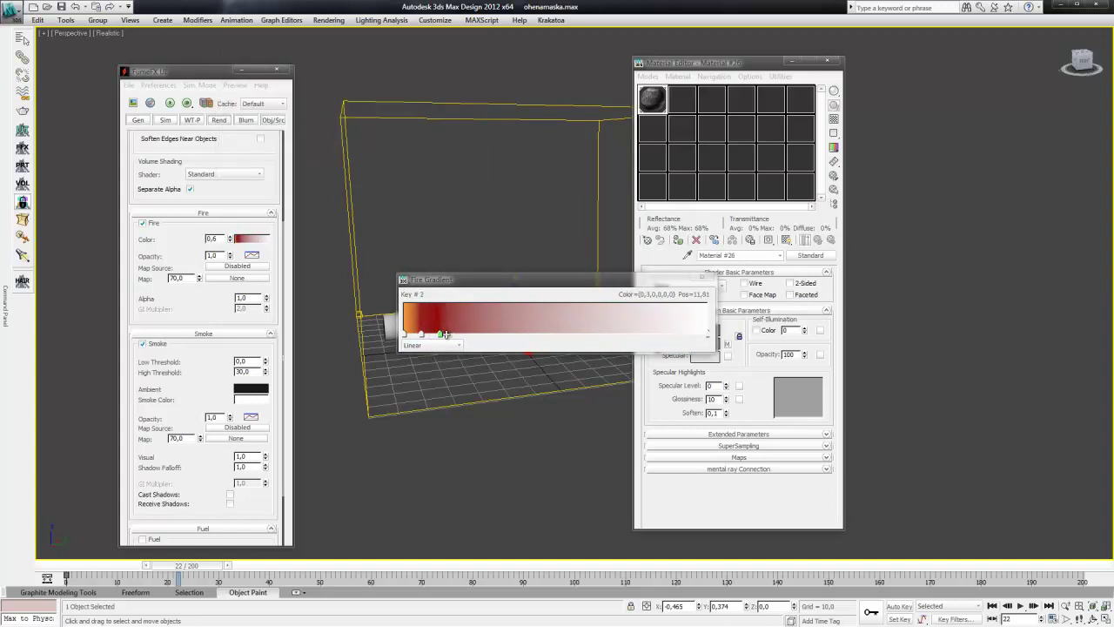
pyautogui.moveTo(438, 334); pyautogui.dragTo(503, 334)
pyautogui.moveTo(422, 334); pyautogui.dragTo(516, 335)
pyautogui.click(706, 277)
# Step: Set the smoke colour to near-black (RGB 17)
pyautogui.scroll(-3, 227, 295)
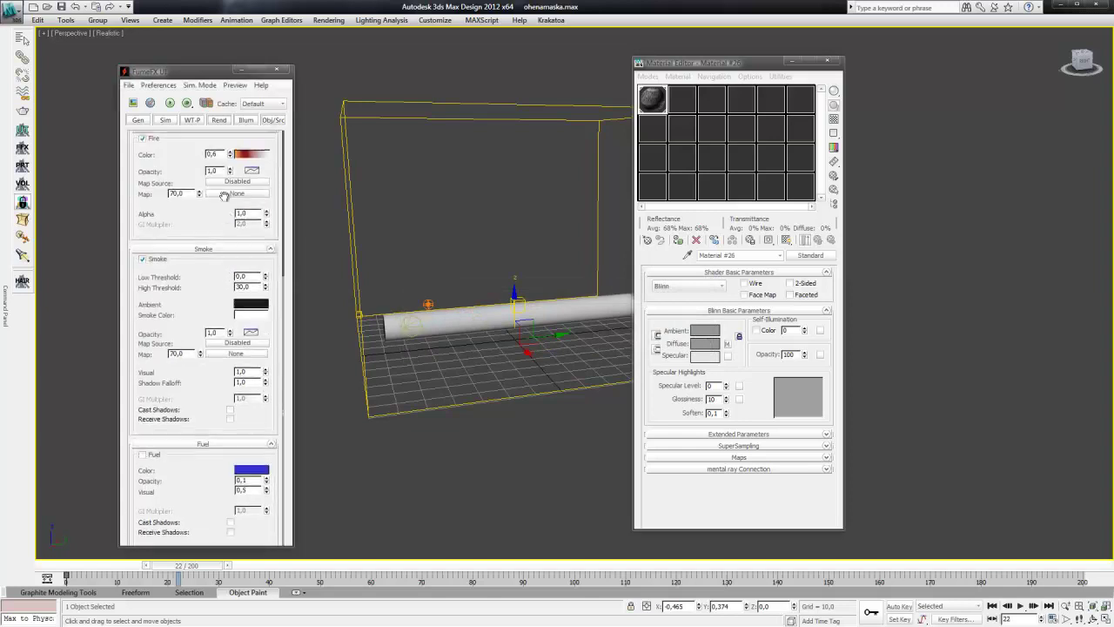
pyautogui.click(254, 312)
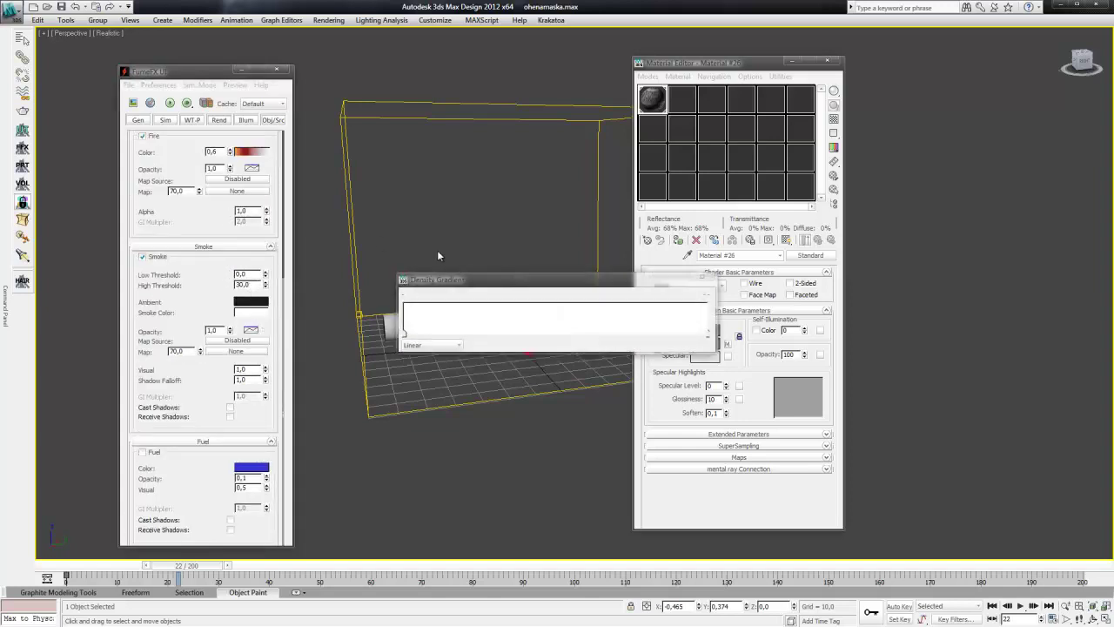
pyautogui.click(702, 279)
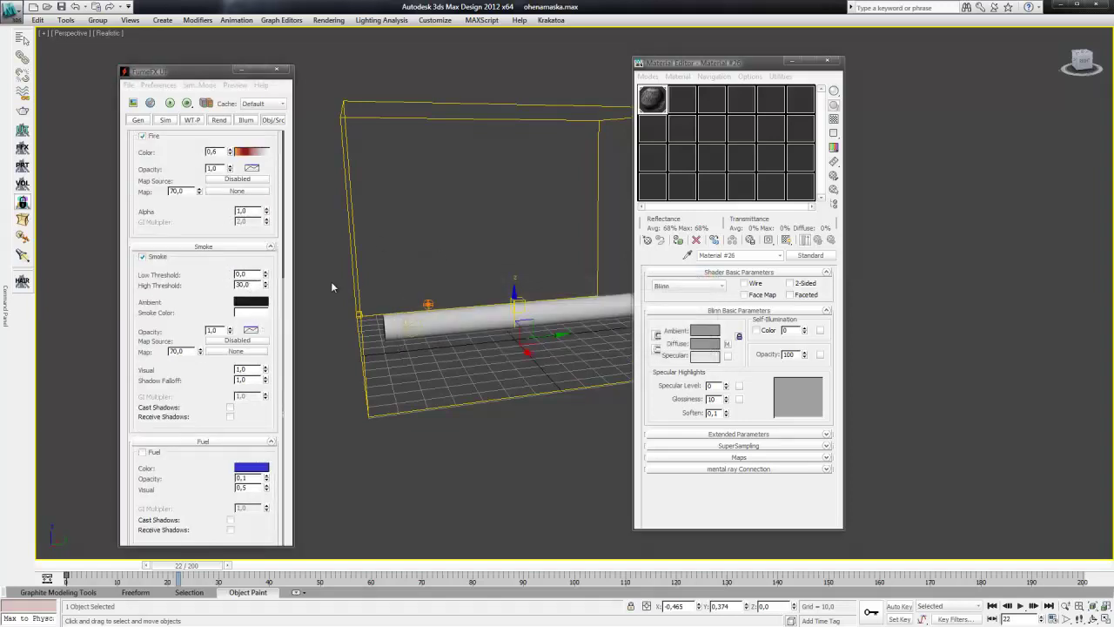
pyautogui.rightClick(259, 315)
pyautogui.click(254, 312)
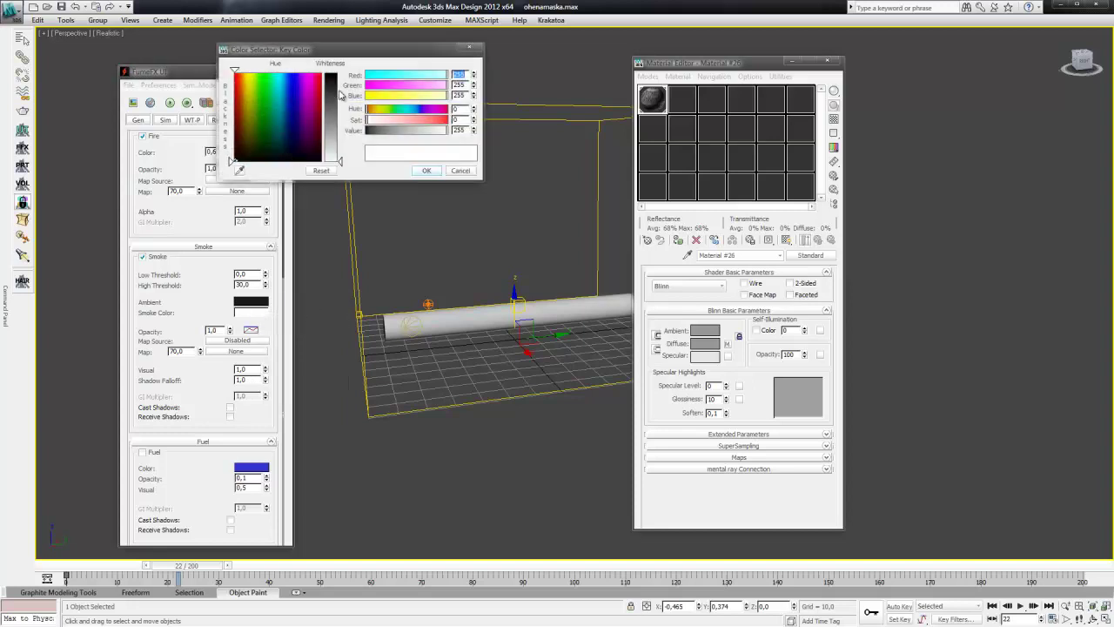
pyautogui.moveTo(340, 94); pyautogui.dragTo(341, 81)
pyautogui.click(426, 171)
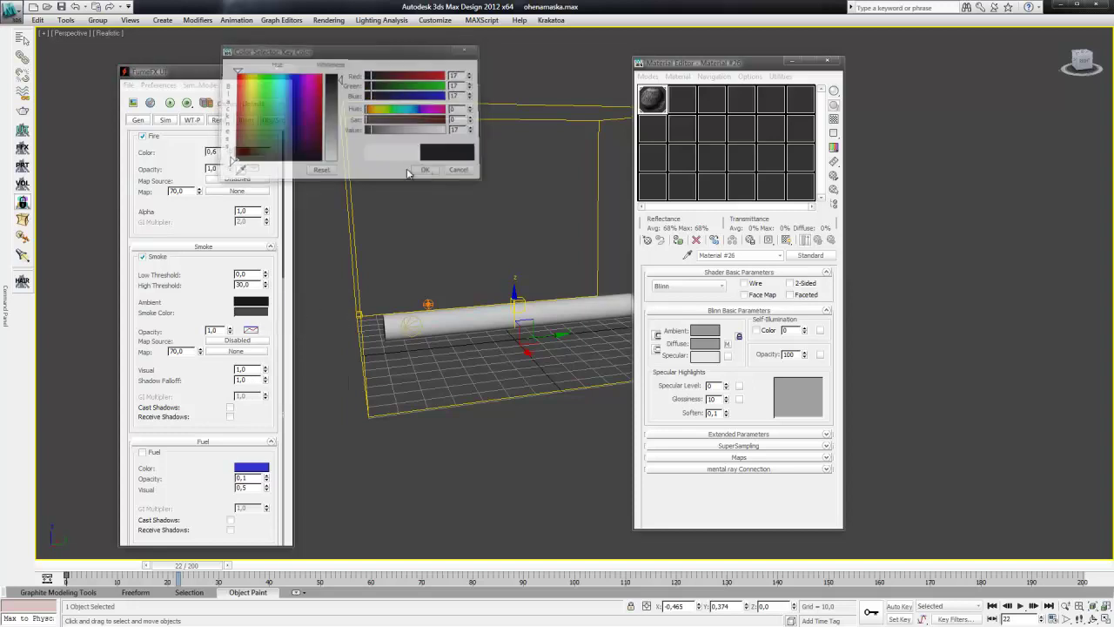
pyautogui.scroll(3, 174, 209)
pyautogui.scroll(3, 191, 243)
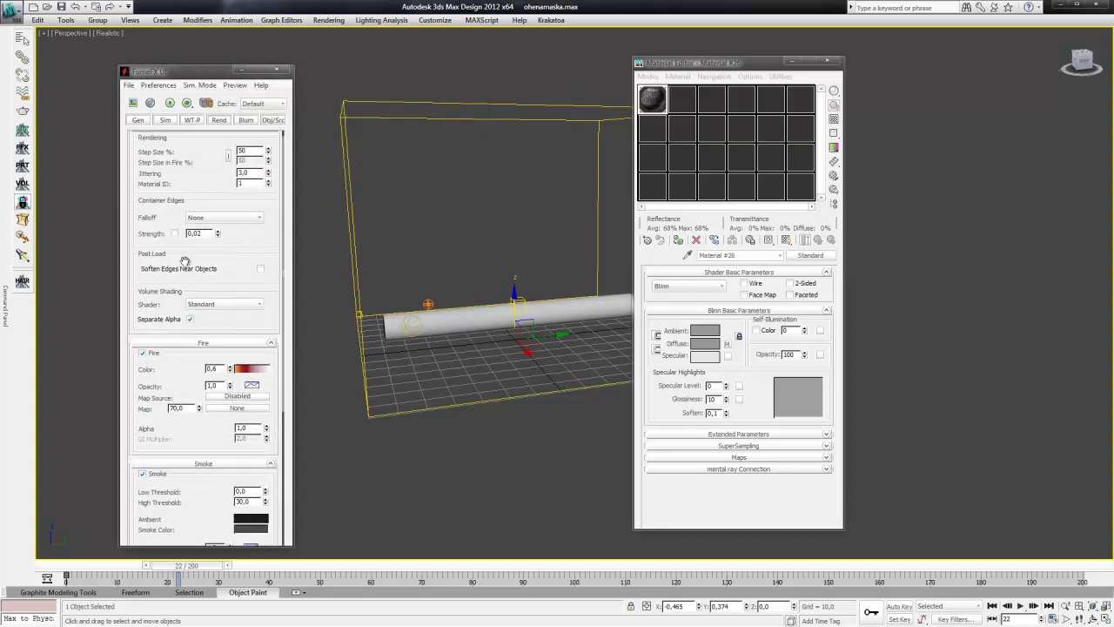
pyautogui.scroll(2, 210, 275)
# Step: On the Sim tab set X turbulence 2, noise scale 10, detail 5 and heat production 30
pyautogui.click(170, 121)
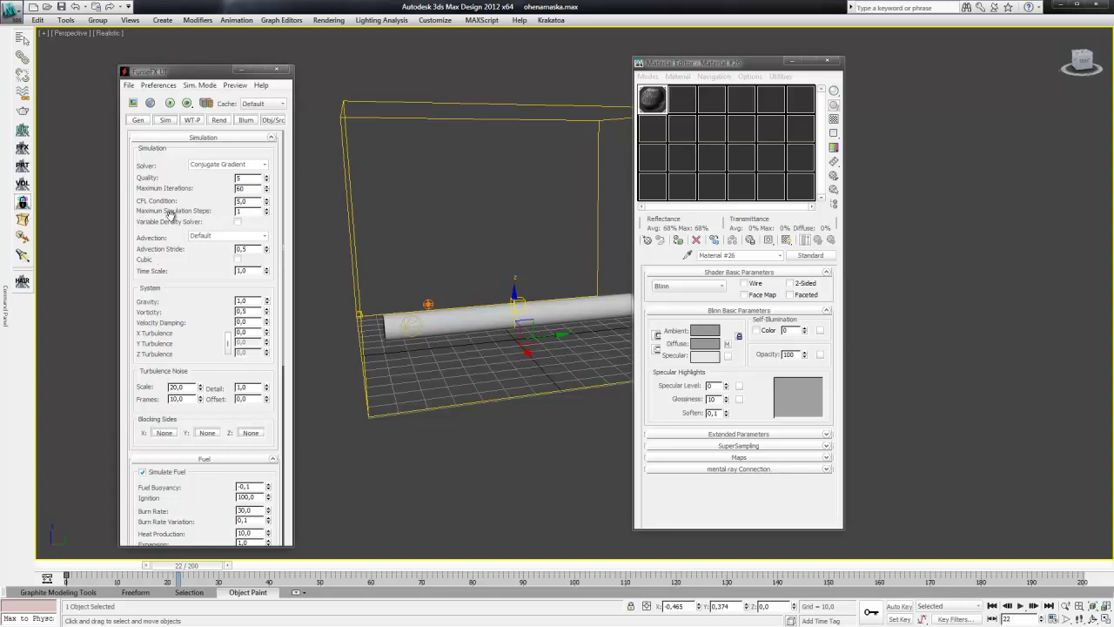
pyautogui.moveTo(207, 308); pyautogui.dragTo(204, 267)
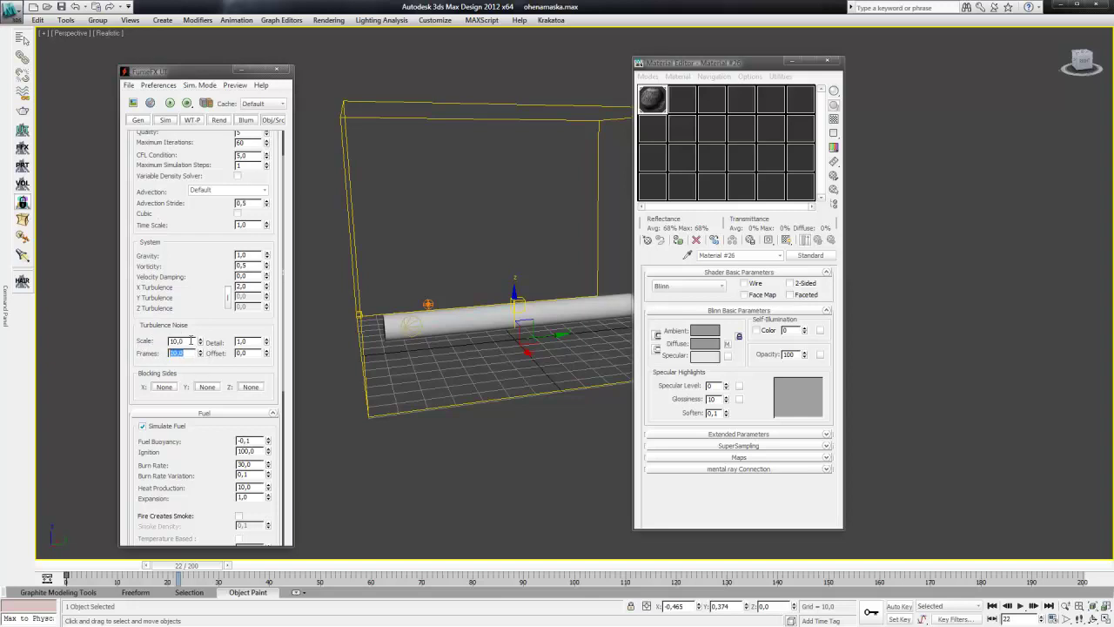
pyautogui.scroll(-2, 193, 301)
pyautogui.scroll(-2, 217, 292)
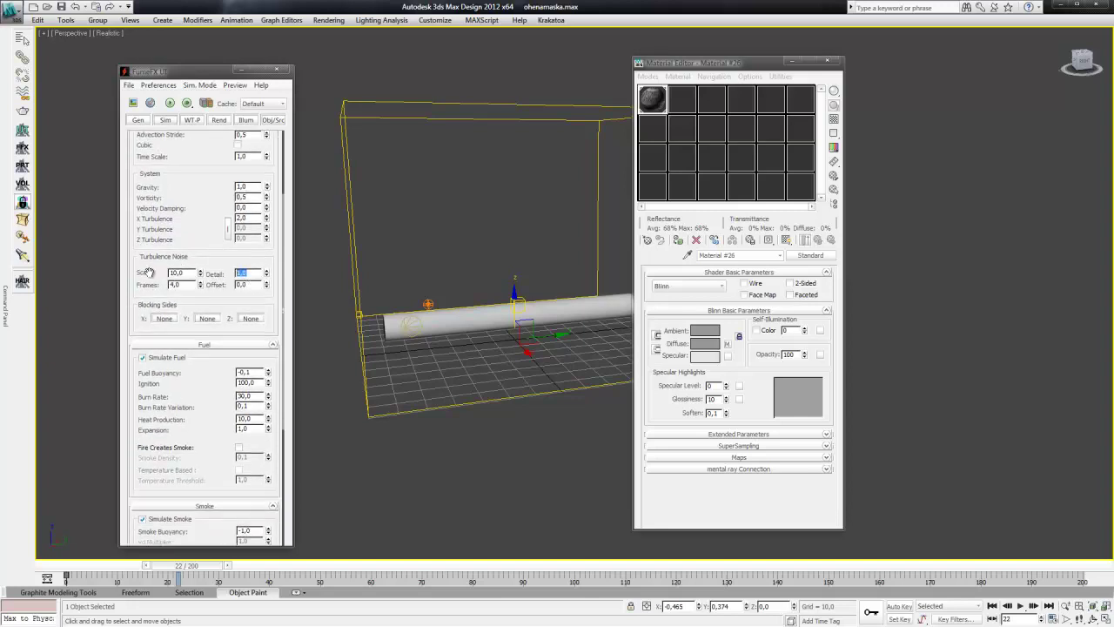
pyautogui.click(248, 273)
pyautogui.write('5')
pyautogui.moveTo(199, 256); pyautogui.dragTo(200, 127)
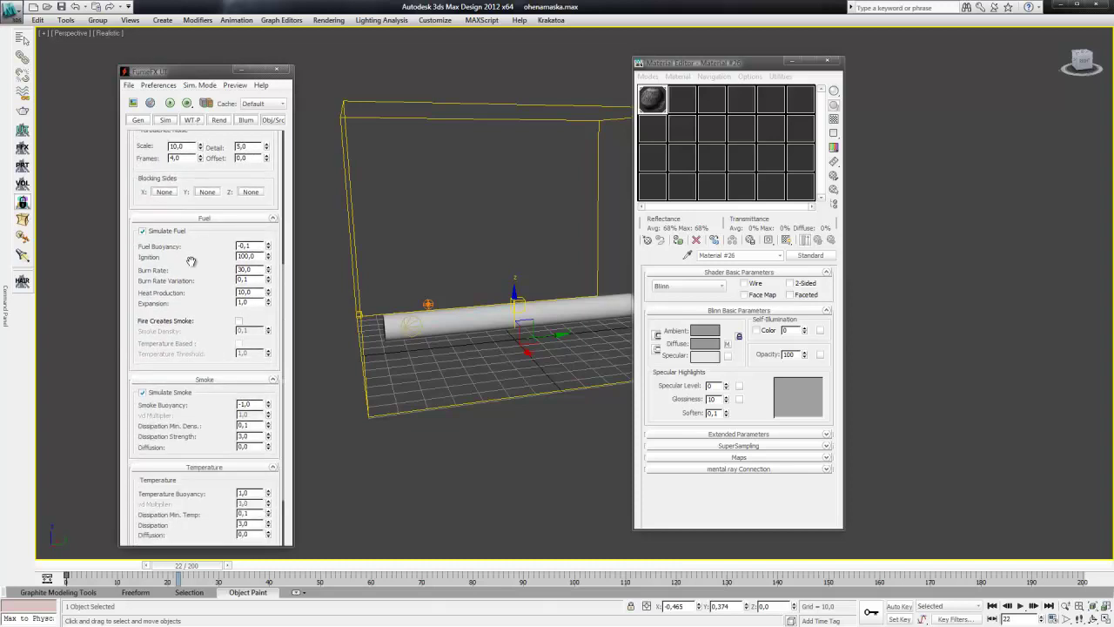
pyautogui.scroll(-1, 178, 254)
pyautogui.write('30')
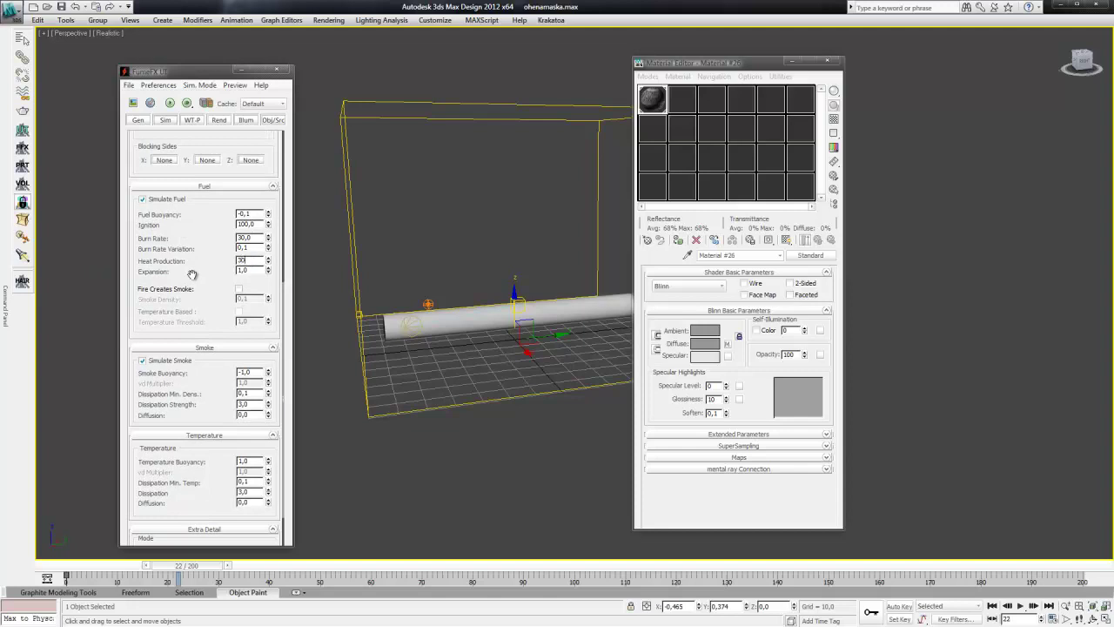
pyautogui.moveTo(199, 272); pyautogui.dragTo(195, 233)
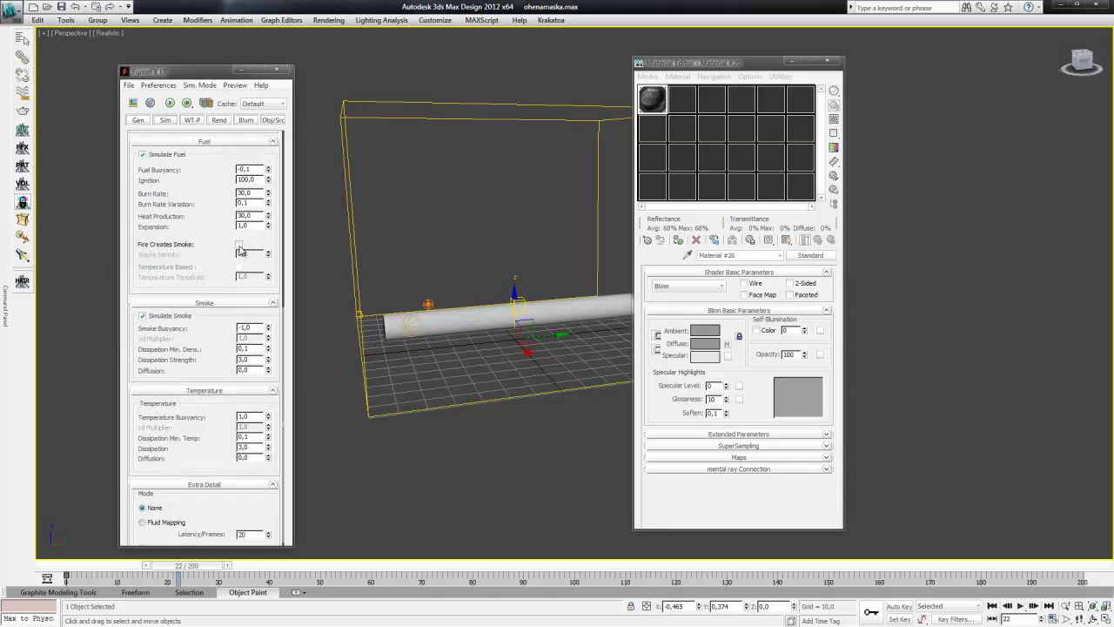
# Step: Enable Fire Creates Smoke and set its smoke density to 1
pyautogui.click(239, 244)
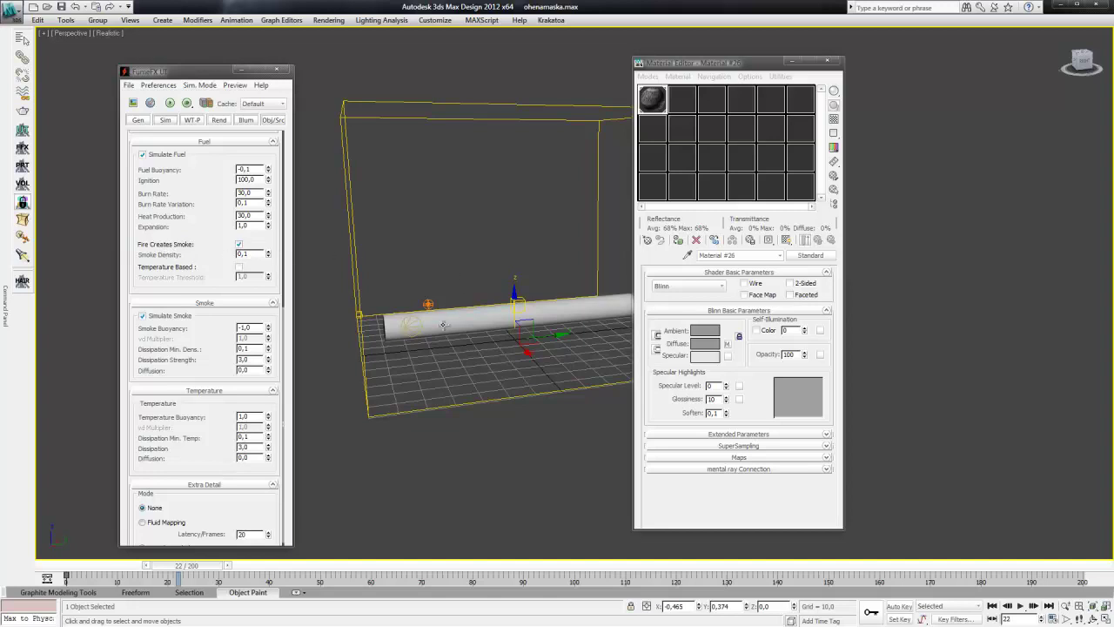
pyautogui.keyDown('alt'); pyautogui.moveTo(443, 325); pyautogui.dragTo(367, 275, button='middle'); pyautogui.keyUp('alt')
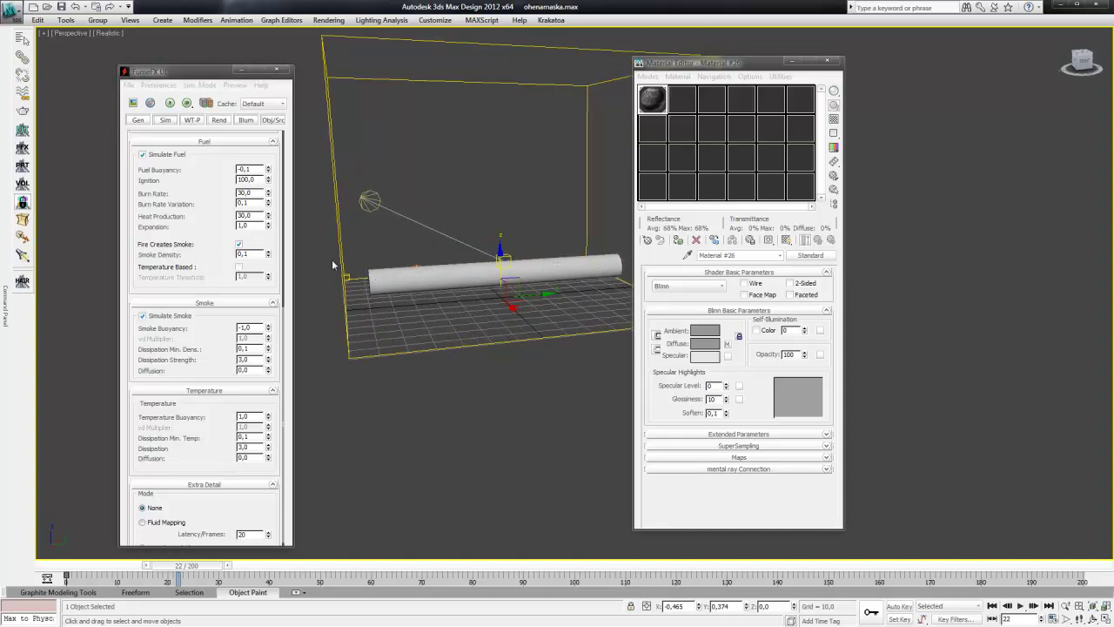
pyautogui.doubleClick(251, 254)
pyautogui.write('1')
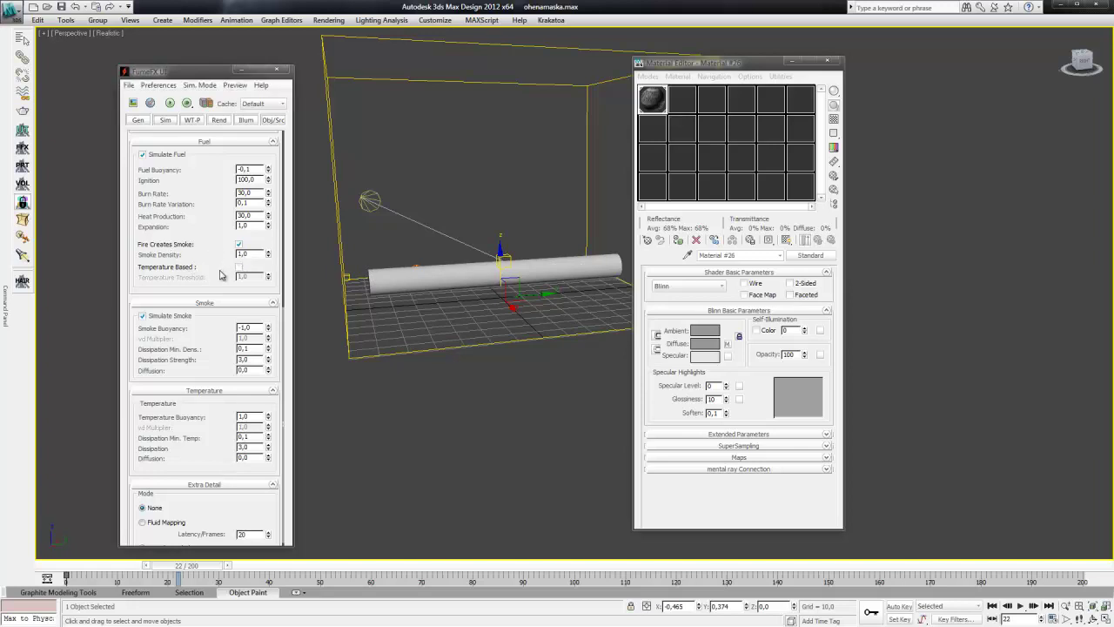
pyautogui.scroll(-1, 187, 248)
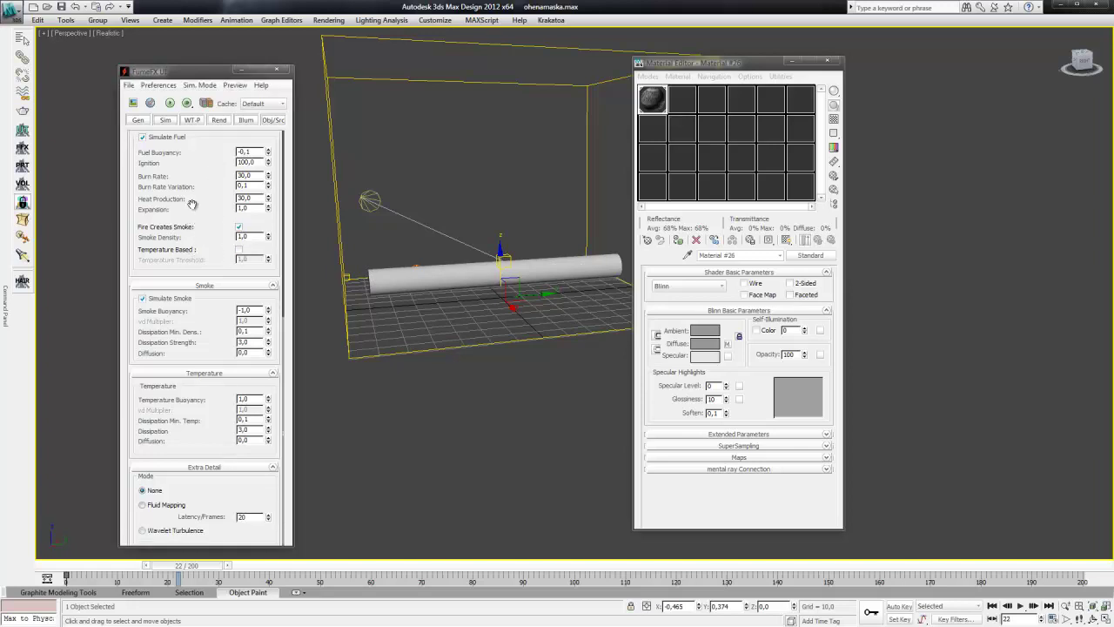
pyautogui.scroll(2, 199, 329)
pyautogui.scroll(2, 200, 348)
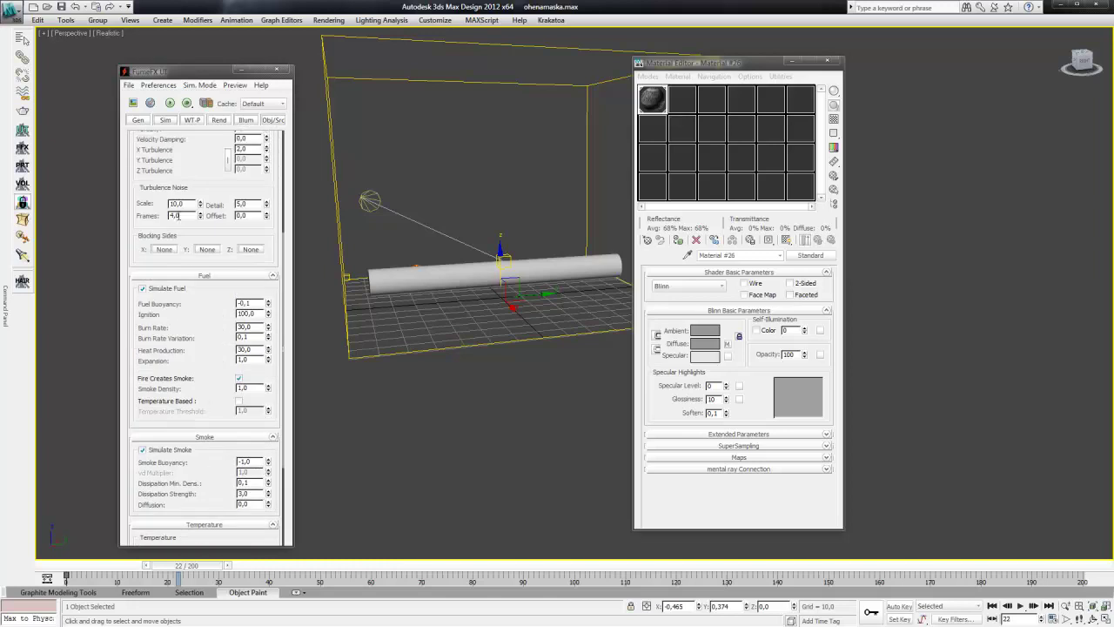
pyautogui.scroll(2, 209, 392)
pyautogui.scroll(3, 219, 433)
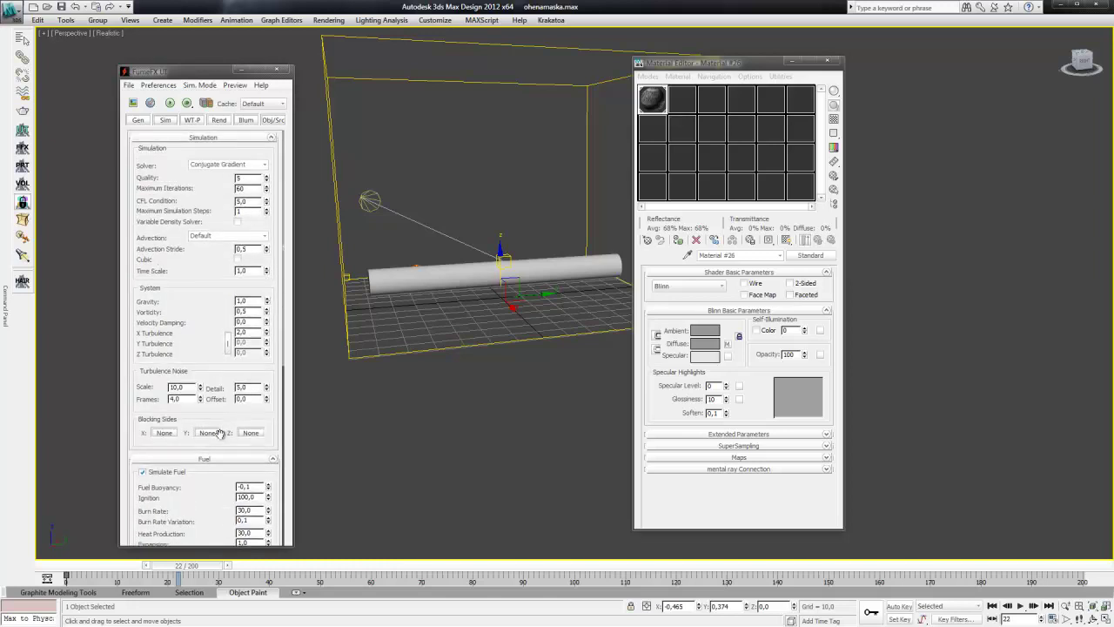
# Step: Review the Gen tab's simulation area, output range 0–200 and output path
pyautogui.click(140, 121)
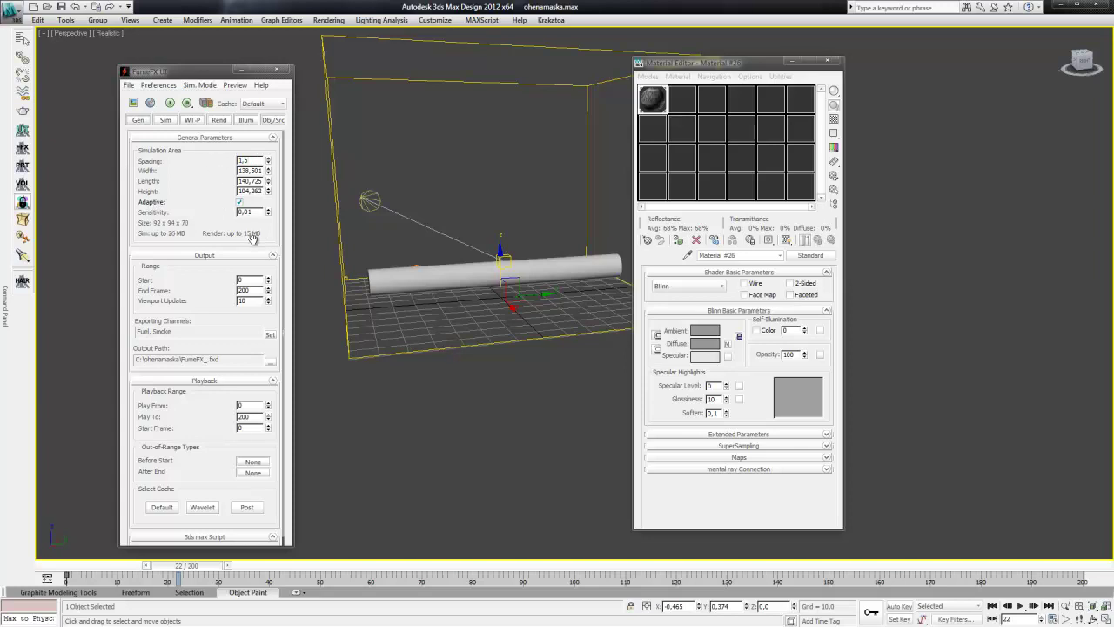
pyautogui.scroll(-1, 226, 209)
pyautogui.scroll(-1, 205, 174)
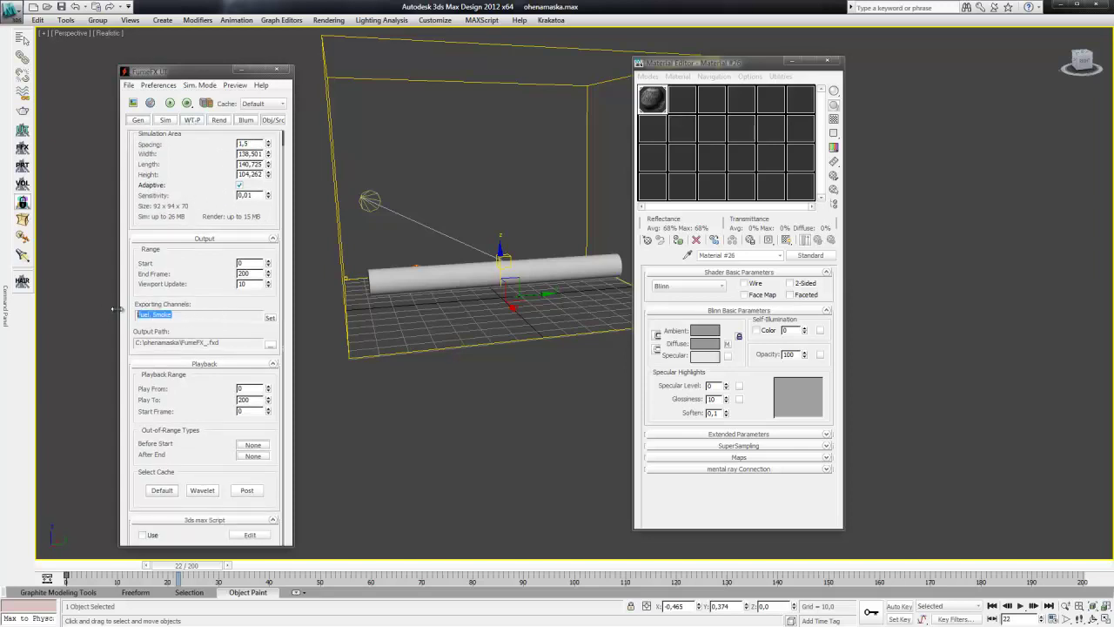
pyautogui.moveTo(194, 276); pyautogui.dragTo(198, 321)
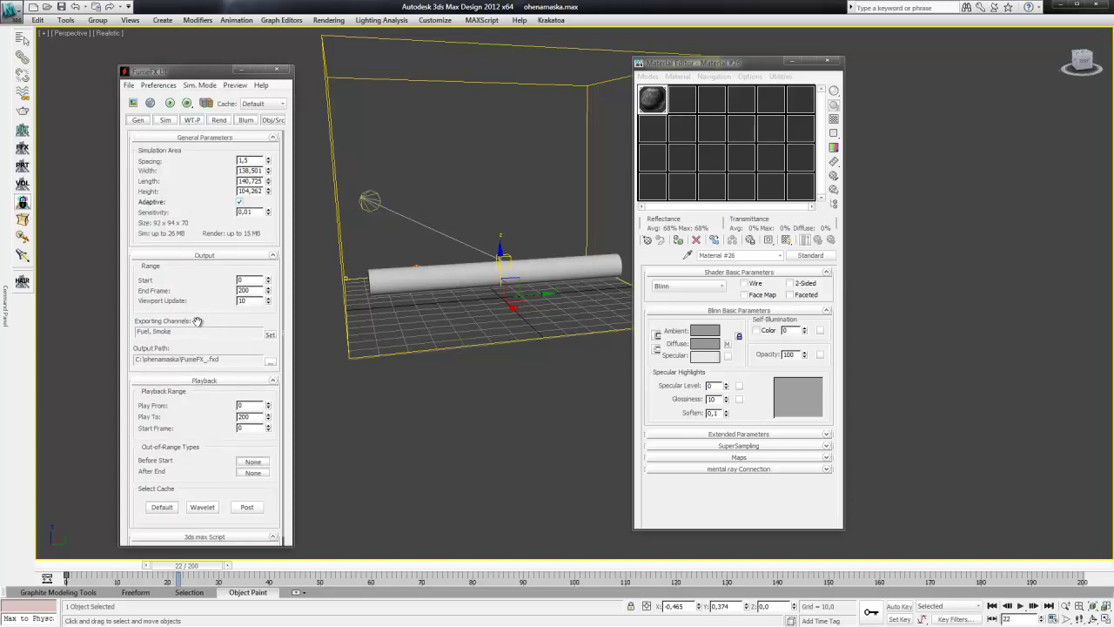
pyautogui.click(229, 358)
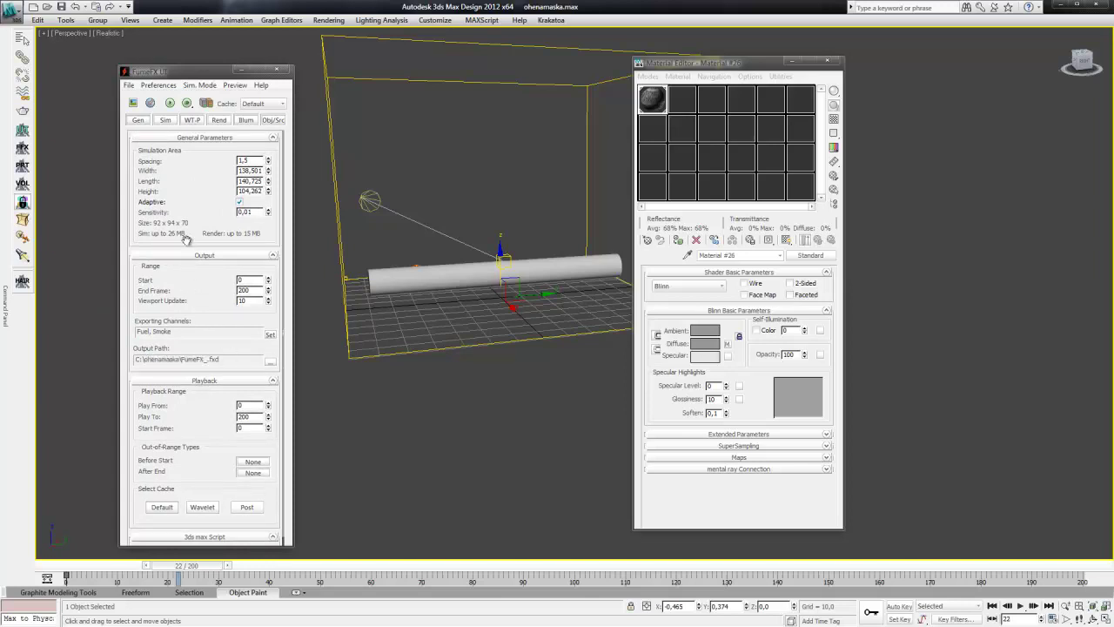
pyautogui.click(140, 101)
# Step: Open and enlarge the FumeFX Output Preview at upper right, then start the simulation
pyautogui.click(828, 61)
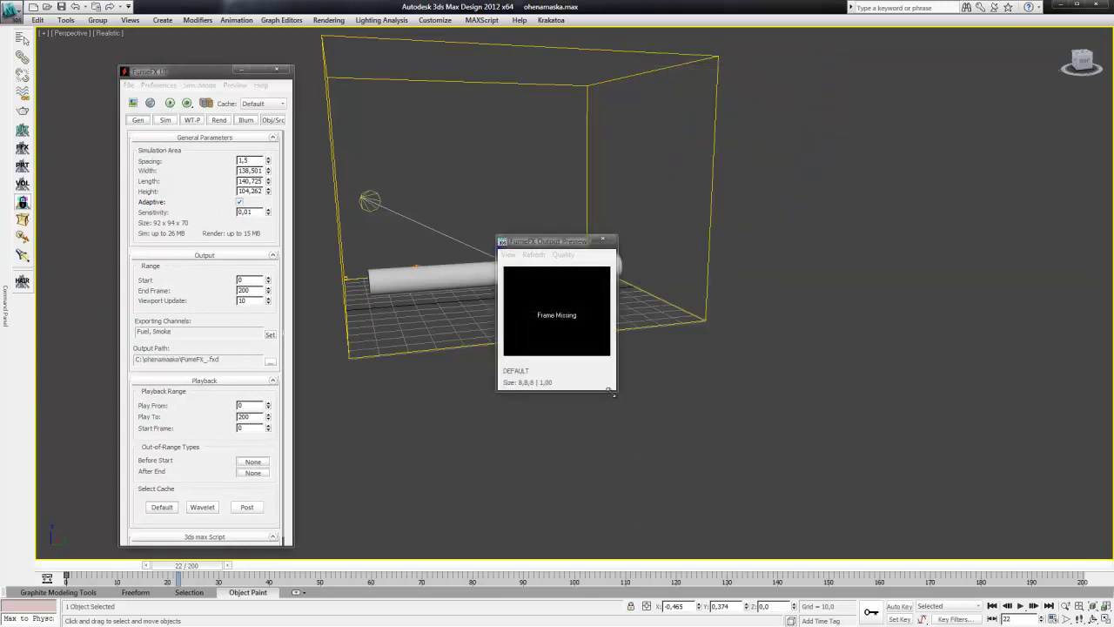
pyautogui.moveTo(609, 391); pyautogui.dragTo(842, 613)
pyautogui.moveTo(672, 245); pyautogui.dragTo(876, 122)
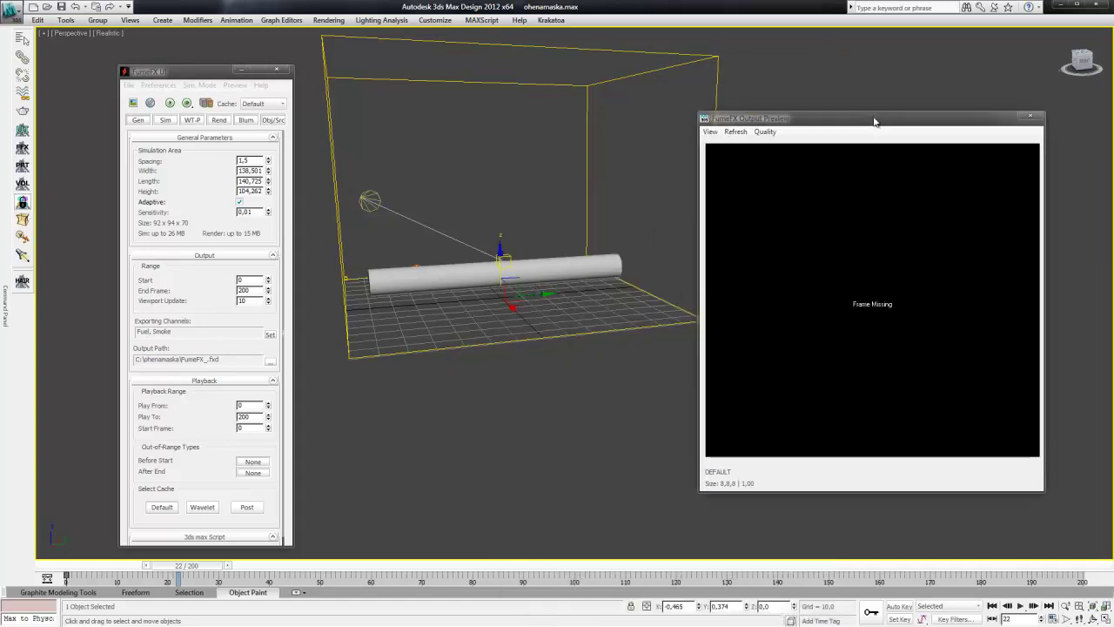
pyautogui.click(171, 103)
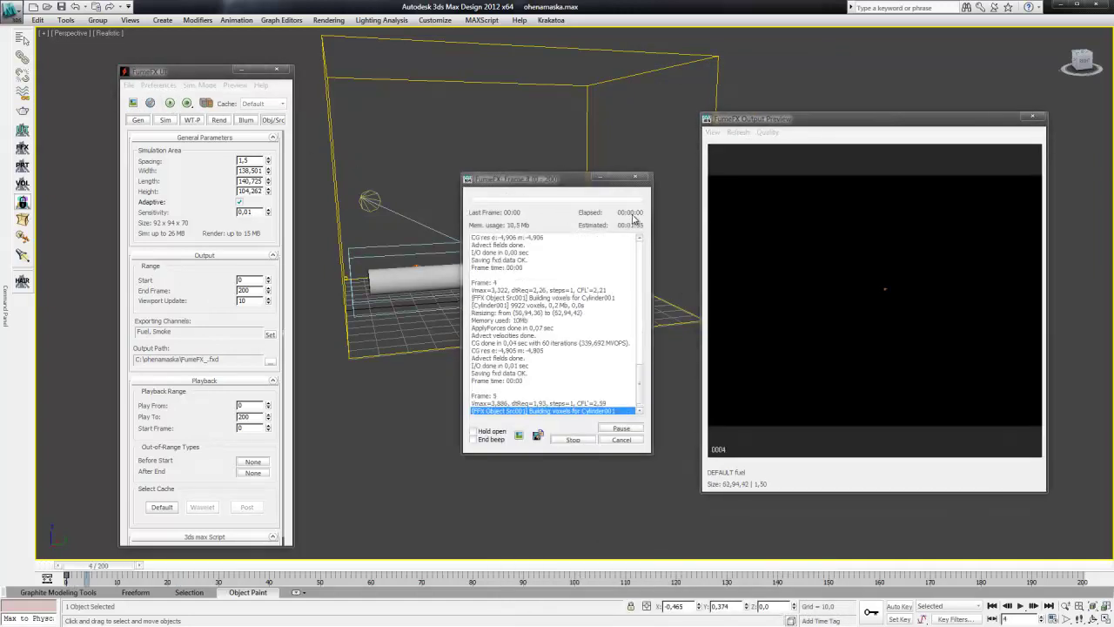
# Step: Rearrange the progress and preview windows while the simulation runs to about frame 100
pyautogui.scroll(5, 402, 269)
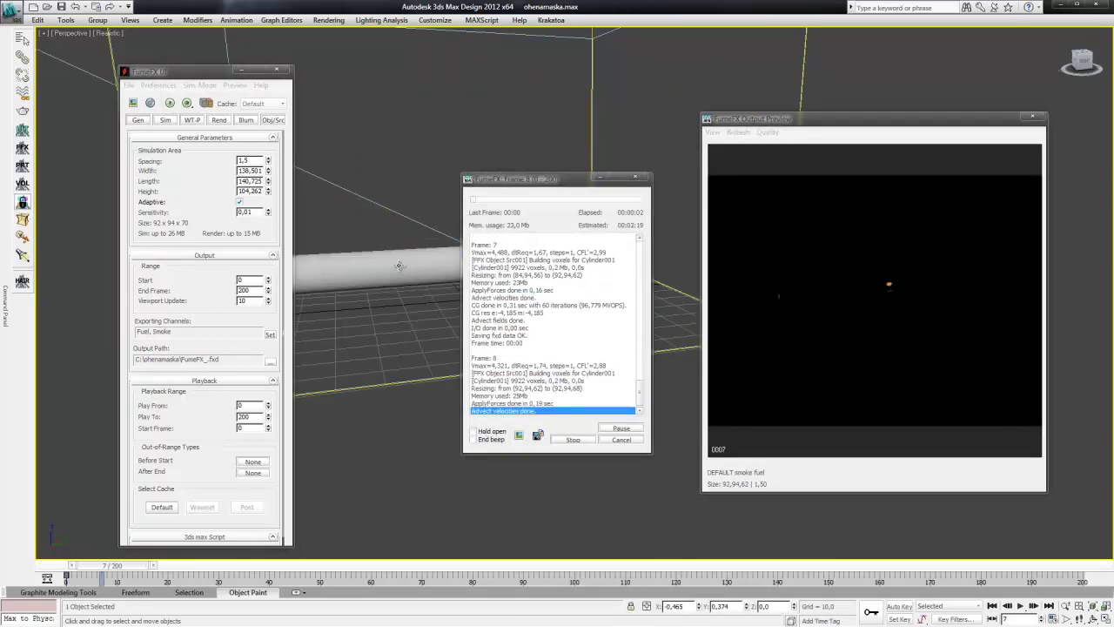
pyautogui.moveTo(403, 269); pyautogui.dragTo(451, 264, button='middle')
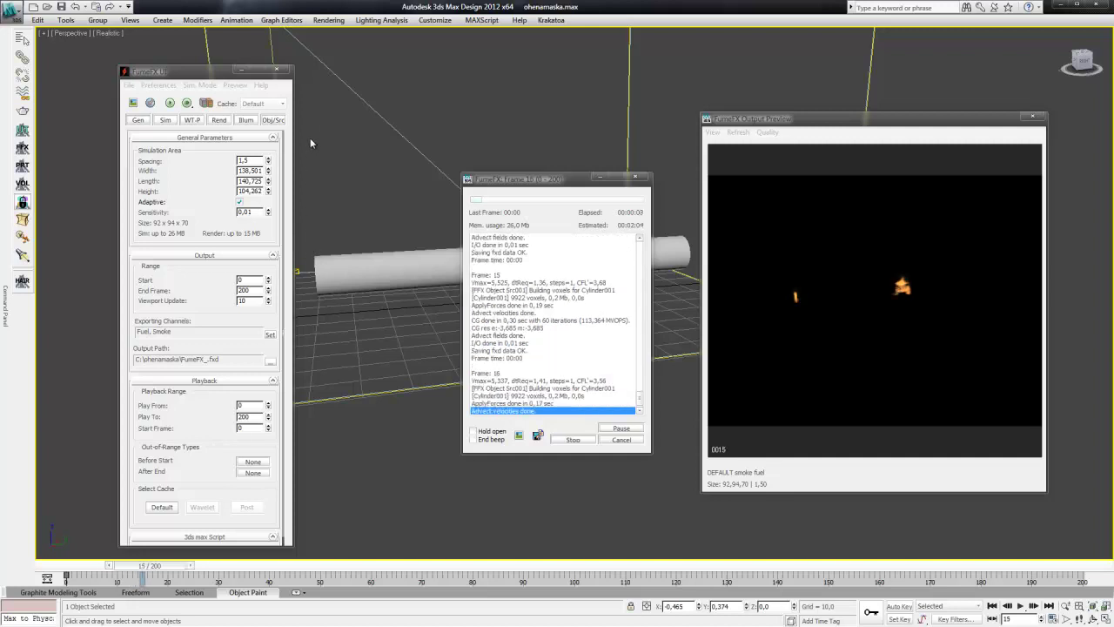
pyautogui.click(283, 20)
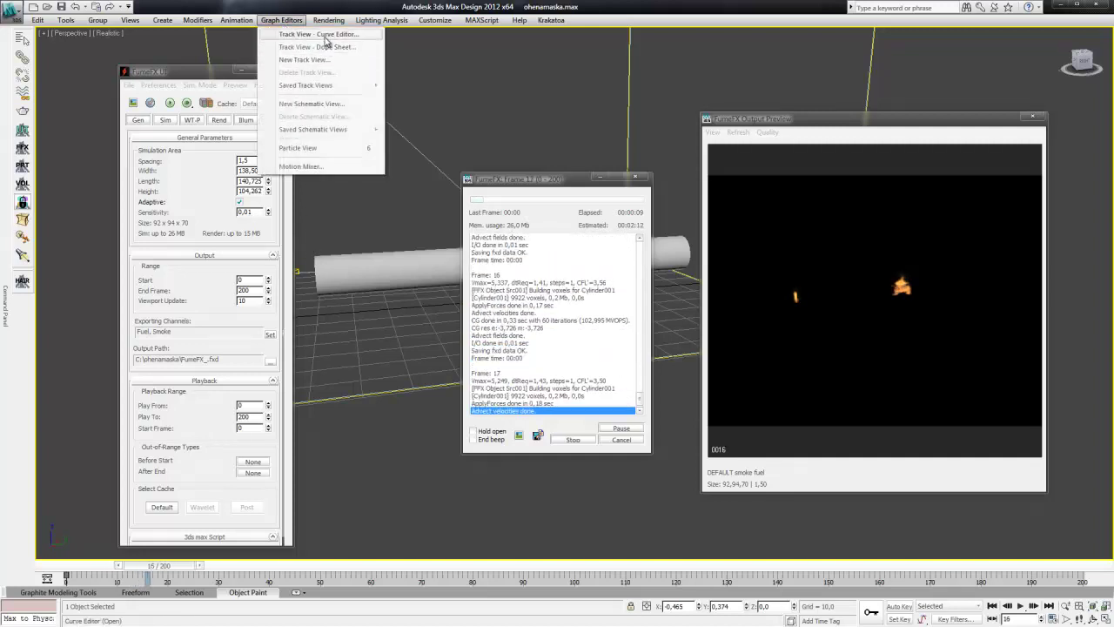
pyautogui.click(329, 20)
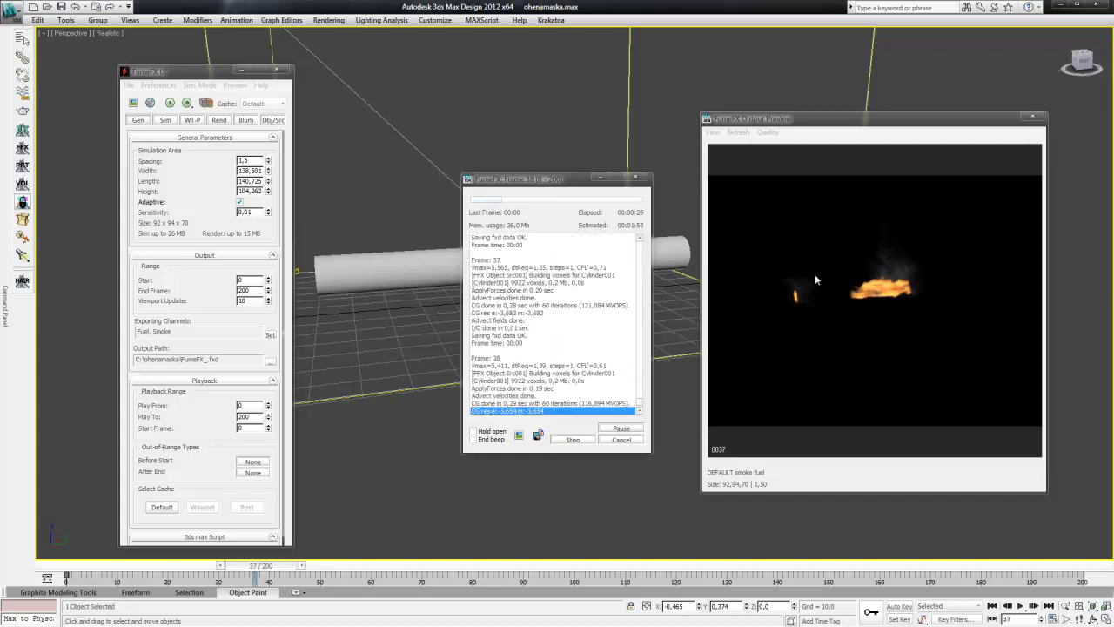
pyautogui.moveTo(564, 179); pyautogui.dragTo(452, 160)
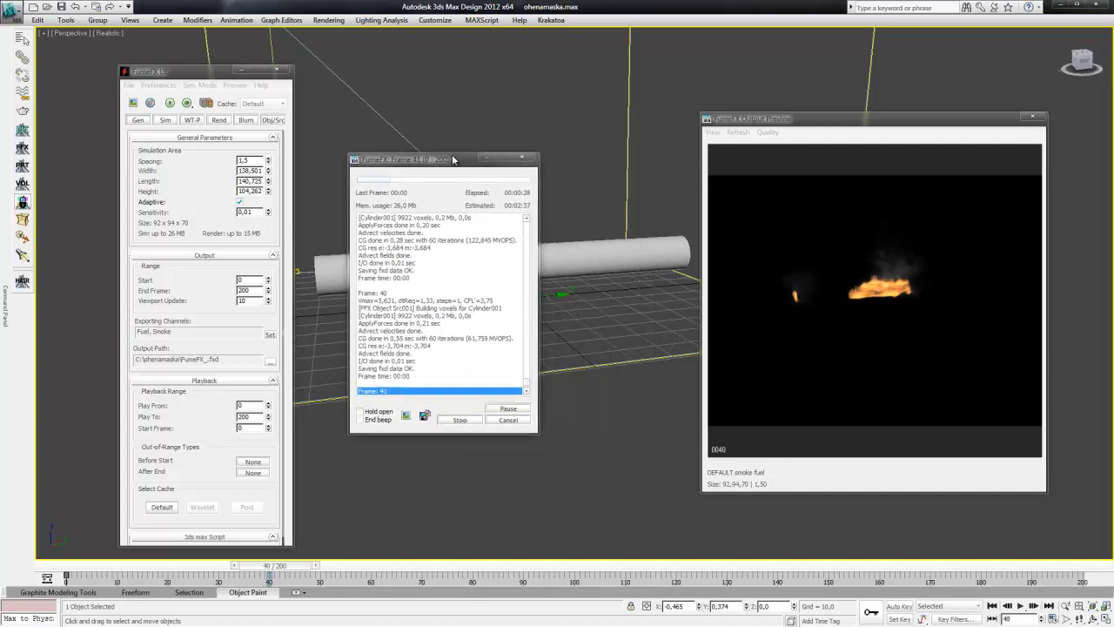
pyautogui.moveTo(833, 118); pyautogui.dragTo(718, 112)
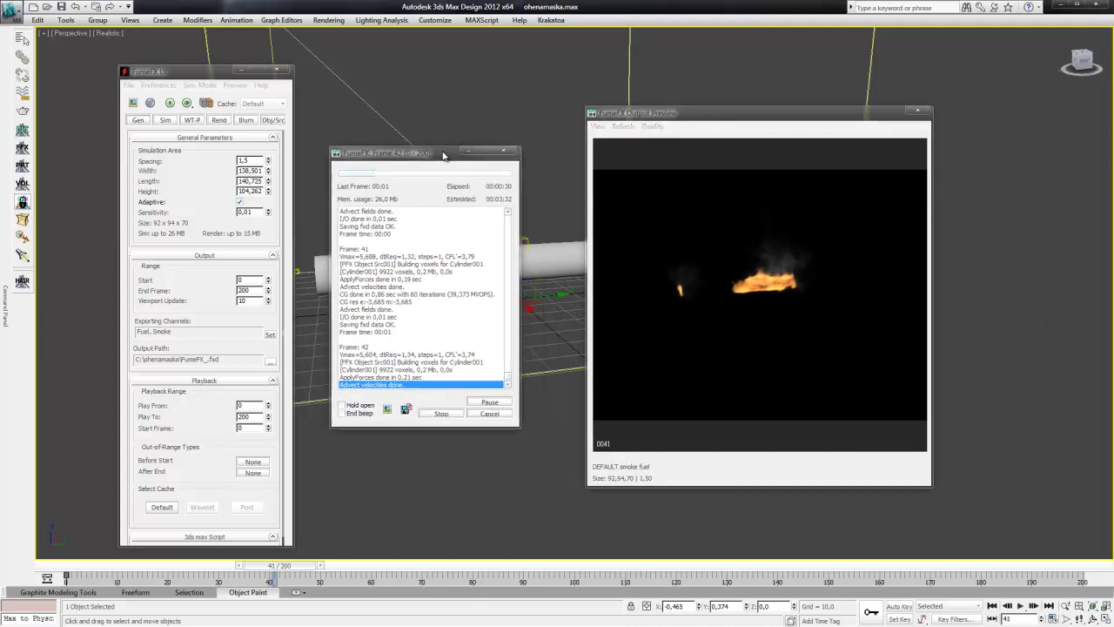
pyautogui.moveTo(465, 154); pyautogui.dragTo(428, 131)
pyautogui.moveTo(640, 119); pyautogui.dragTo(595, 109)
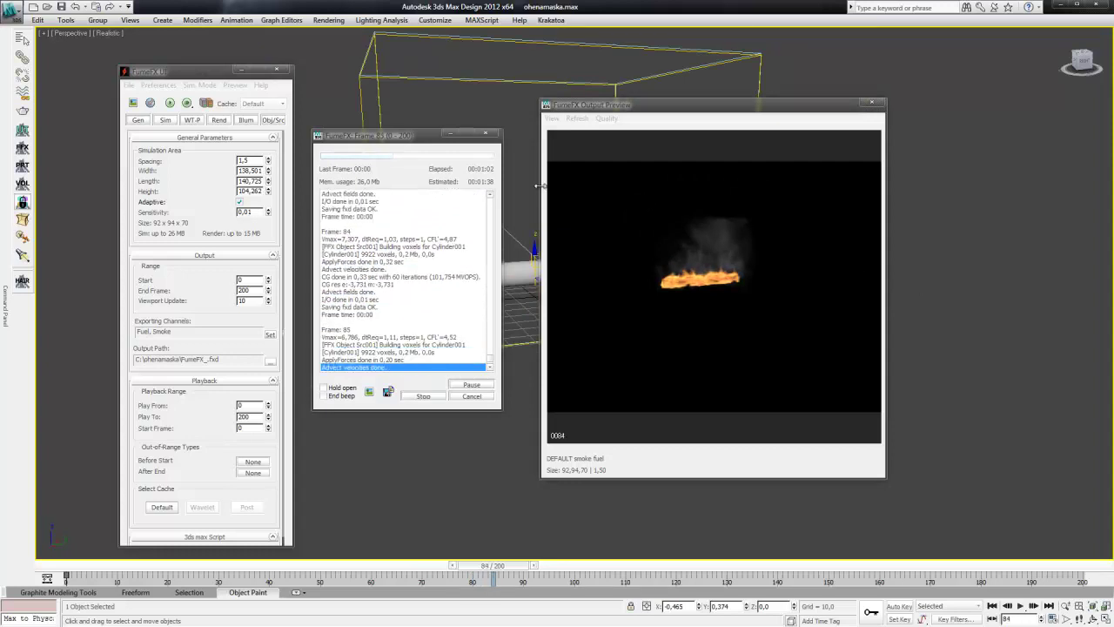
pyautogui.moveTo(587, 105); pyautogui.dragTo(716, 105)
pyautogui.moveTo(417, 136); pyautogui.dragTo(381, 132)
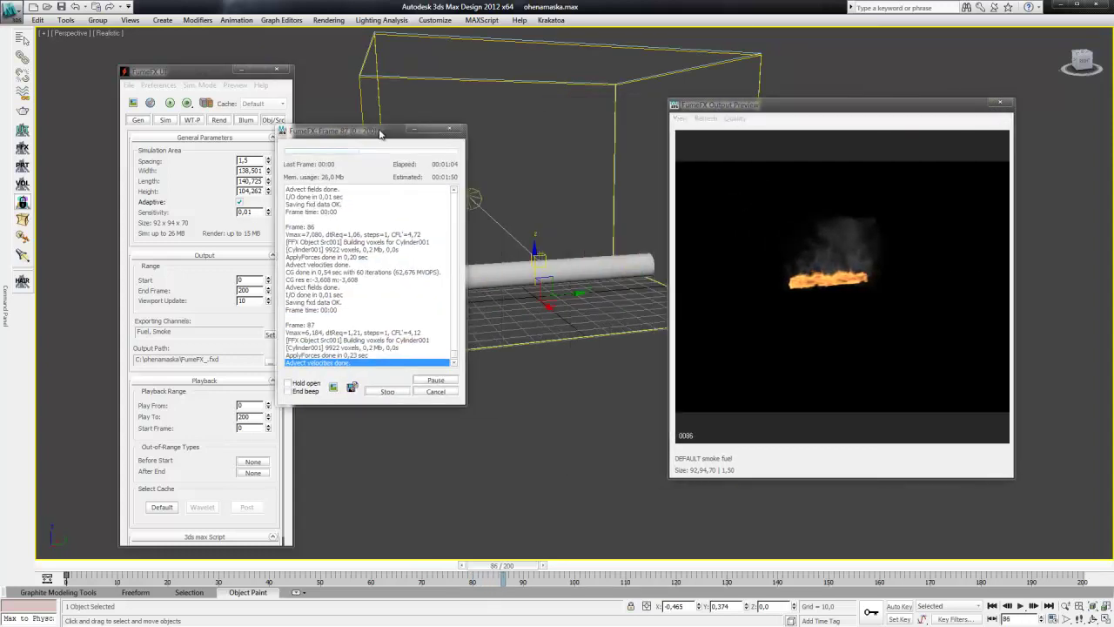
pyautogui.scroll(4, 551, 276)
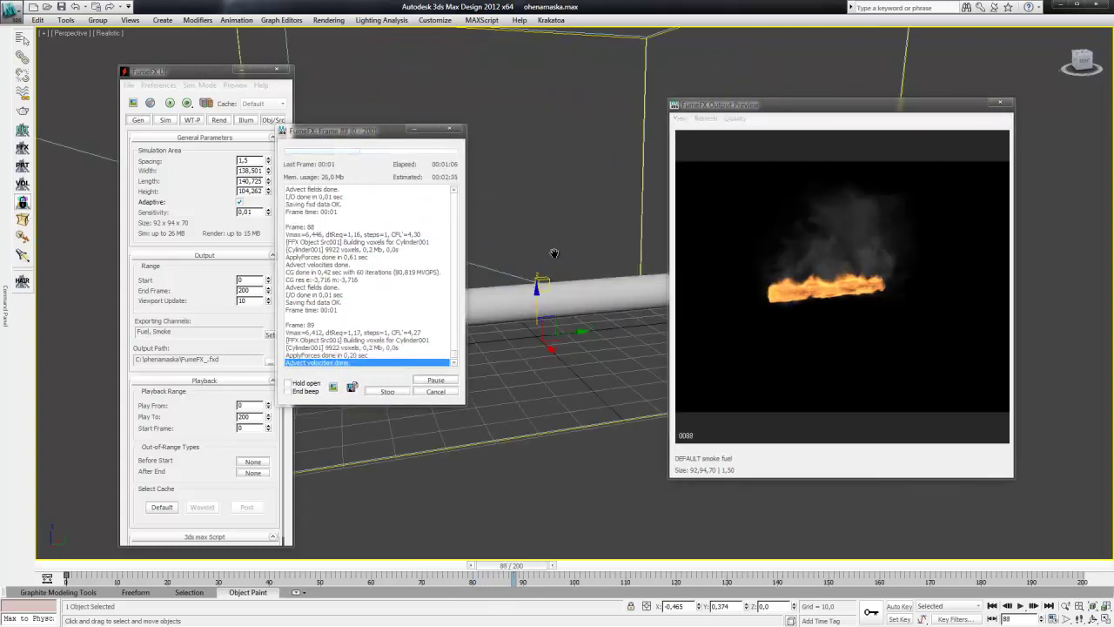
pyautogui.moveTo(551, 276); pyautogui.dragTo(612, 288, button='middle')
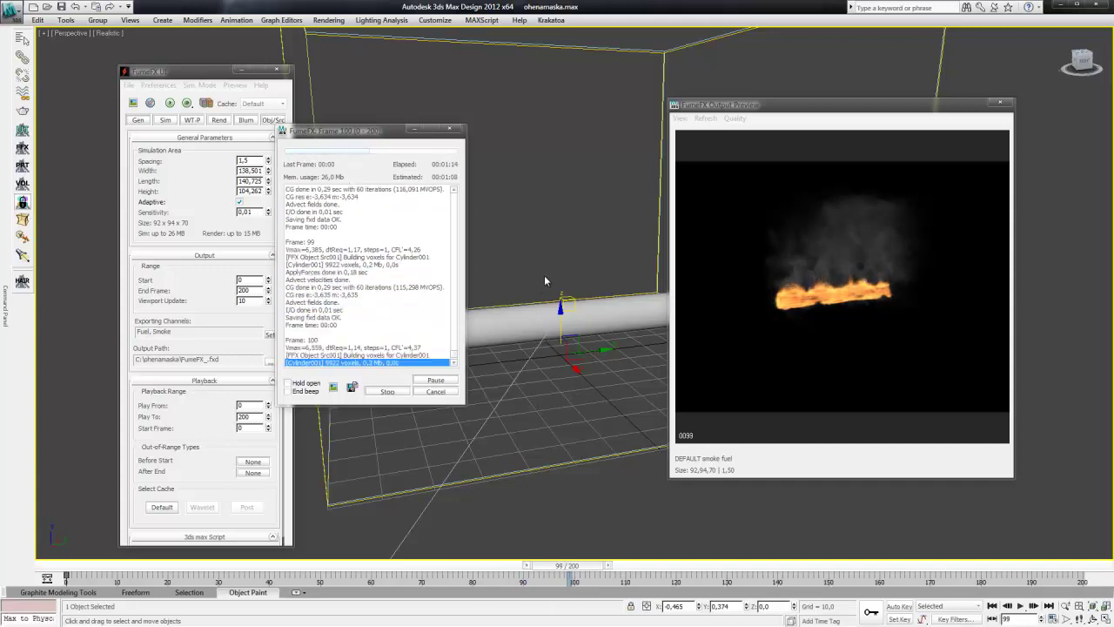
# Step: Stop the simulation near frame 102, enlarge the preview, and scrub back to earlier frames
pyautogui.click(433, 393)
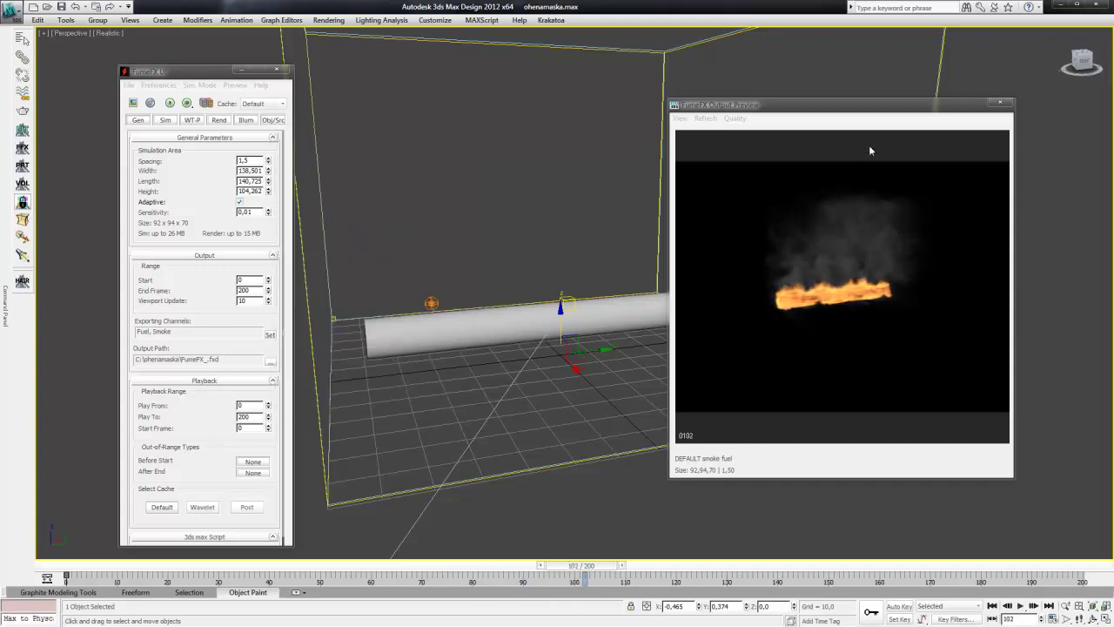
pyautogui.moveTo(870, 104); pyautogui.dragTo(601, 72)
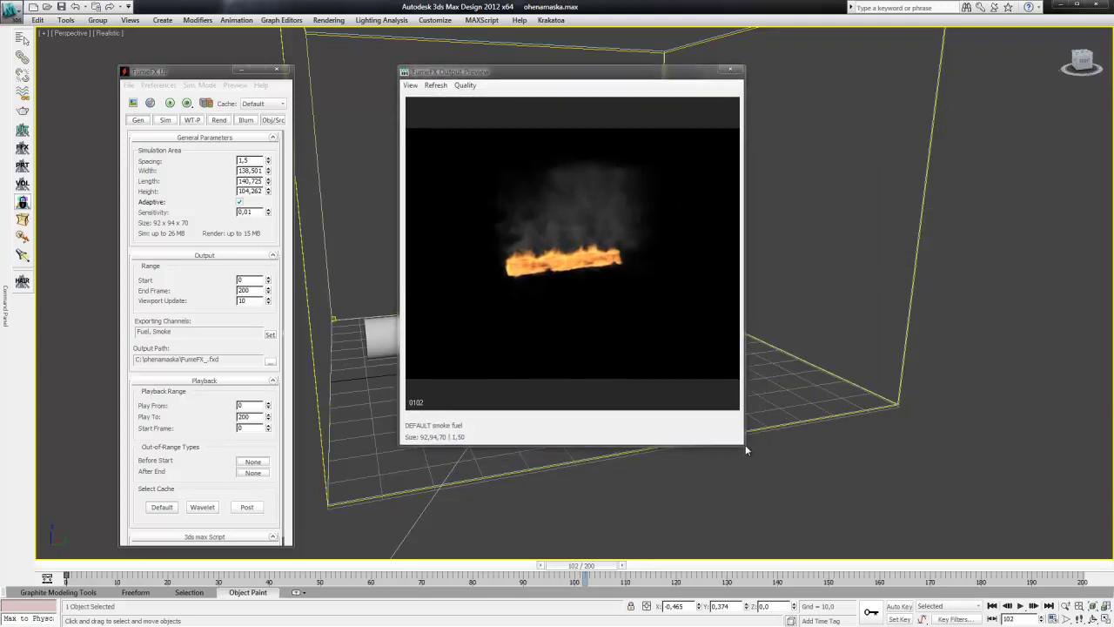
pyautogui.moveTo(746, 447); pyautogui.dragTo(844, 545)
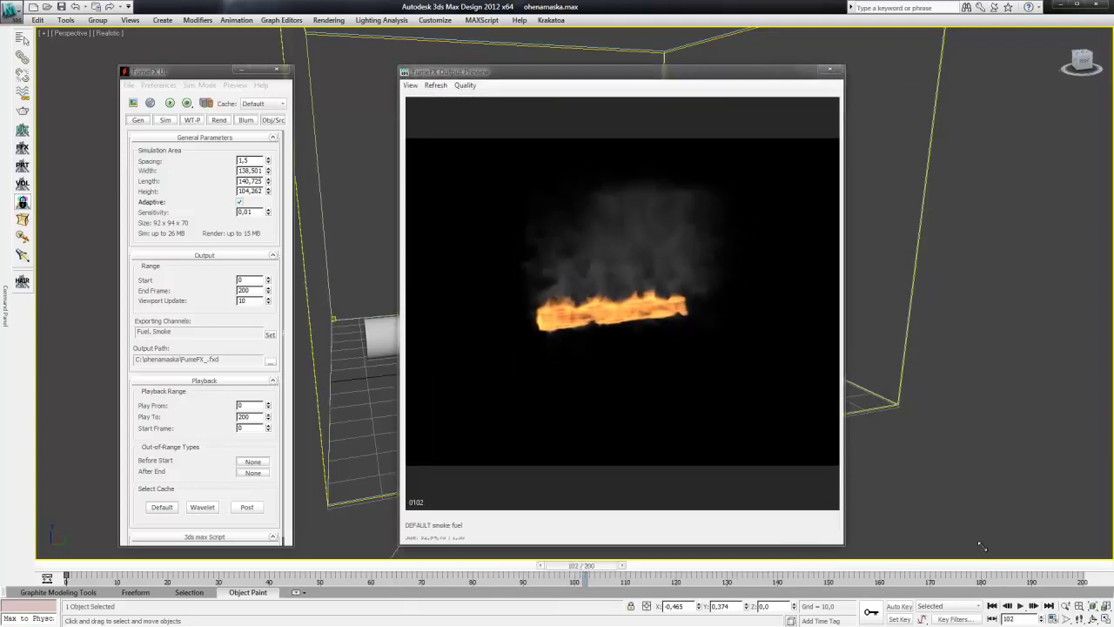
pyautogui.moveTo(170, 567)
pyautogui.mouseDown()
pyautogui.moveTo(597, 570)
pyautogui.moveTo(473, 568)
pyautogui.mouseUp()
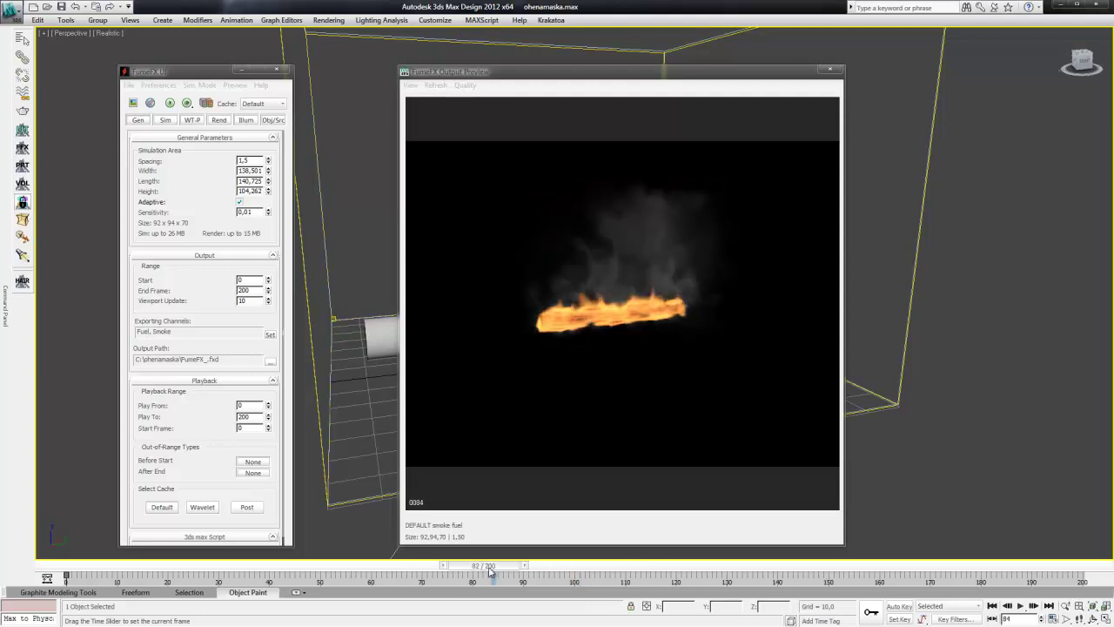
# Step: Browse the Sim tab settings and reposition the FumeFX windows
pyautogui.click(173, 122)
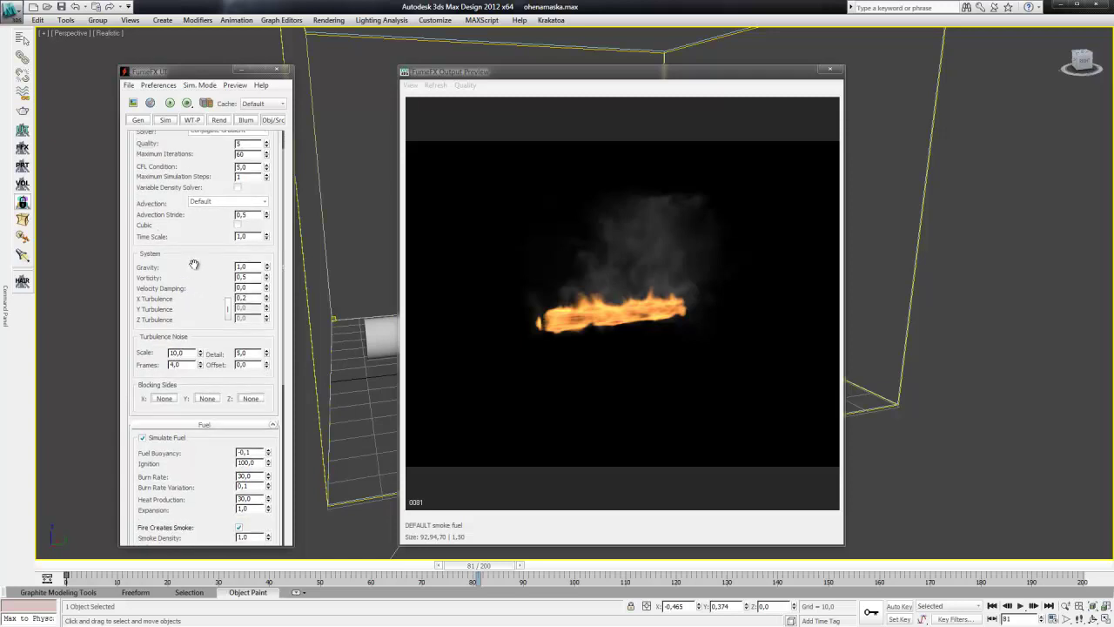
pyautogui.scroll(-2, 190, 347)
pyautogui.moveTo(221, 65); pyautogui.dragTo(198, 56)
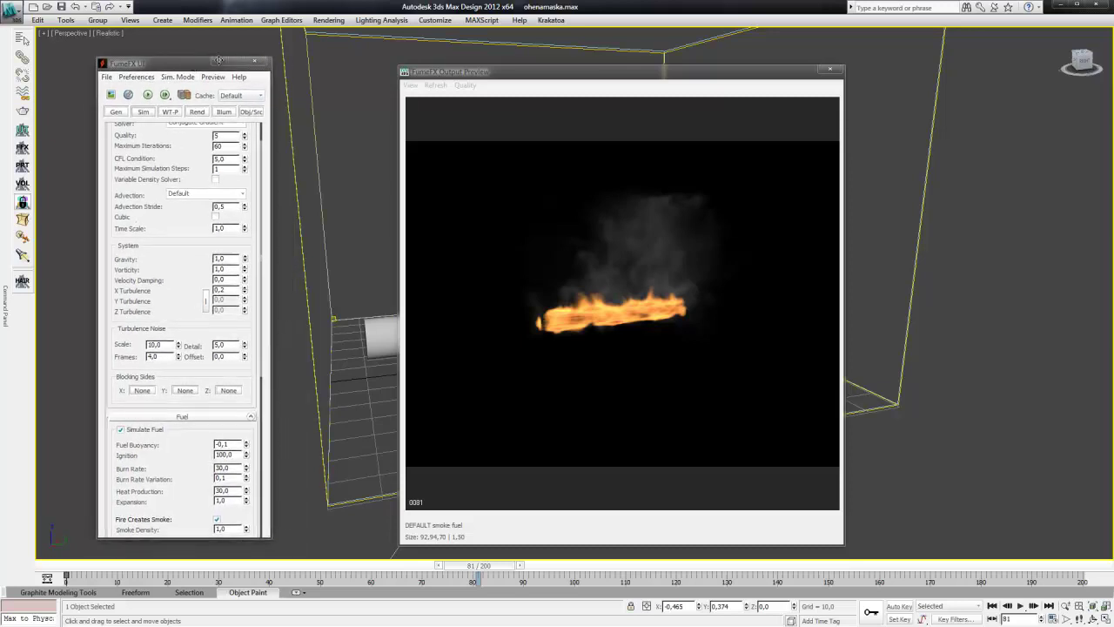
pyautogui.moveTo(450, 73); pyautogui.dragTo(535, 76)
# Step: Close the FumeFX windows and create a Standard material in the second sample slot
pyautogui.click(420, 218)
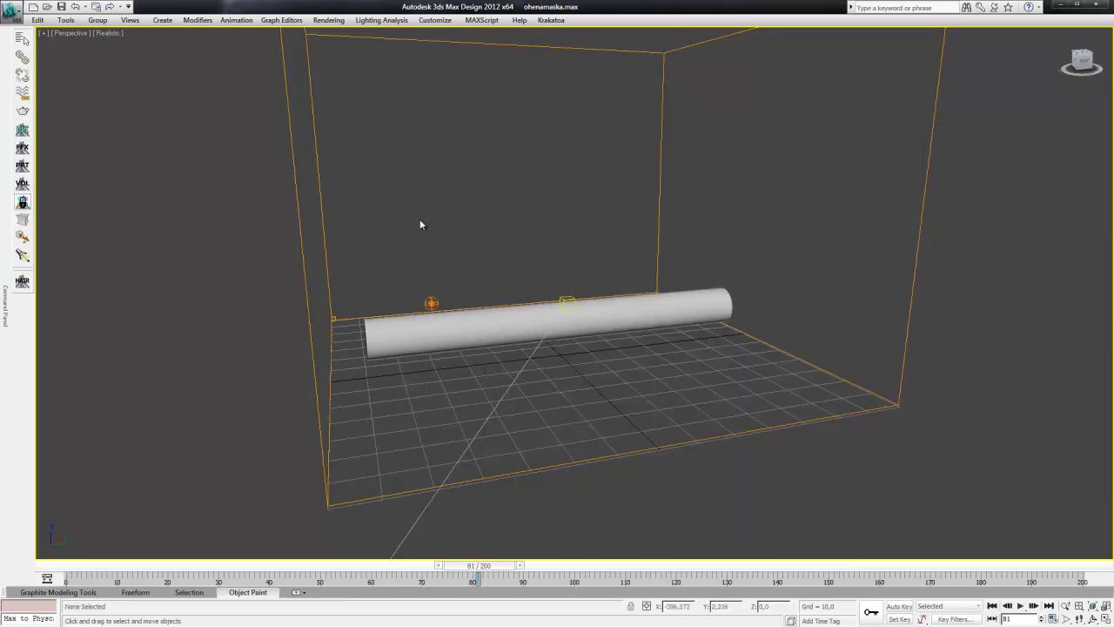
pyautogui.press('m')
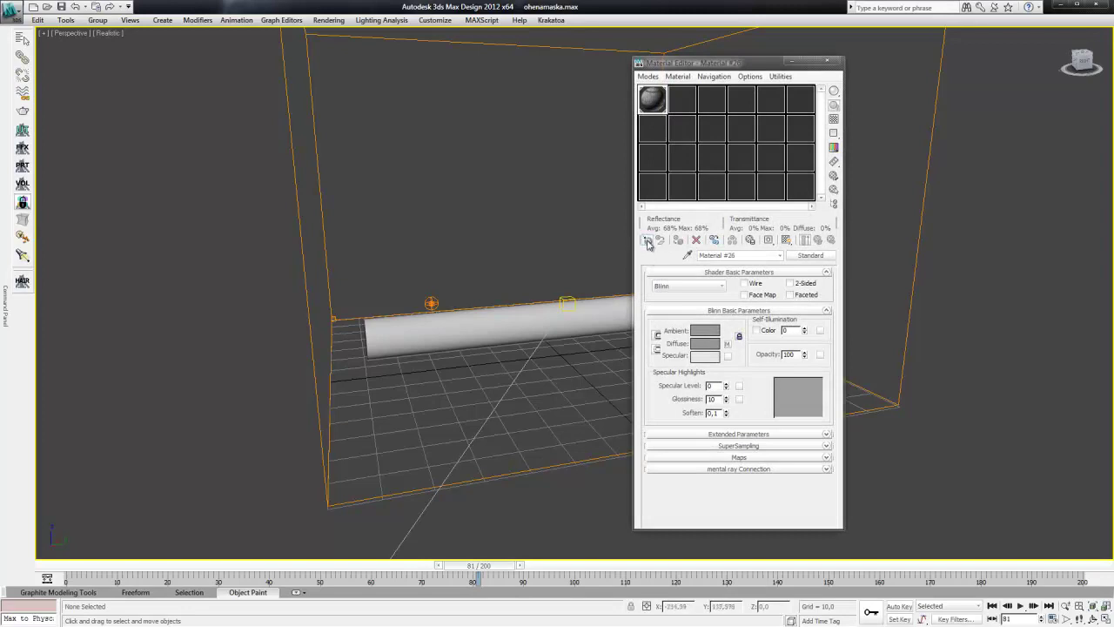
pyautogui.click(647, 243)
pyautogui.click(680, 109)
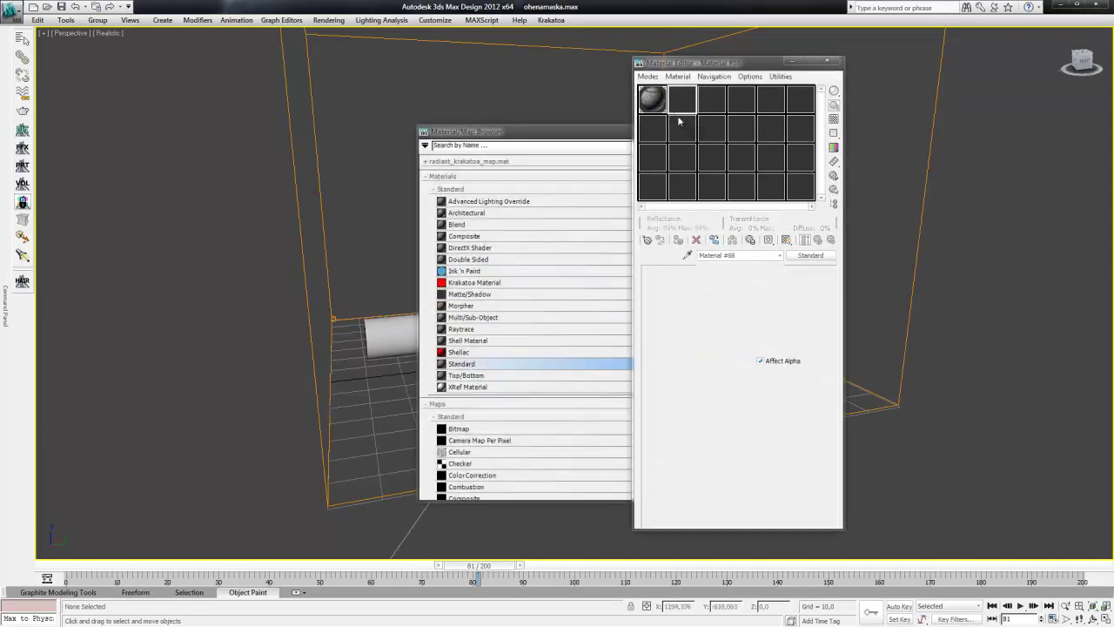
pyautogui.click(623, 143)
pyautogui.click(696, 131)
# Step: Select the cylinder and give its material a near-black diffuse colour
pyautogui.scroll(2, 465, 289)
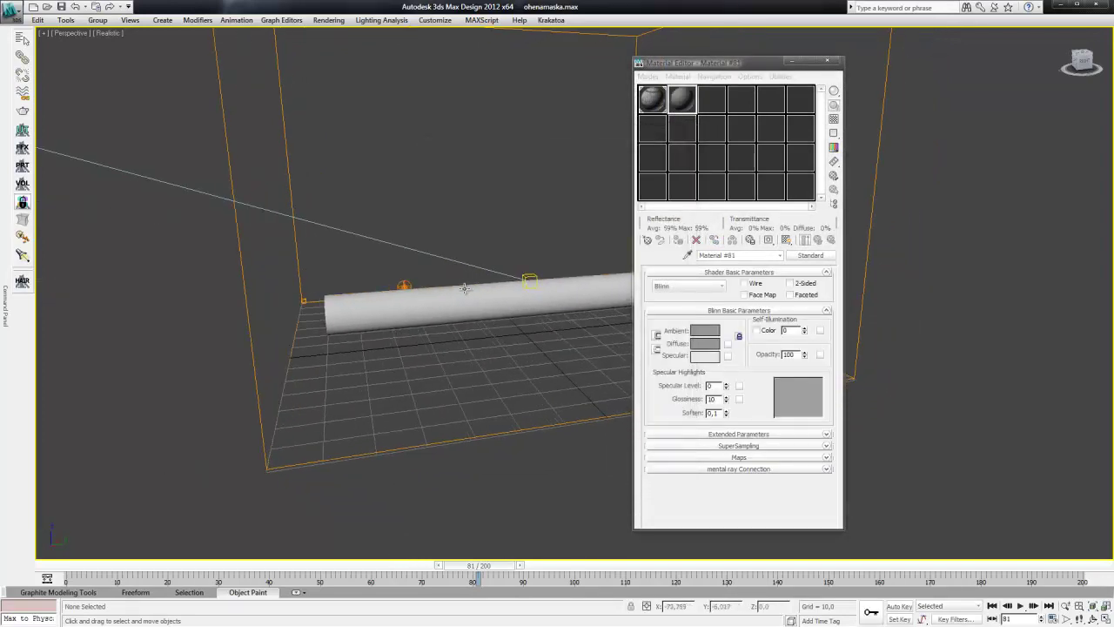
pyautogui.click(499, 302)
pyautogui.moveTo(493, 267); pyautogui.dragTo(468, 197, button='middle')
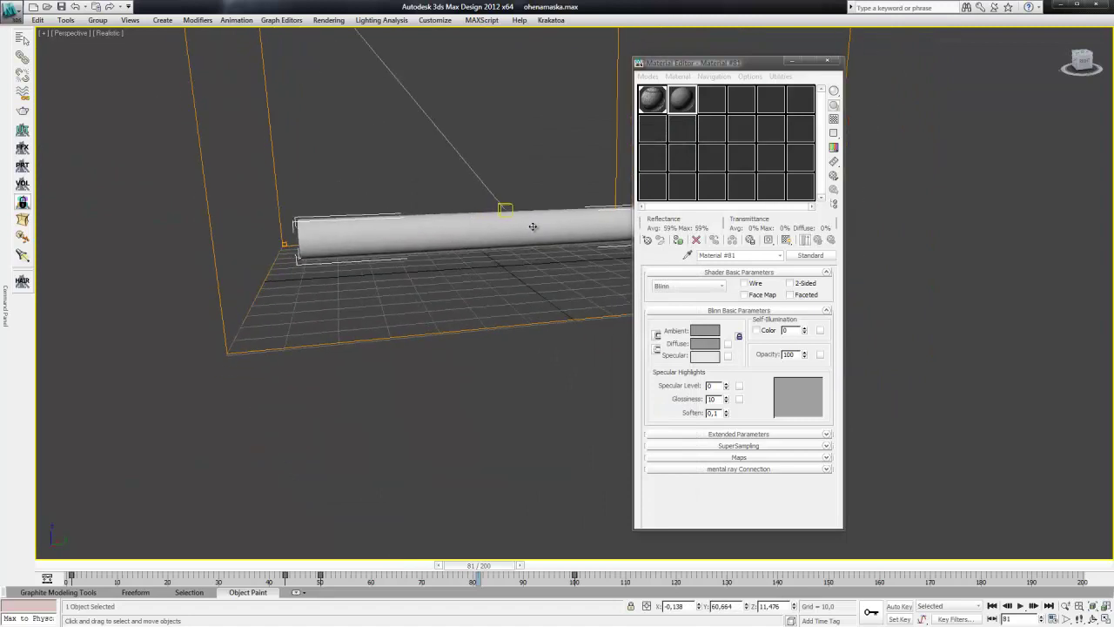
pyautogui.moveTo(468, 275); pyautogui.dragTo(455, 284, button='middle')
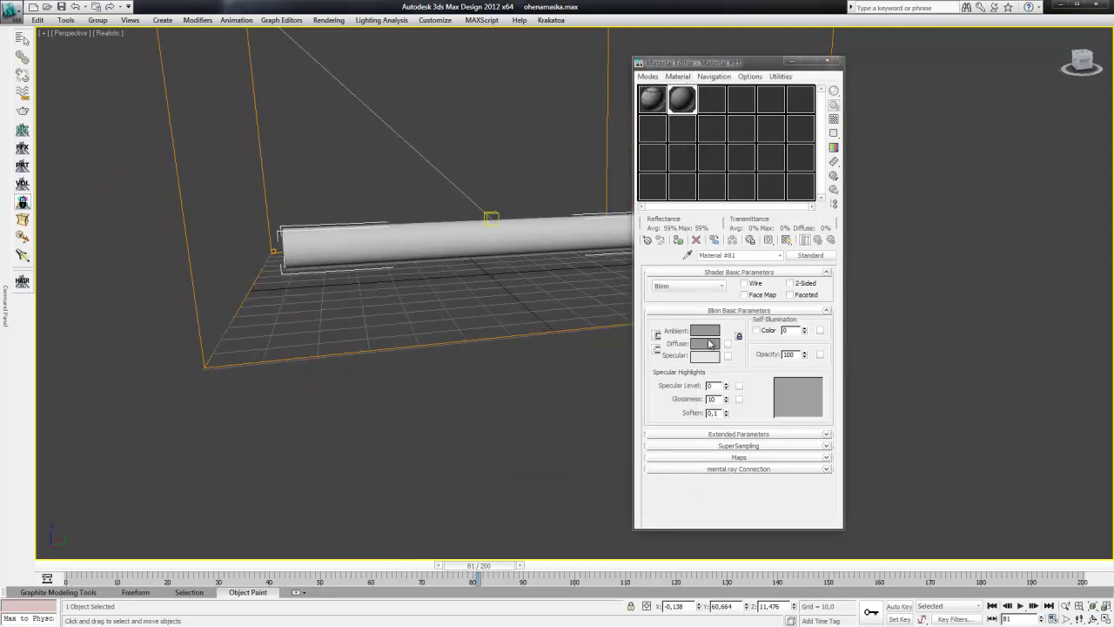
pyautogui.click(710, 344)
pyautogui.moveTo(330, 121); pyautogui.dragTo(339, 73)
pyautogui.click(426, 170)
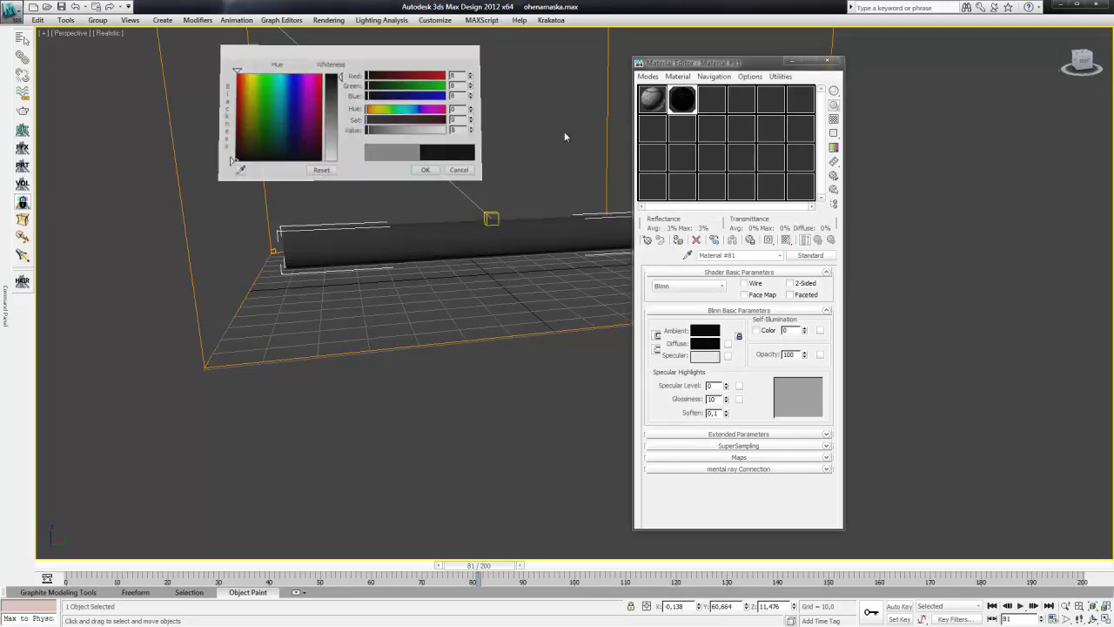
pyautogui.click(829, 61)
pyautogui.moveTo(728, 125); pyautogui.dragTo(650, 259, button='middle')
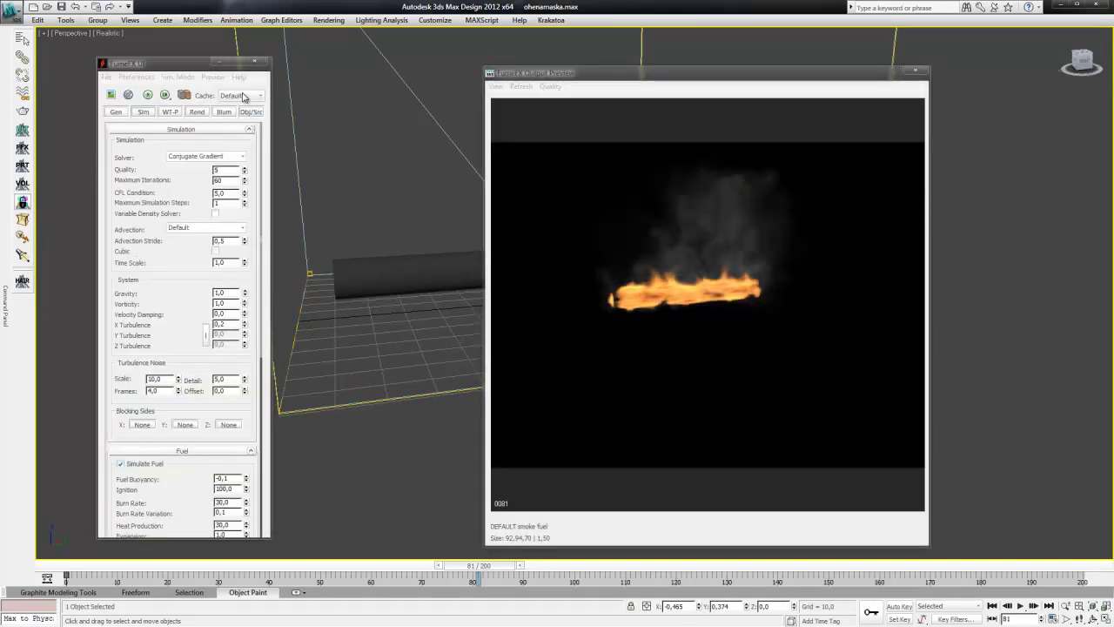
# Step: Change the FumeFX grid spacing to 2,0 and restart the fire simulation
pyautogui.click(148, 95)
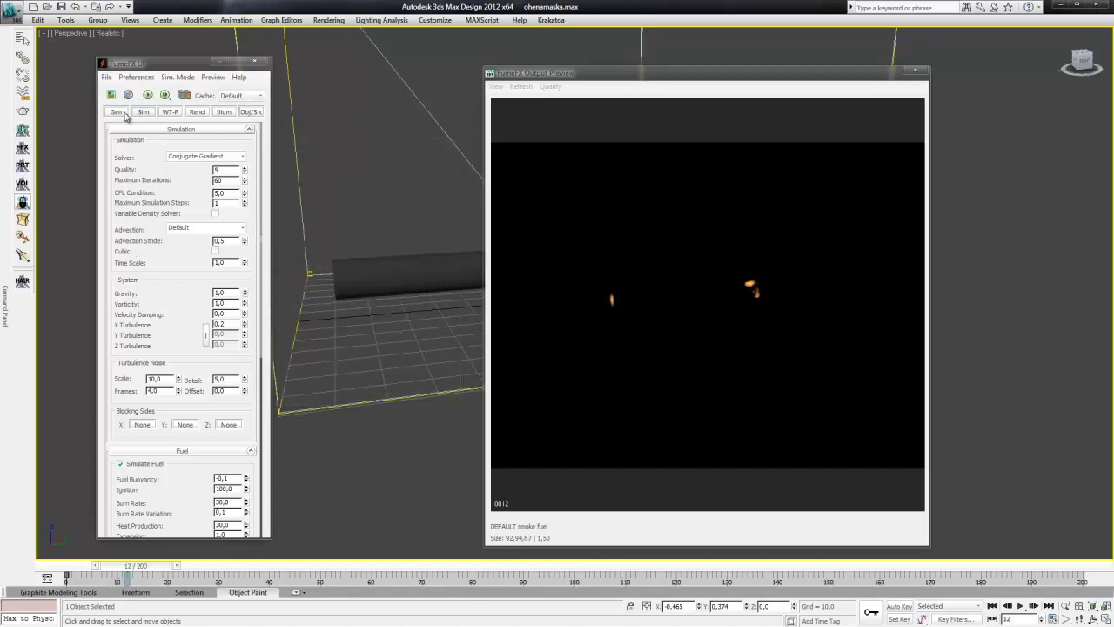
pyautogui.click(116, 111)
pyautogui.write('2')
pyautogui.press('Return')
pyautogui.click(148, 94)
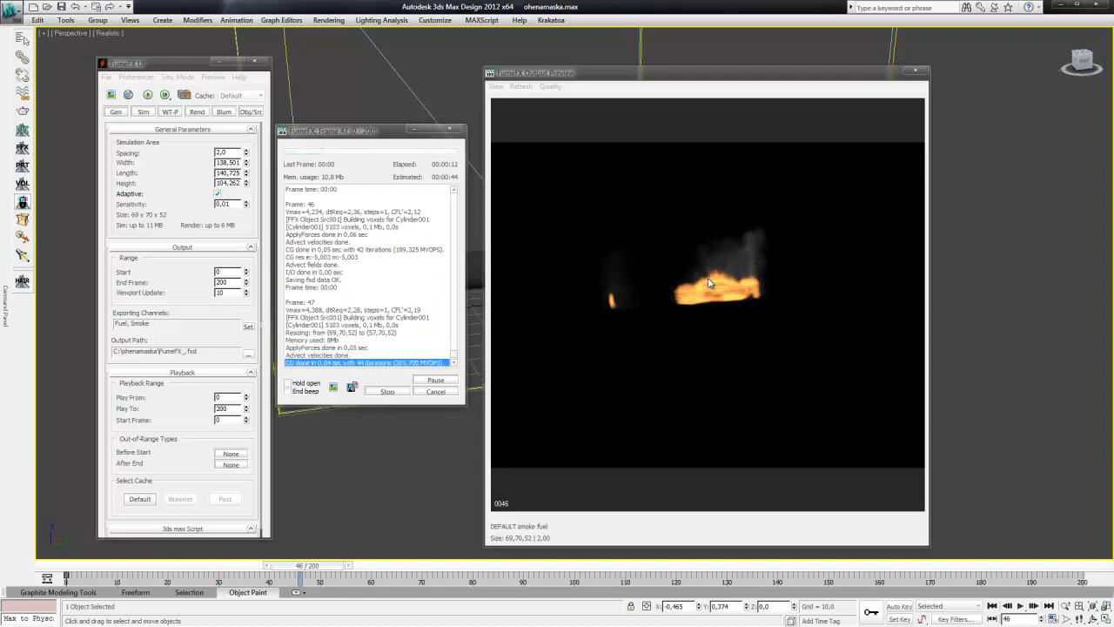
# Step: Stop the simulation around frame 71 and scrub back to frame 58
pyautogui.click(143, 111)
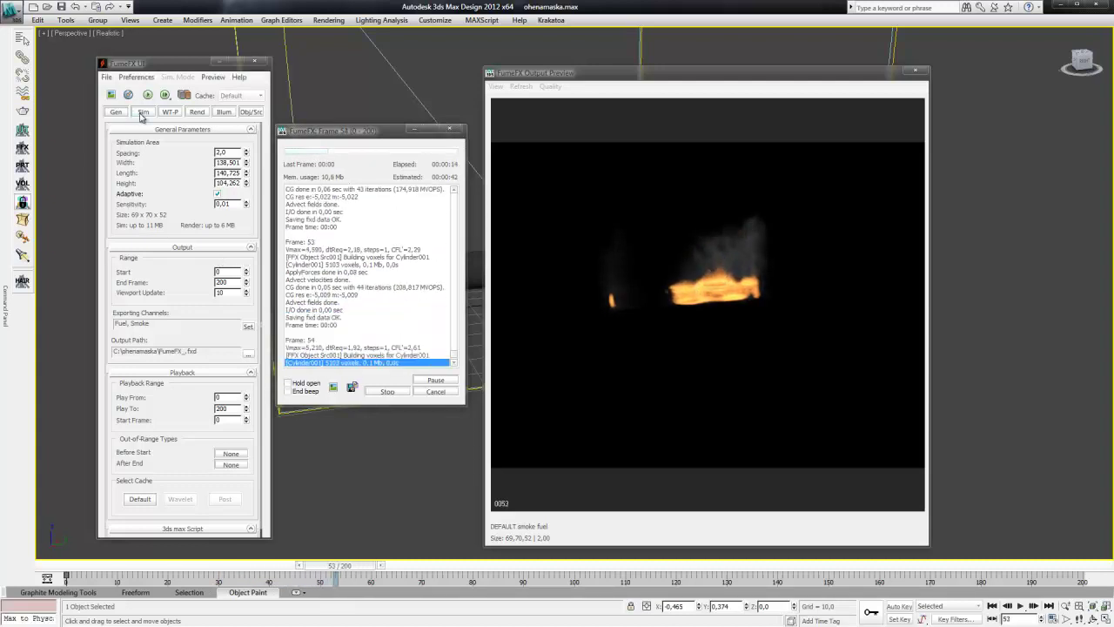
pyautogui.scroll(-2, 177, 236)
pyautogui.scroll(-3, 177, 236)
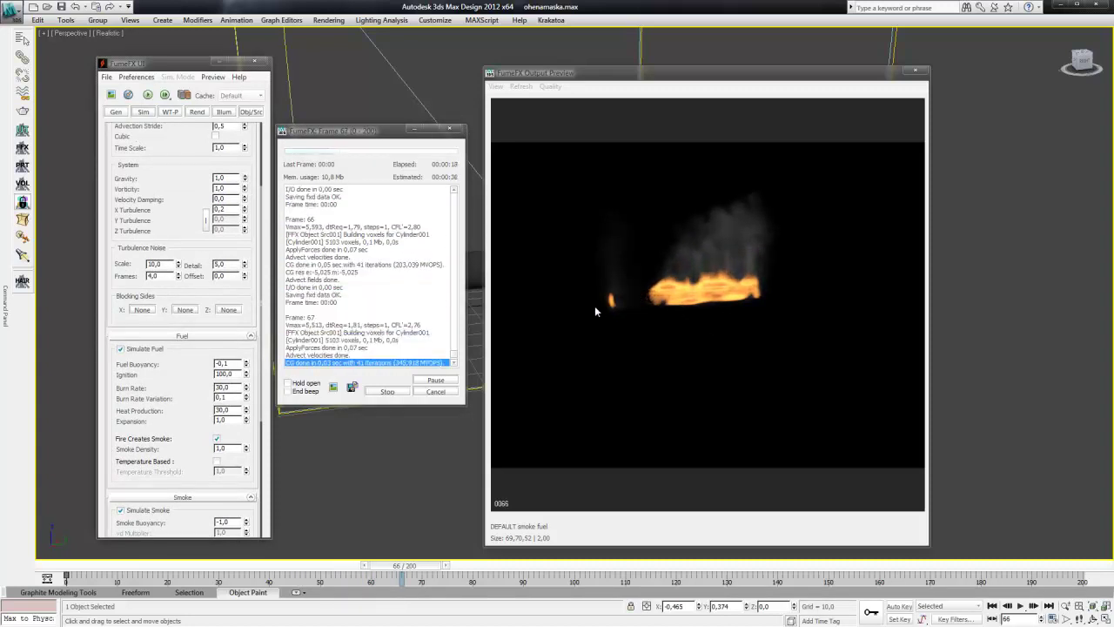
pyautogui.click(388, 391)
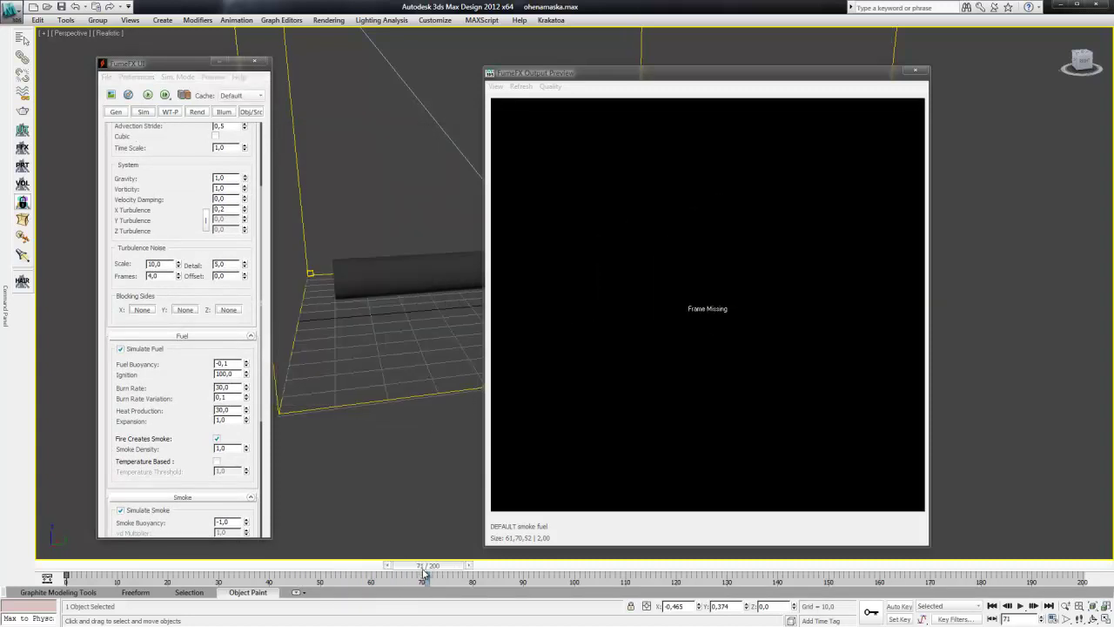
pyautogui.moveTo(424, 574); pyautogui.dragTo(360, 573)
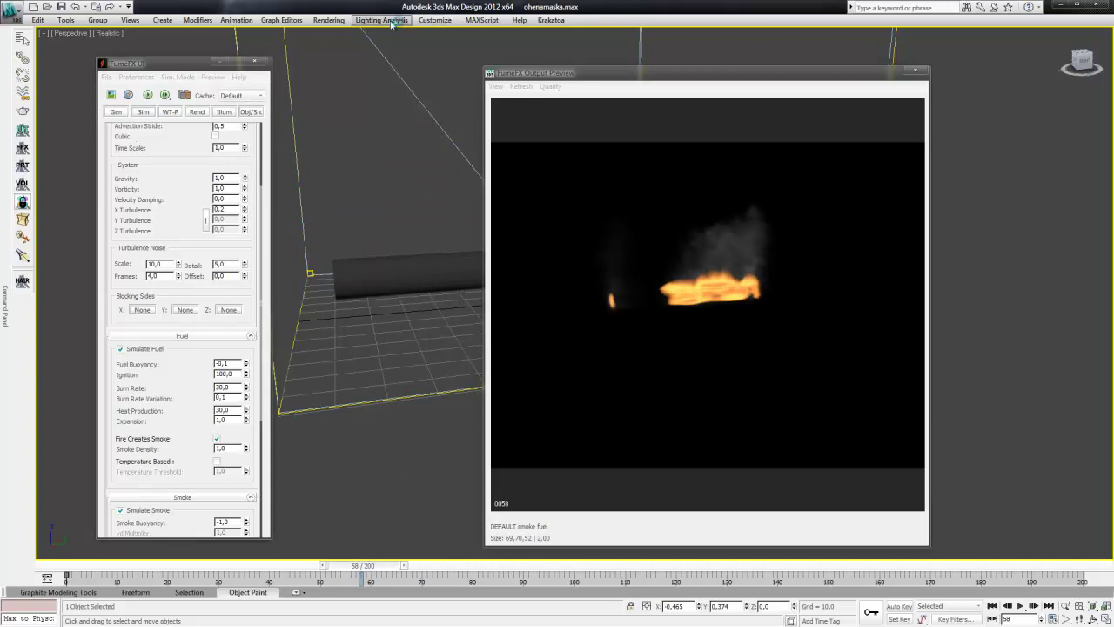
# Step: Render frame 58, then re-render from a Perspective angle closer to the fire
pyautogui.click(329, 19)
pyautogui.click(327, 36)
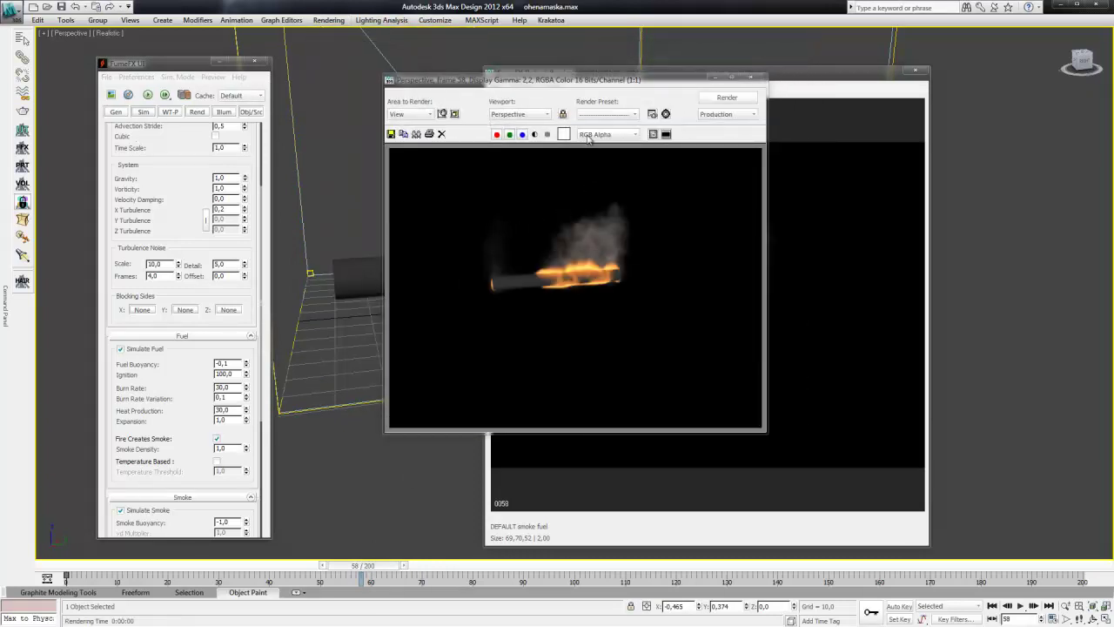
pyautogui.moveTo(592, 88); pyautogui.dragTo(551, 66)
pyautogui.moveTo(335, 270)
pyautogui.keyDown('alt'); pyautogui.mouseDown(button='middle')
pyautogui.moveTo(294, 279)
pyautogui.moveTo(309, 290)
pyautogui.mouseUp(button='middle'); pyautogui.keyUp('alt')
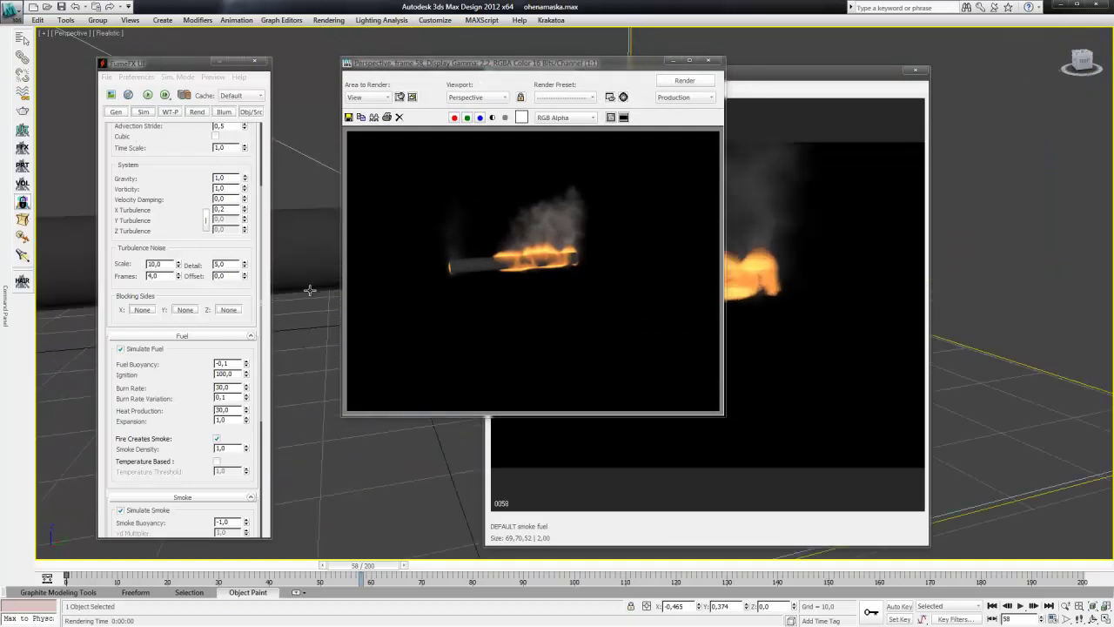
pyautogui.click(684, 80)
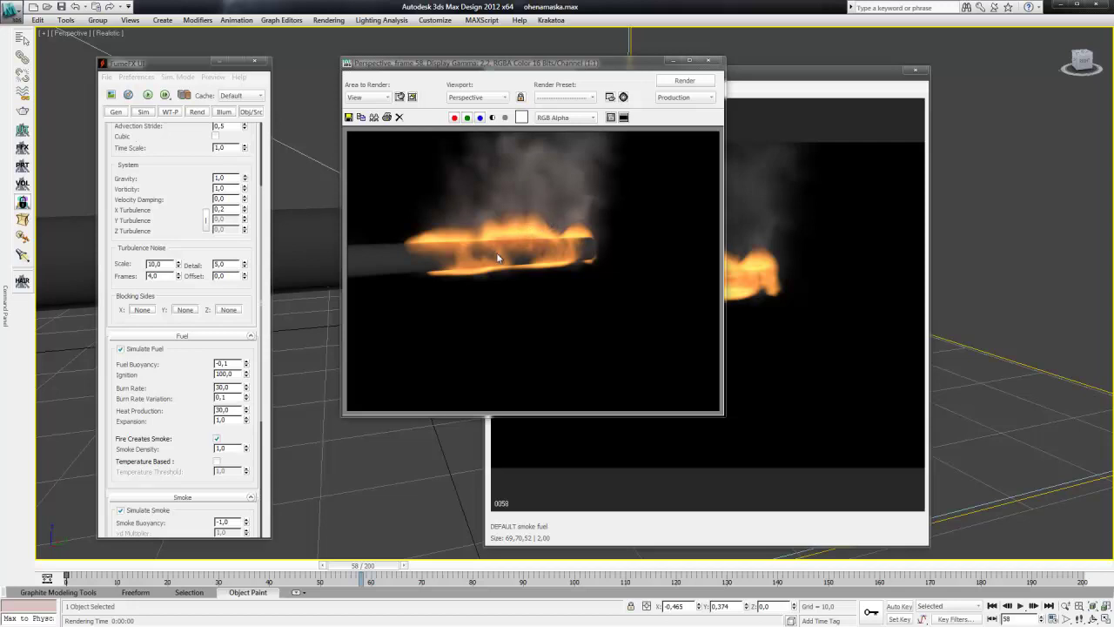
# Step: Close the rendered frame, Output Preview and FumeFX windows, then frame the grid box with Z
pyautogui.click(722, 60)
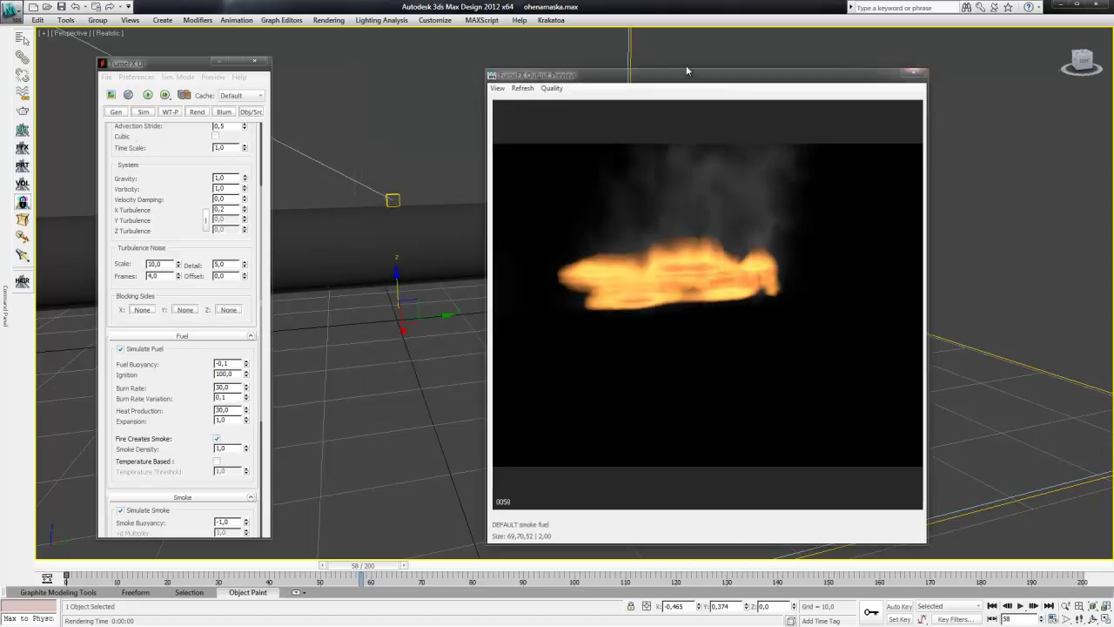
pyautogui.click(915, 70)
pyautogui.click(254, 60)
pyautogui.press('z')
pyautogui.keyDown('alt'); pyautogui.moveTo(527, 251); pyautogui.dragTo(668, 315, button='middle'); pyautogui.keyUp('alt')
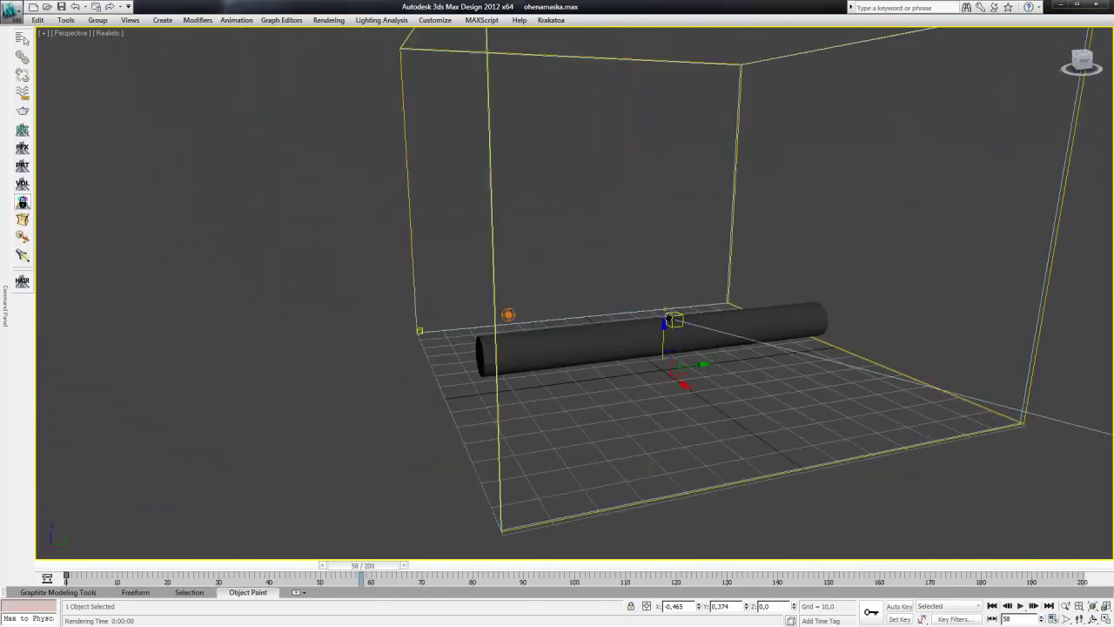
pyautogui.moveTo(512, 318); pyautogui.dragTo(435, 300, button='middle')
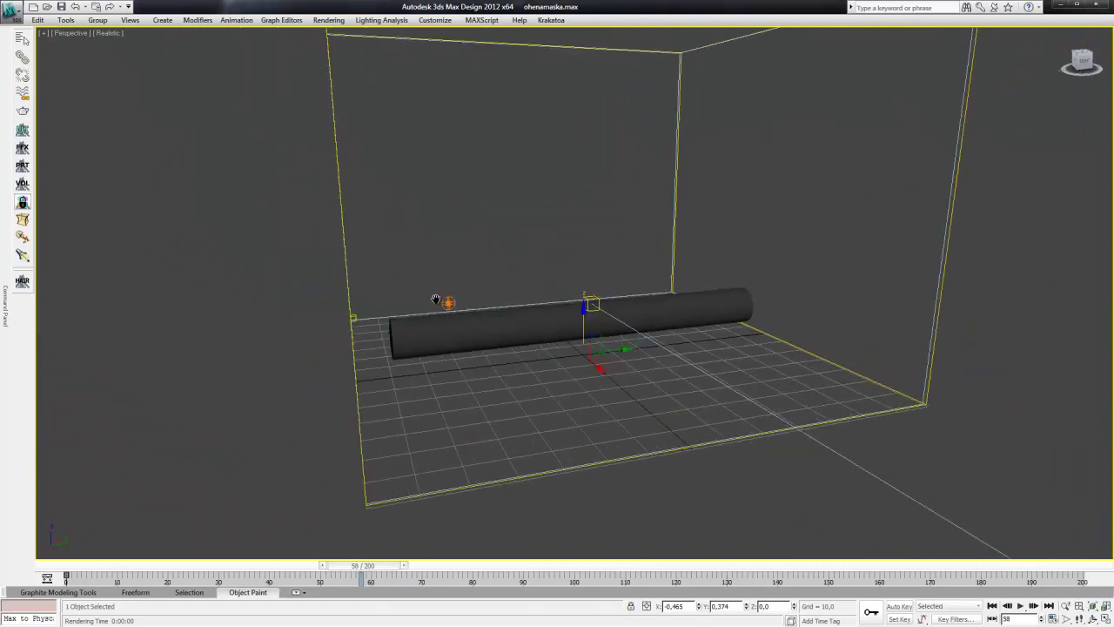